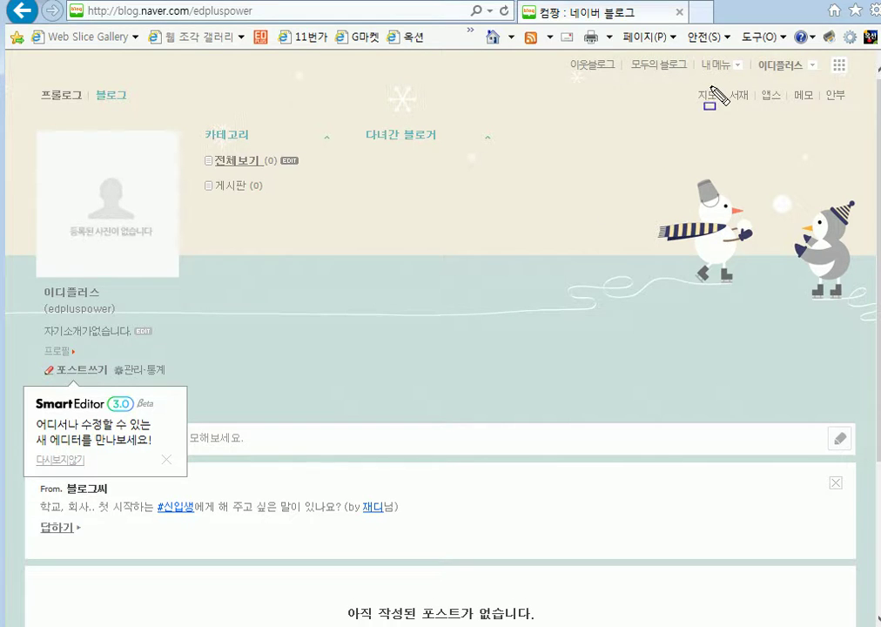
Step: Go to the account's own blog home page (내 블로그) from the profile information
mouse_move(694, 87)
mouse_down()
mouse_move(743, 54)
mouse_move(822, 83)
mouse_up()
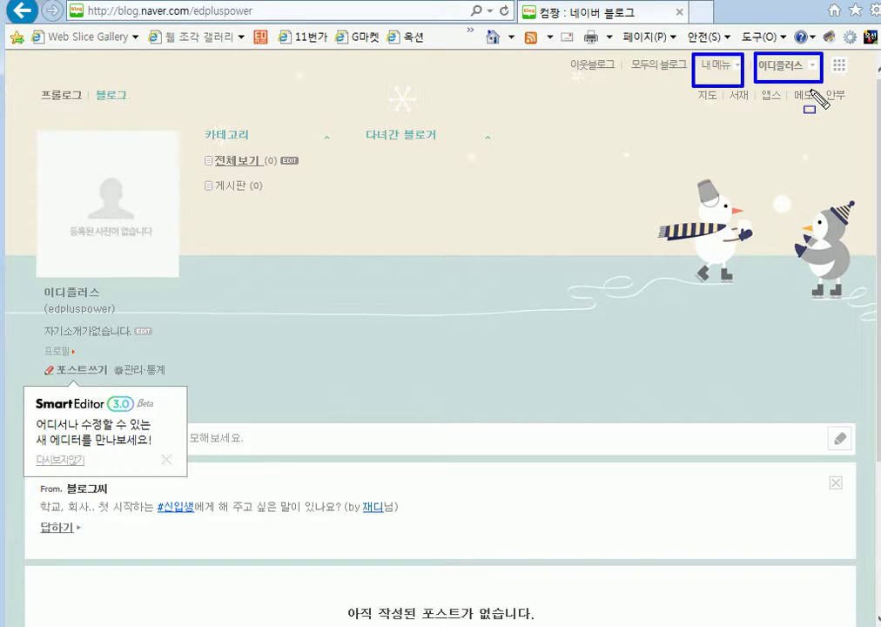
key(Escape)
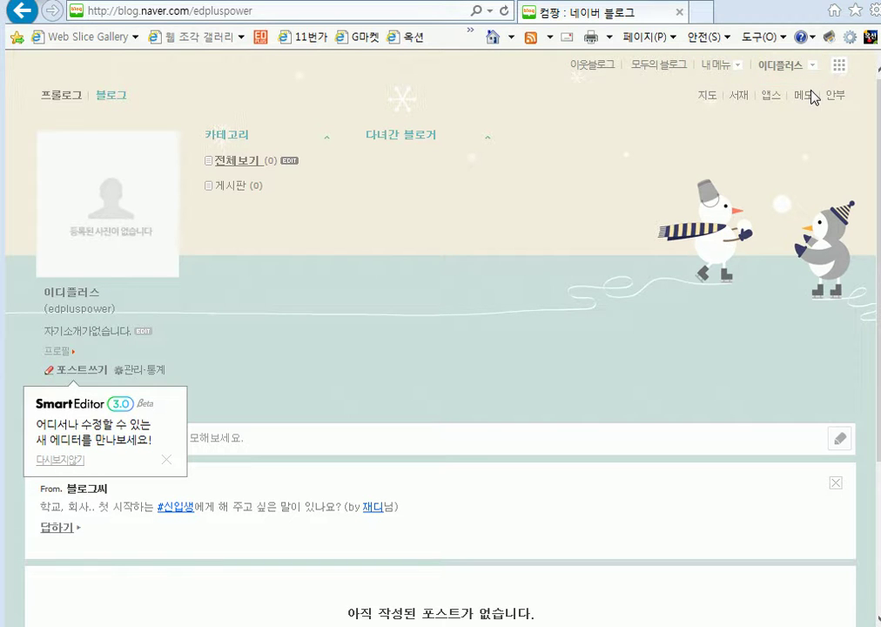
click(780, 66)
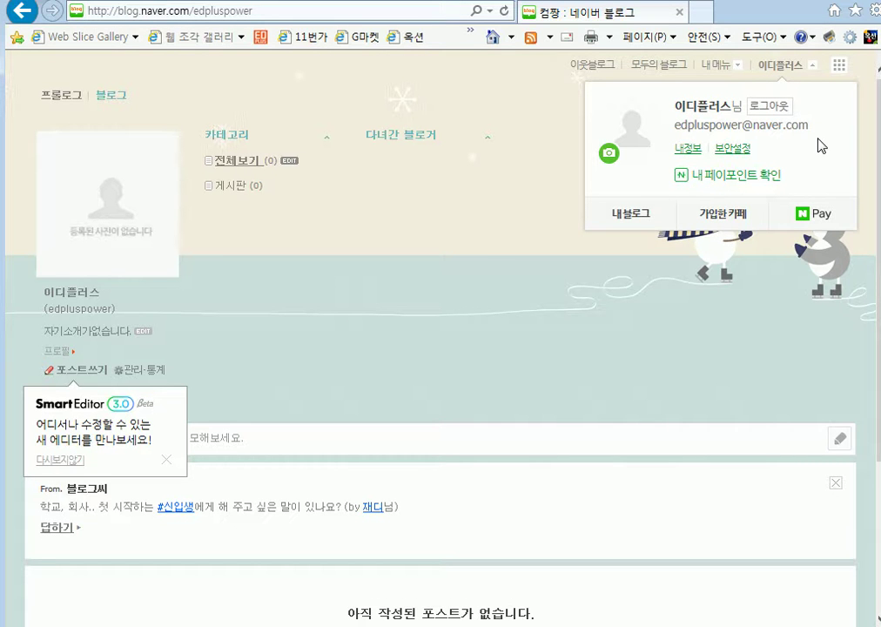
click(649, 219)
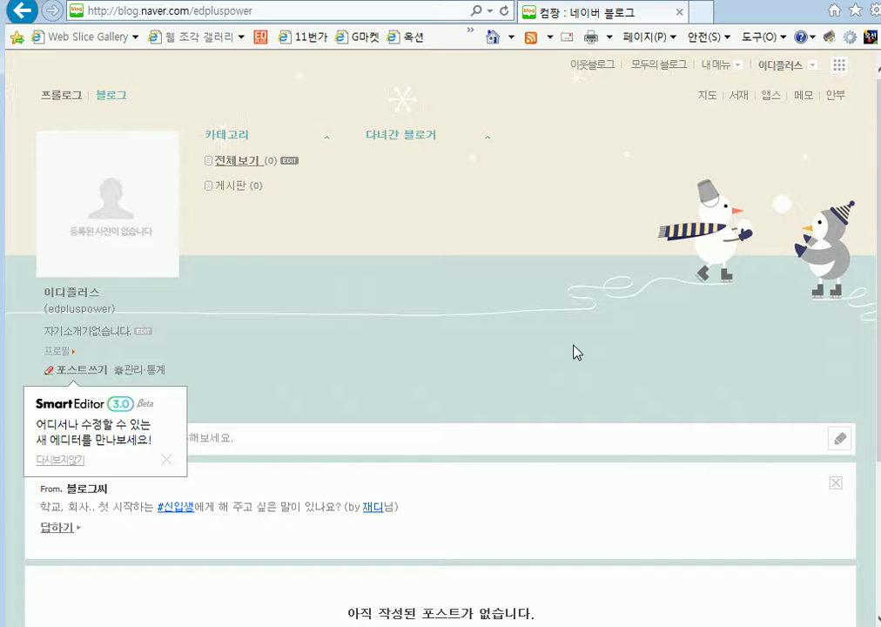
Step: Open the blog's management page (관리) from the personal blog options (내 메뉴)
key(ctrl+shift+d)
drag(695, 48, 750, 81)
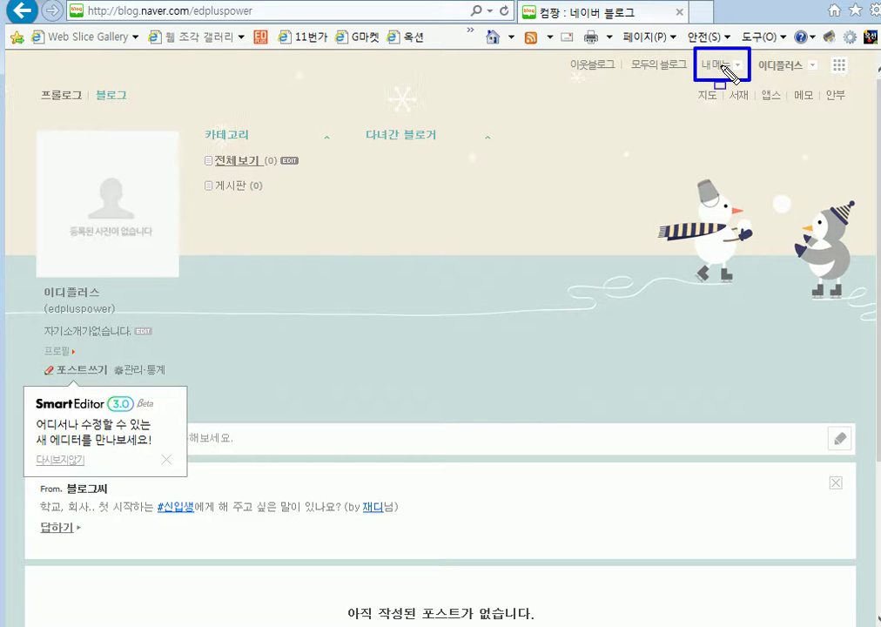
key(Escape)
click(738, 73)
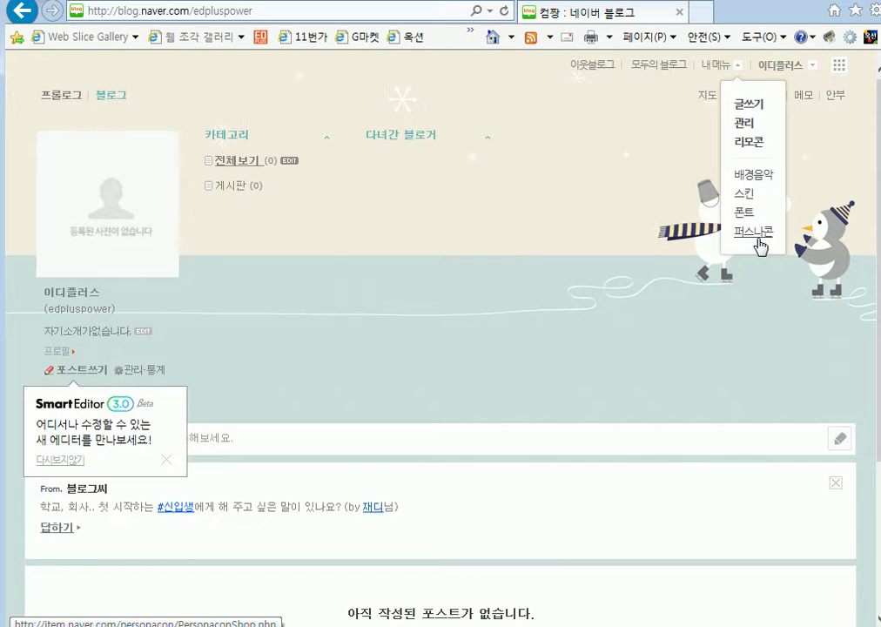
click(759, 127)
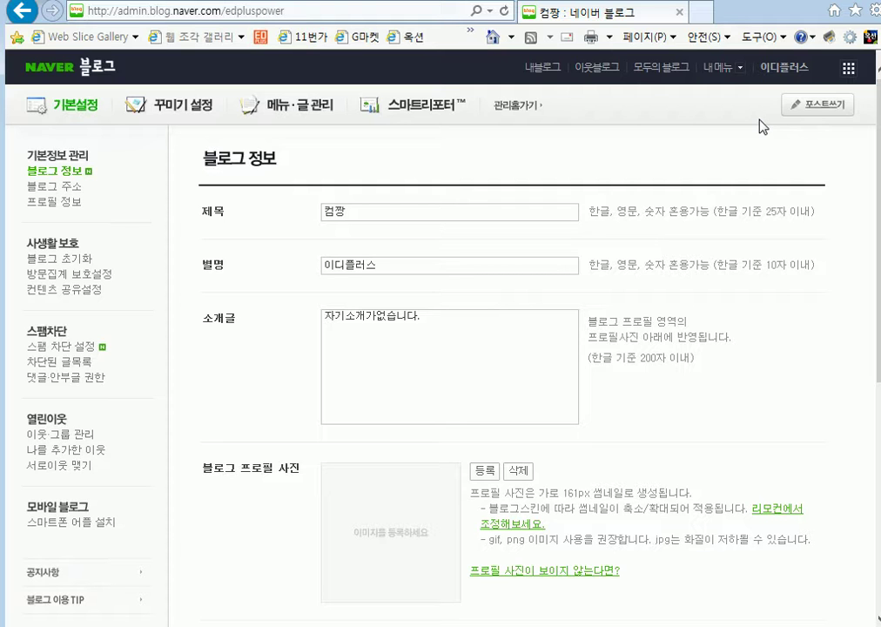
click(372, 210)
click(415, 263)
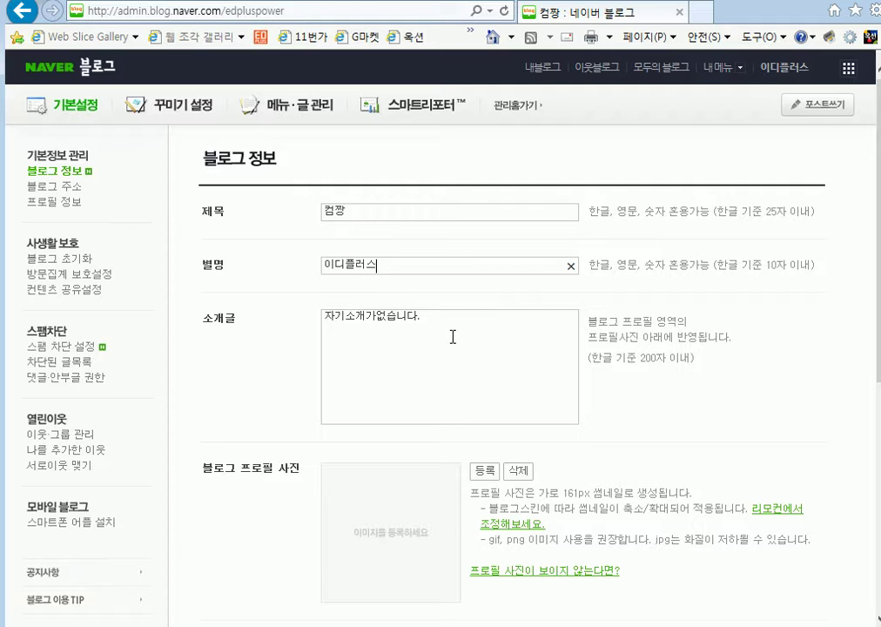
click(452, 337)
mouse_move(225, 83)
mouse_down()
mouse_move(173, 121)
mouse_move(120, 123)
mouse_up()
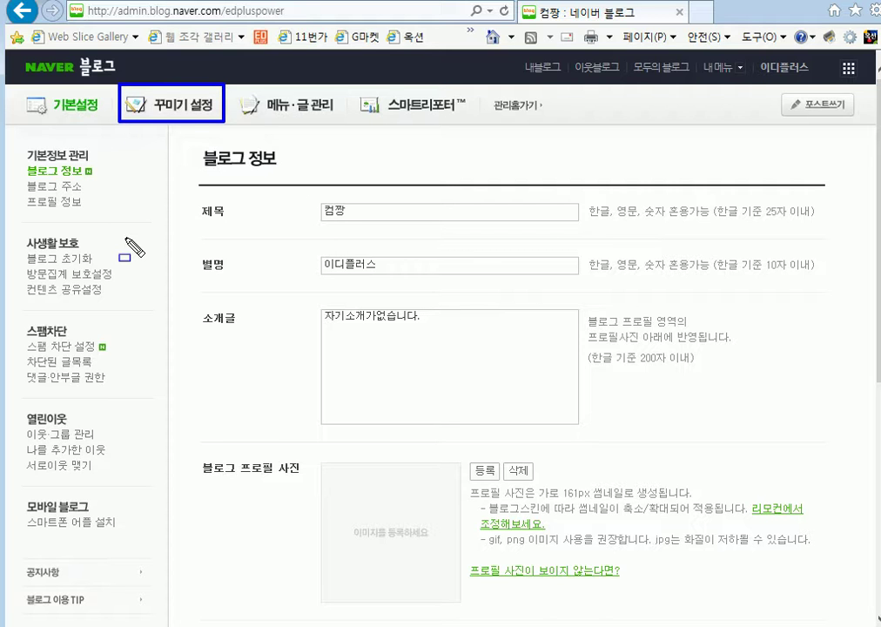
key(Escape)
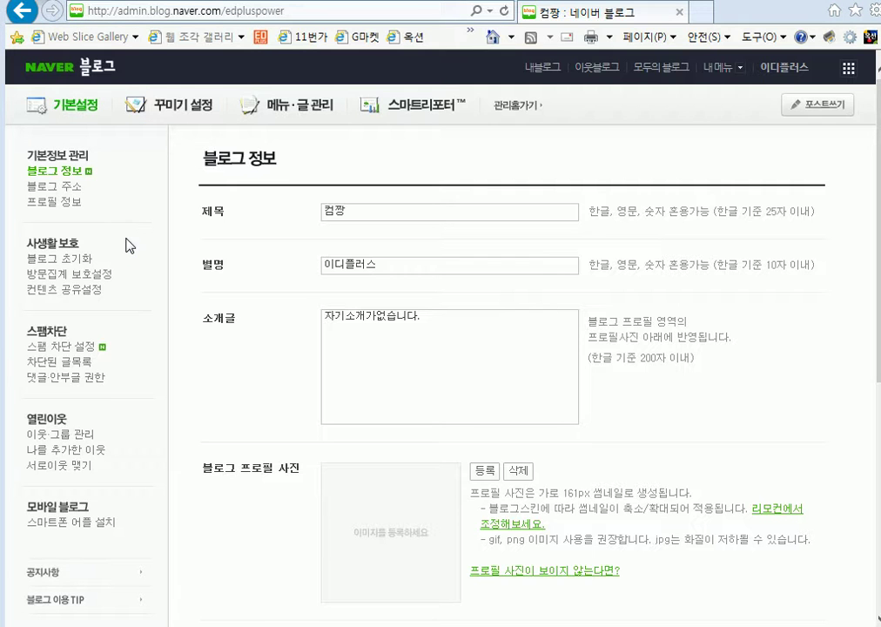
Step: Go to the decoration settings (꾸미기 설정) and show the 네이버 블로그 스킨 collection
click(156, 120)
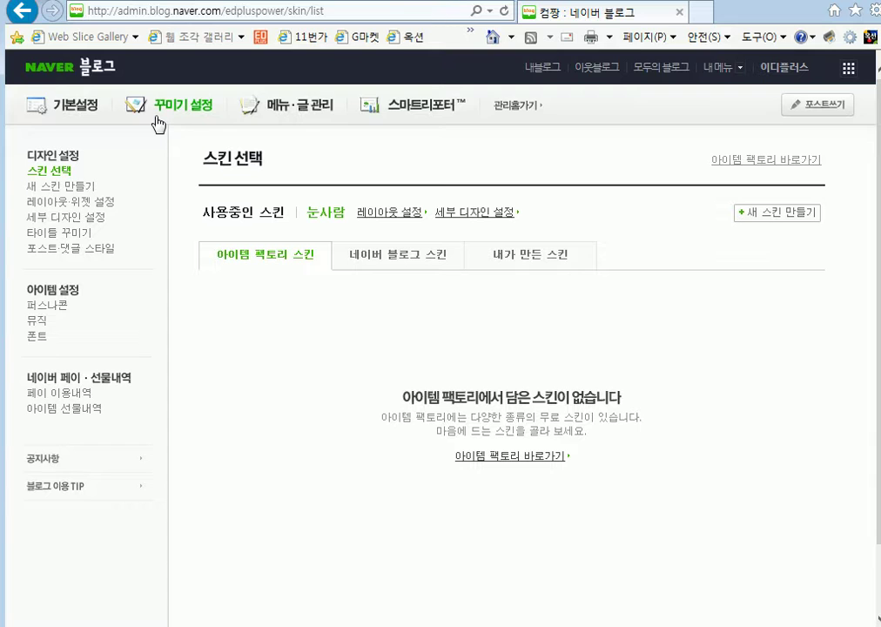
key(ctrl+2)
mouse_move(199, 235)
mouse_down()
mouse_move(240, 266)
mouse_move(317, 287)
mouse_move(331, 275)
mouse_move(458, 269)
mouse_move(582, 274)
mouse_up()
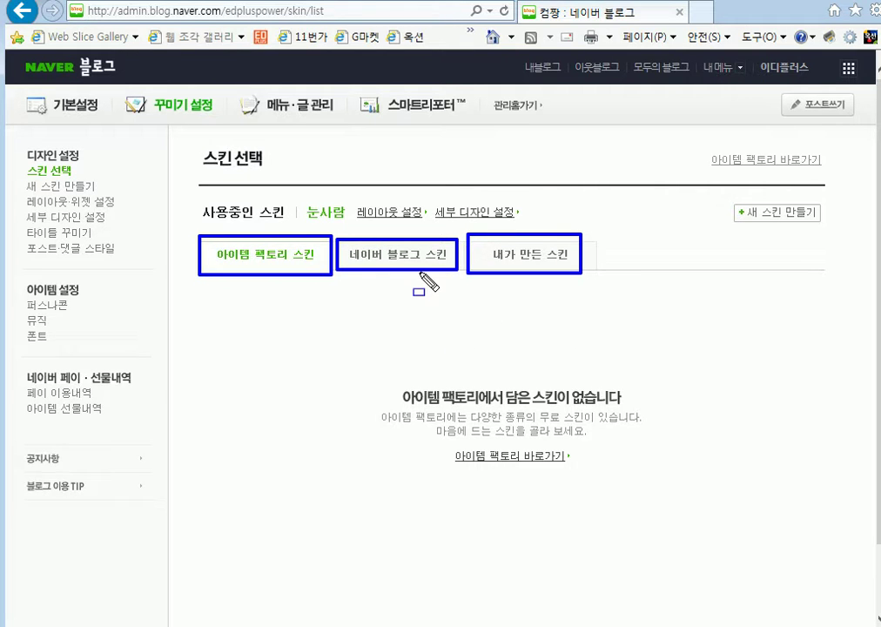
key(Escape)
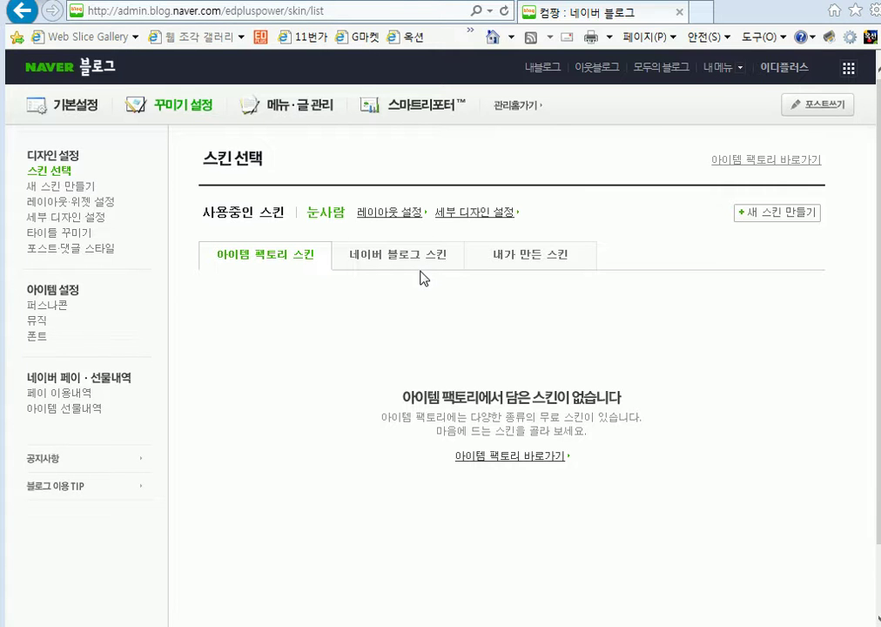
click(407, 257)
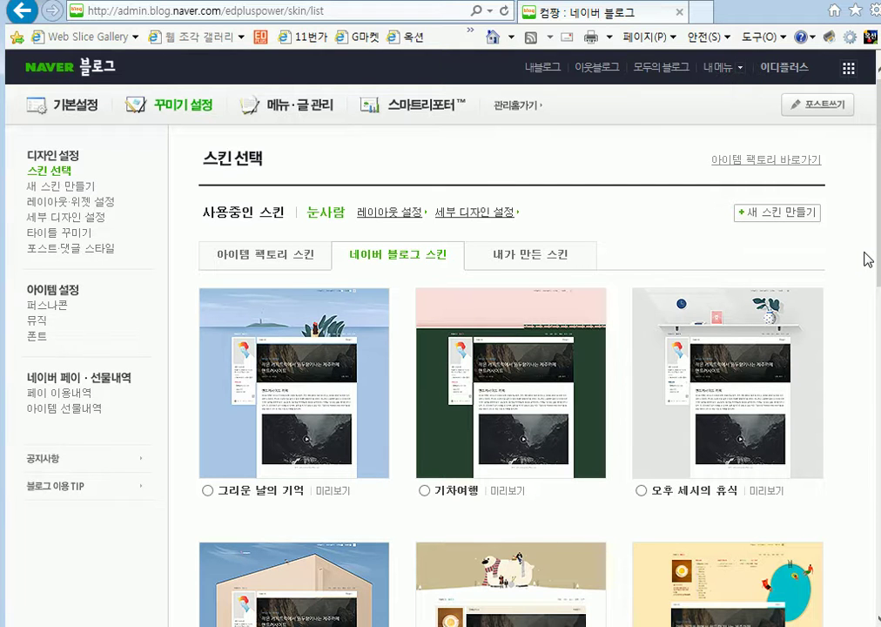
Step: Browse the Naver blog skin designs on pages 1, 2 and 5 of the collection, ending on page 1
scroll(867, 259, down, 10)
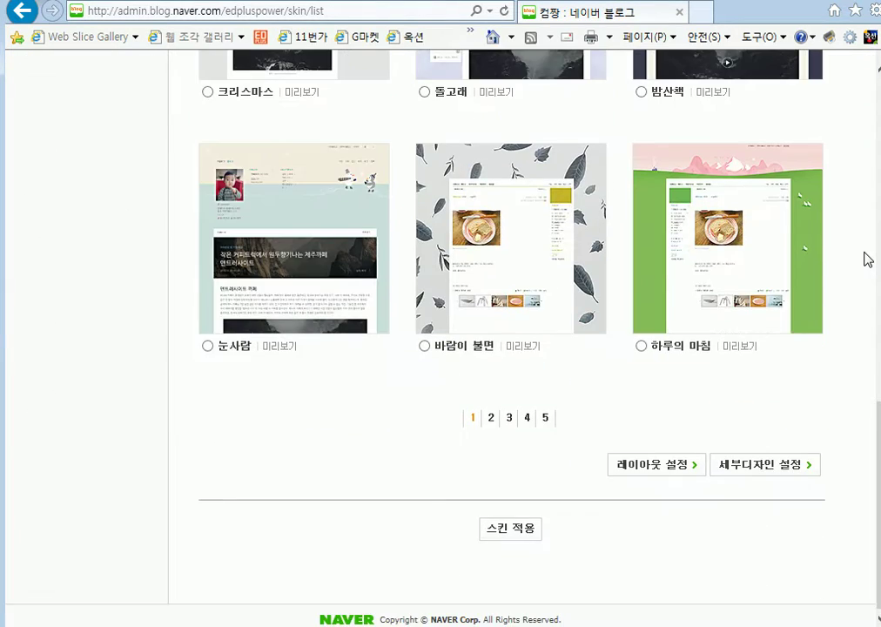
click(492, 419)
scroll(632, 461, down, 9)
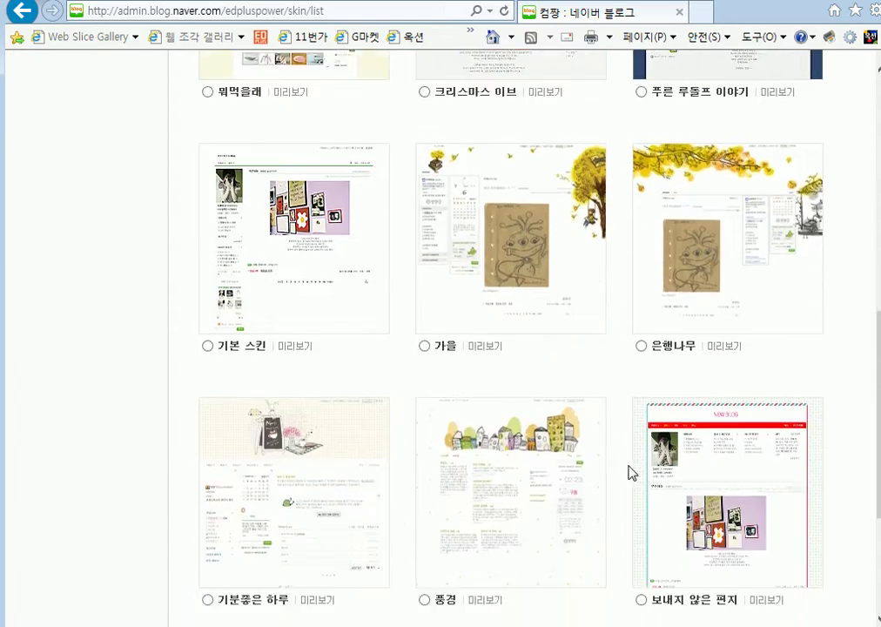
click(546, 531)
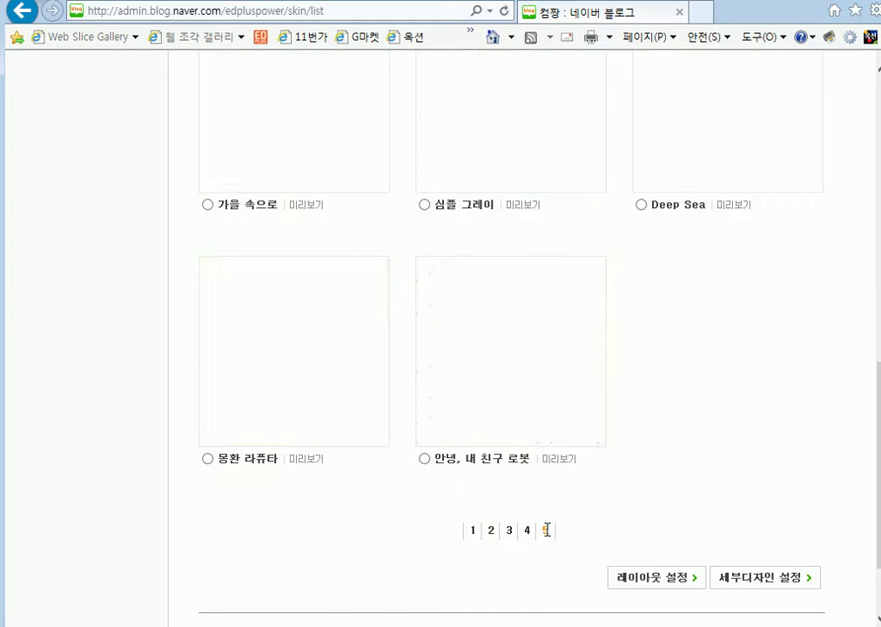
scroll(685, 505, down, 10)
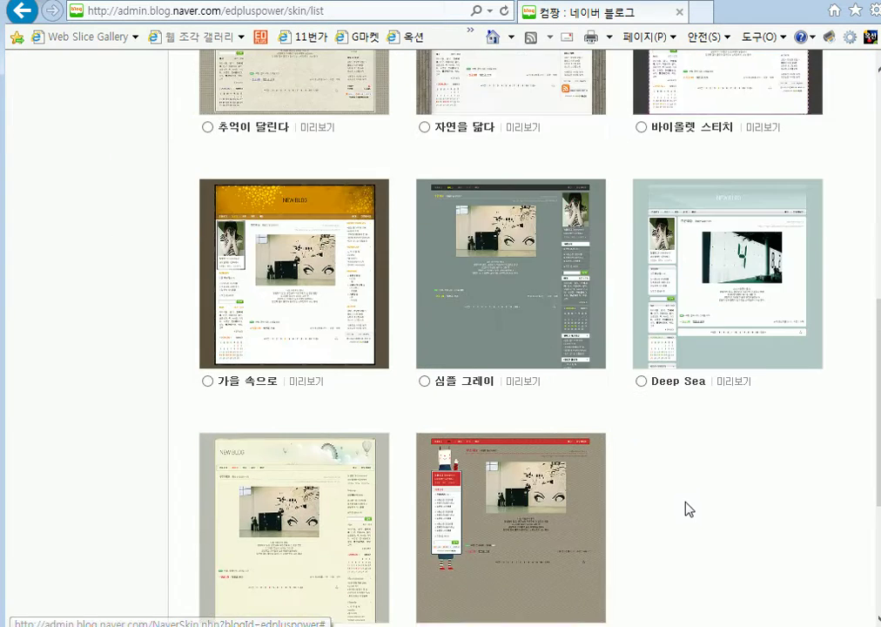
click(474, 418)
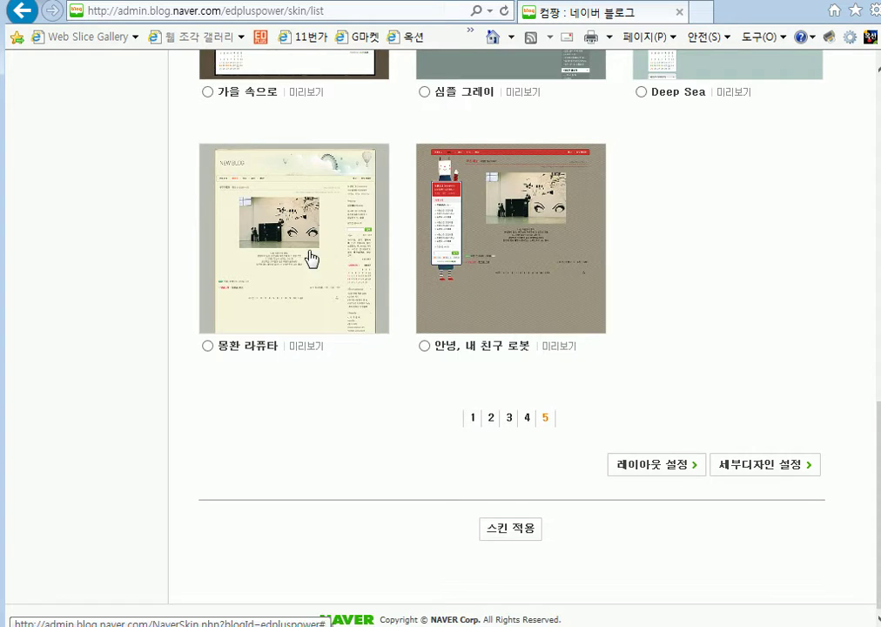
scroll(570, 271, down, 5)
scroll(570, 272, down, 4)
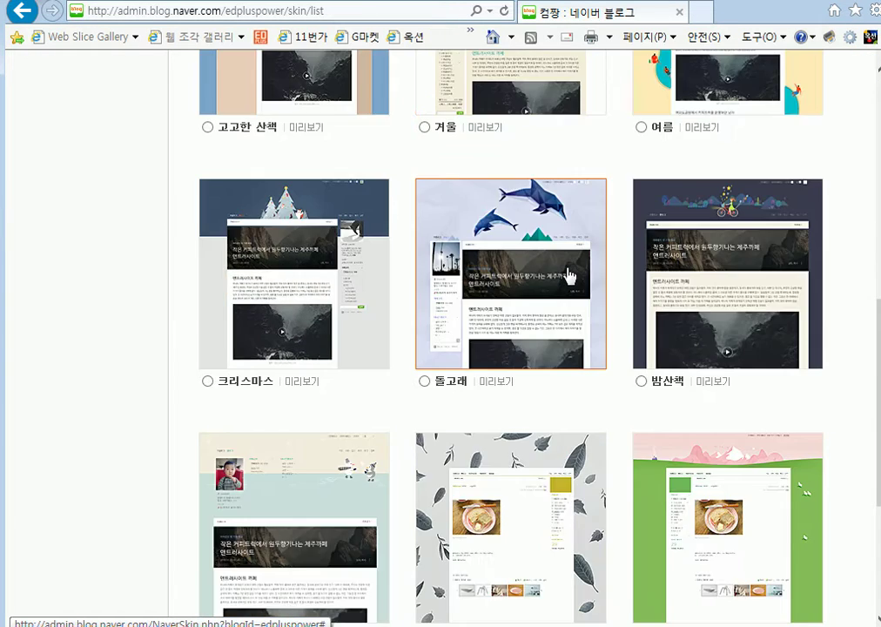
scroll(569, 275, up, 1)
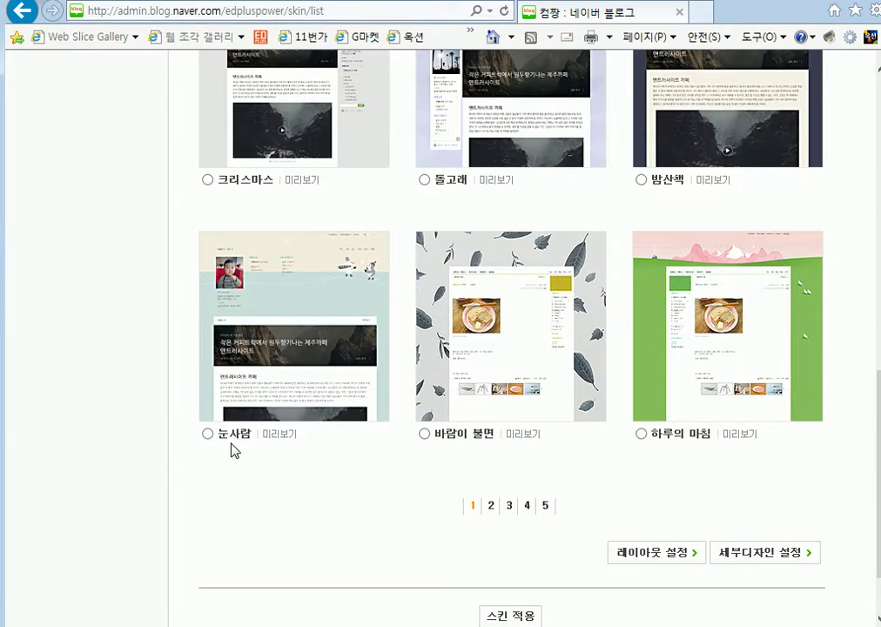
Step: Choose the 눈사람 skin and compare it with the other designs on page 1
click(208, 434)
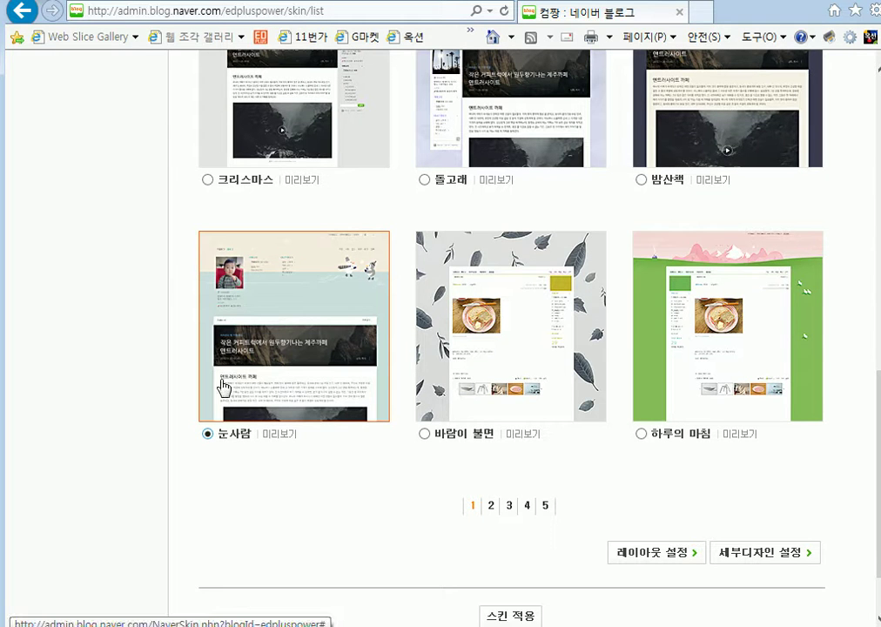
scroll(364, 474, up, 1)
scroll(364, 473, up, 2)
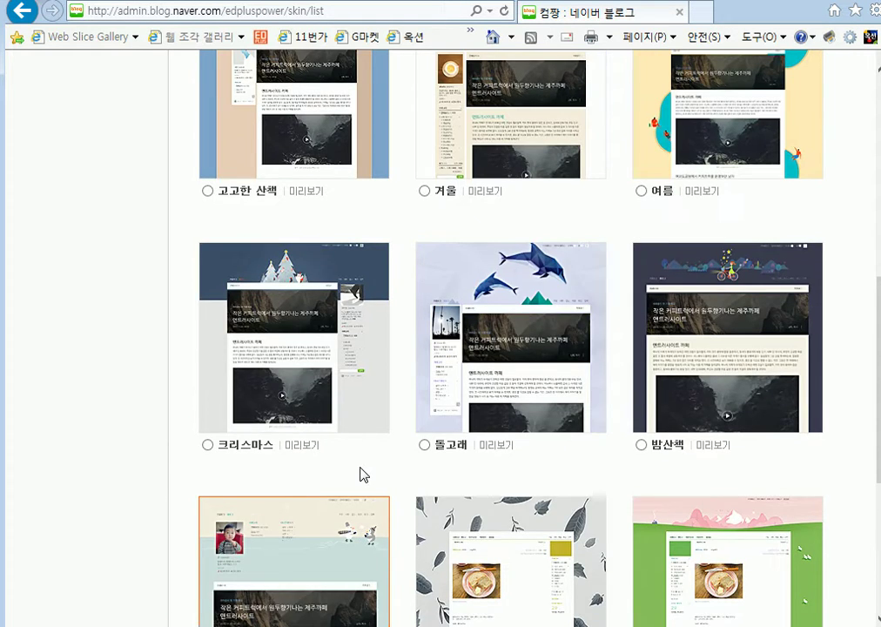
scroll(364, 473, up, 3)
scroll(364, 473, down, 6)
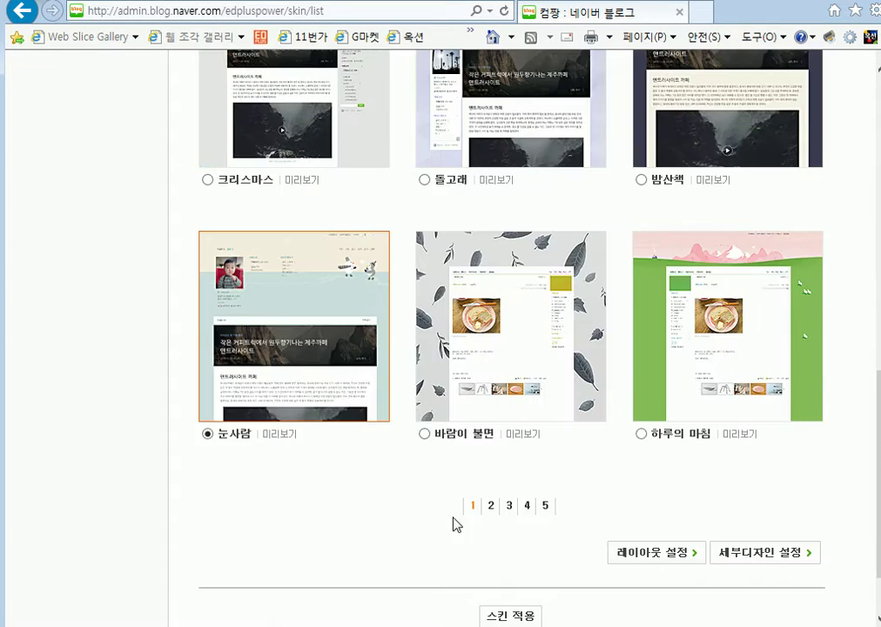
Step: Choose the 풍경 skin on page 2 of the Naver blog skins
click(490, 505)
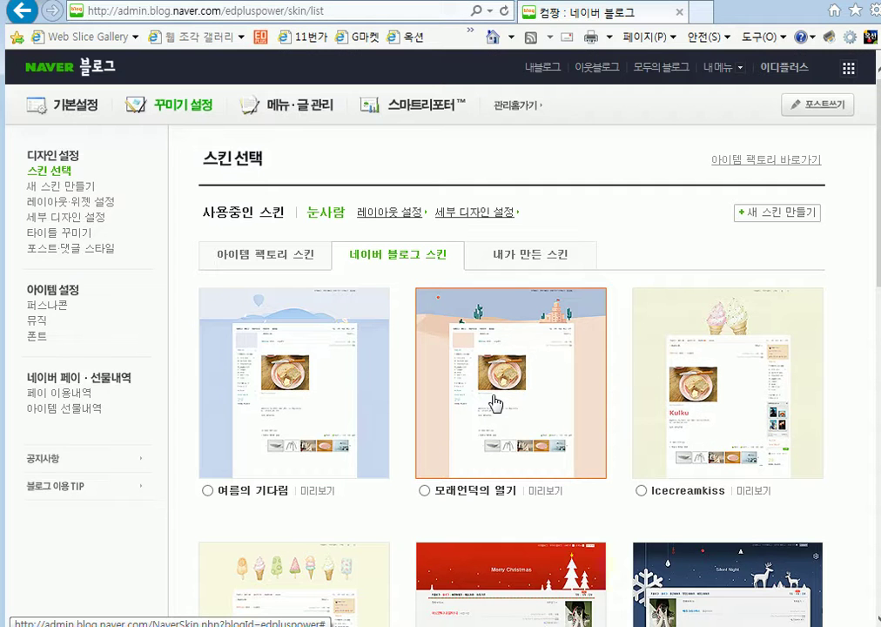
scroll(493, 402, down, 3)
scroll(493, 402, down, 3)
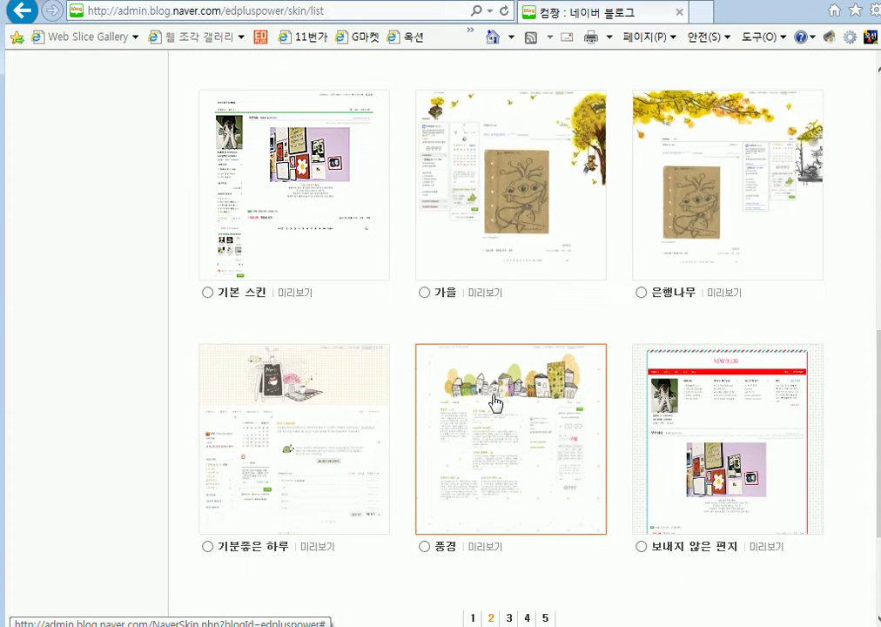
scroll(494, 287, down, 2)
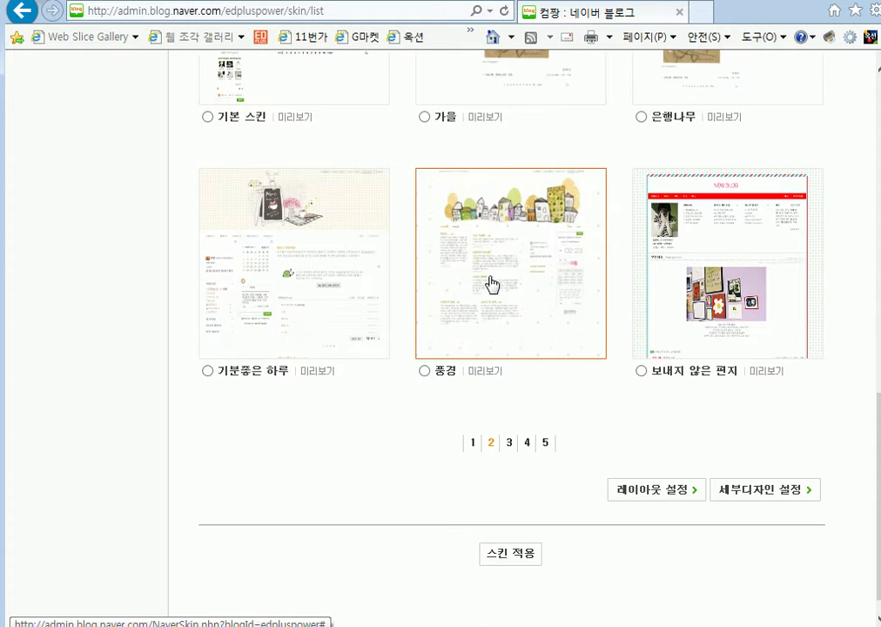
click(424, 371)
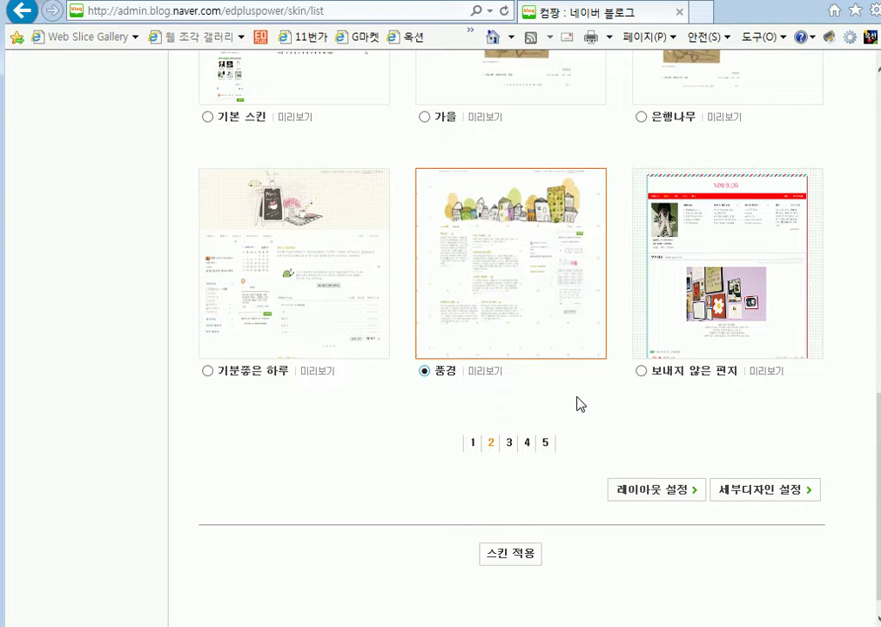
drag(474, 535, 549, 579)
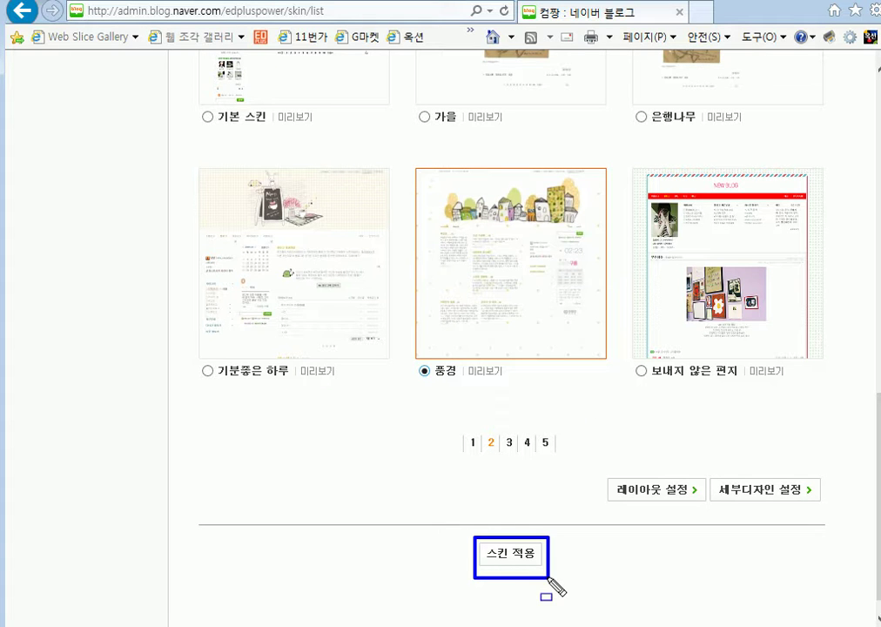
mouse_move(597, 471)
mouse_down()
mouse_move(693, 502)
mouse_move(828, 504)
mouse_up()
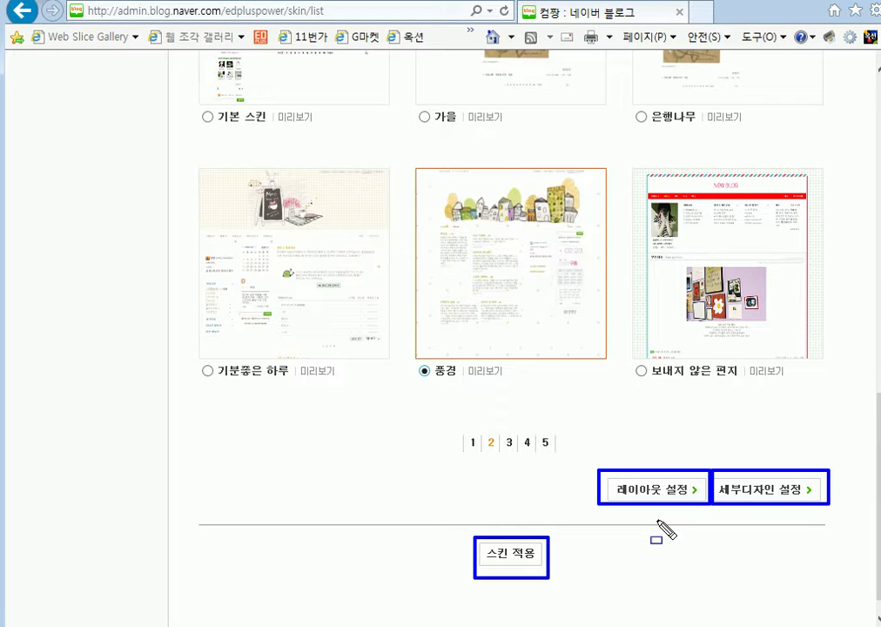
key(Escape)
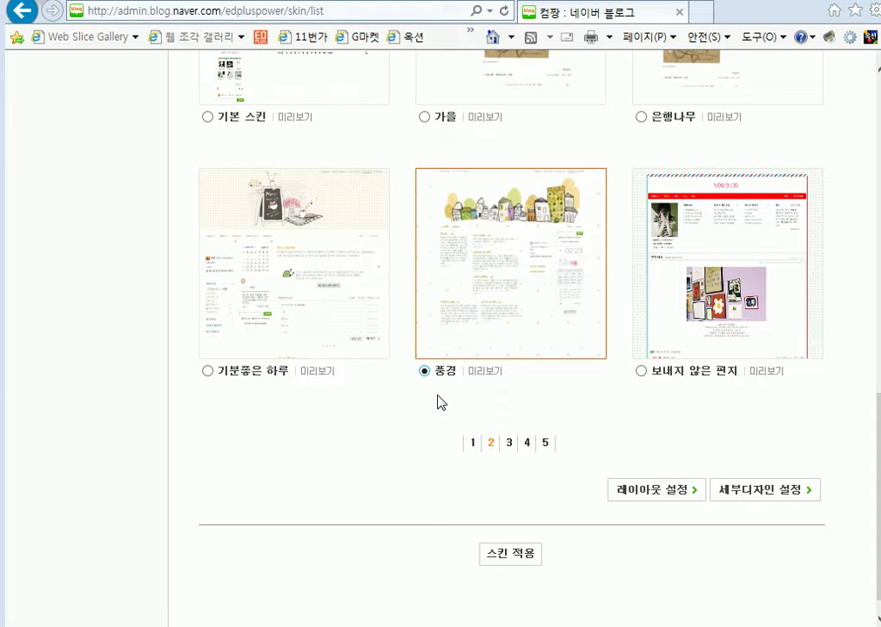
key(ctrl+2)
drag(455, 357, 515, 386)
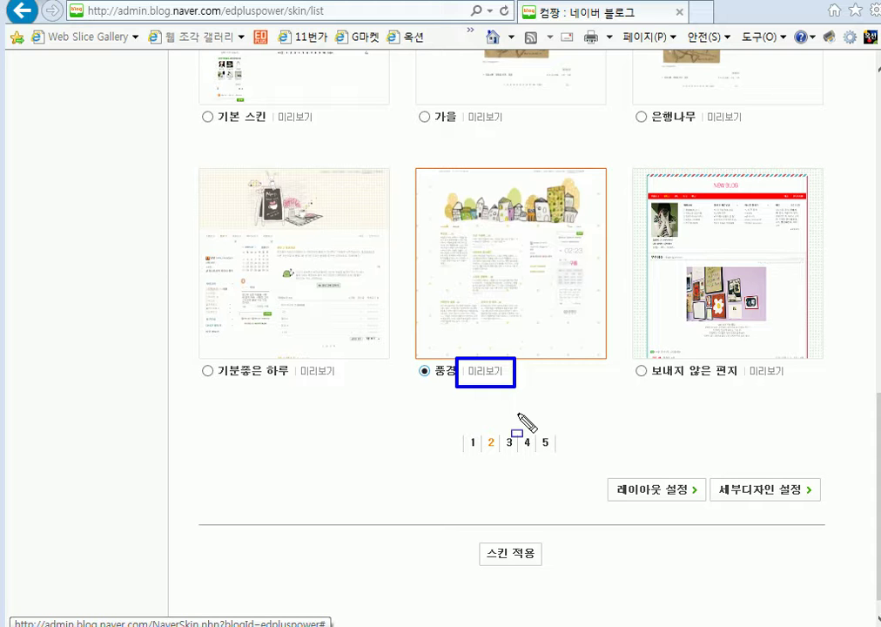
key(Escape)
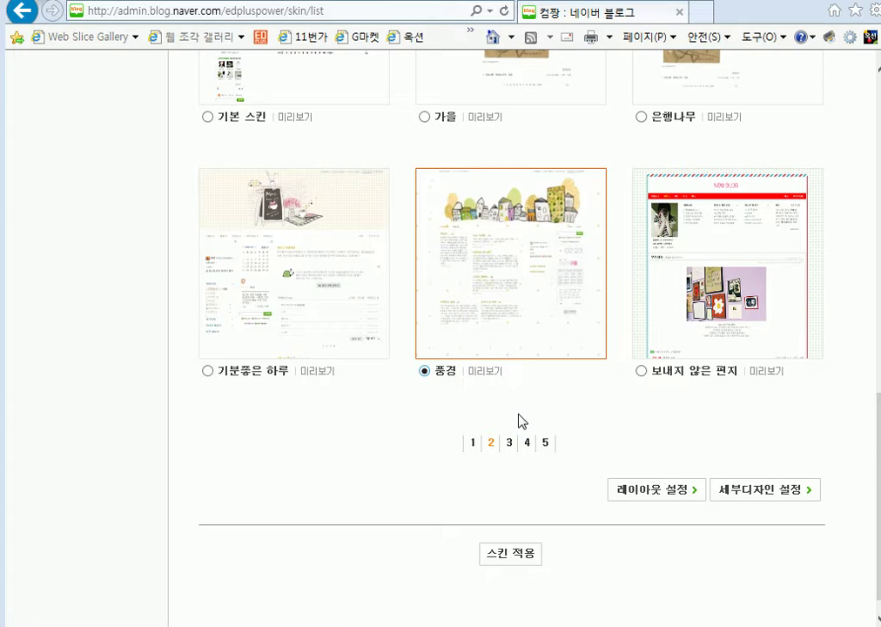
Step: Preview the 풍경 skin on the blog and maximize the preview window
click(494, 374)
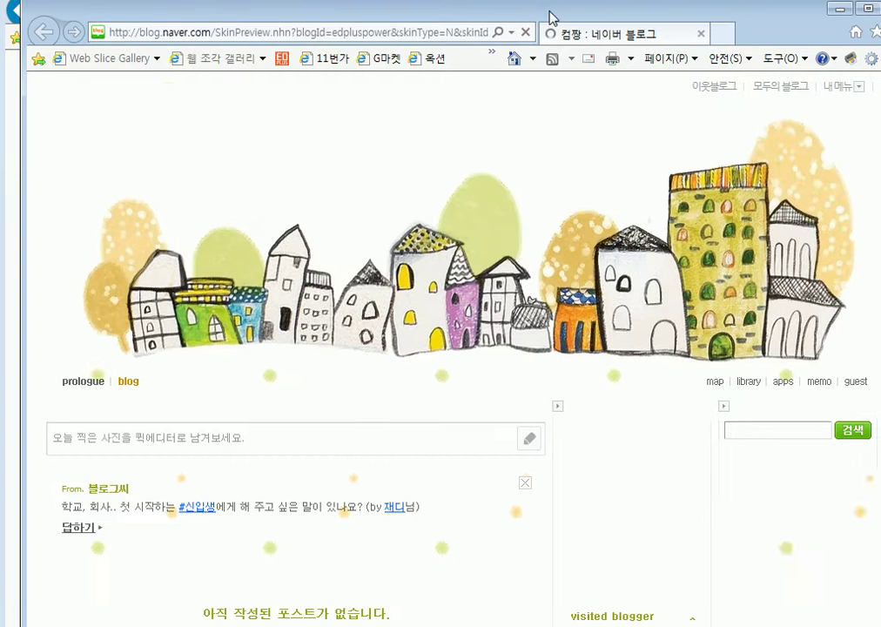
double_click(550, 18)
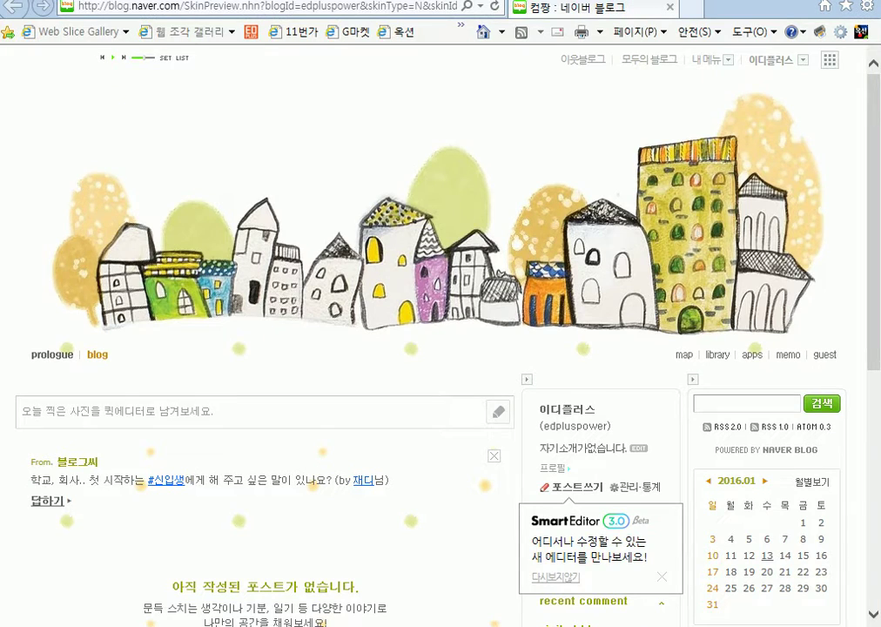
Step: Look through and close the 풍경 skin preview, and apply this skin to the blog, going on to the blog itself
scroll(692, 87, down, 5)
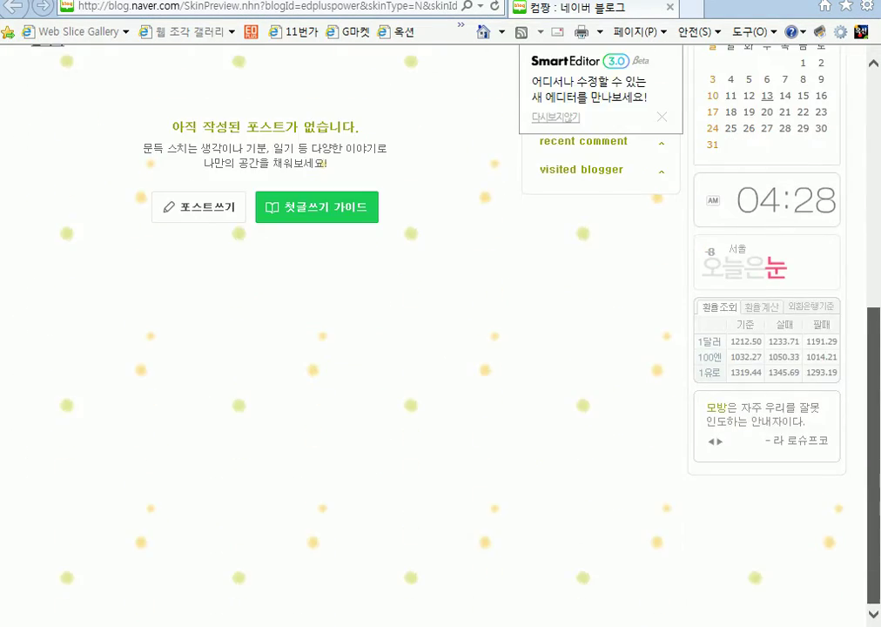
scroll(435, 331, up, 5)
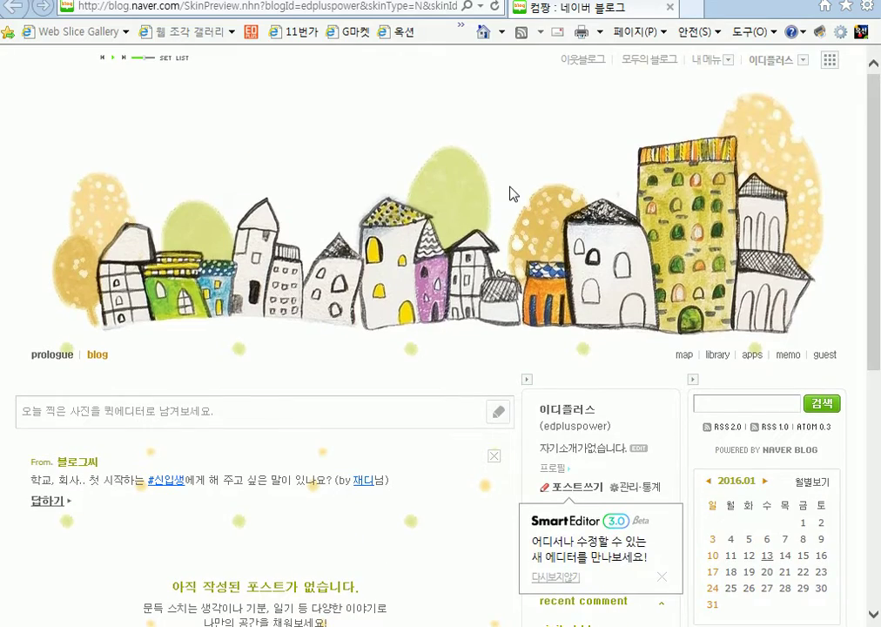
click(876, 1)
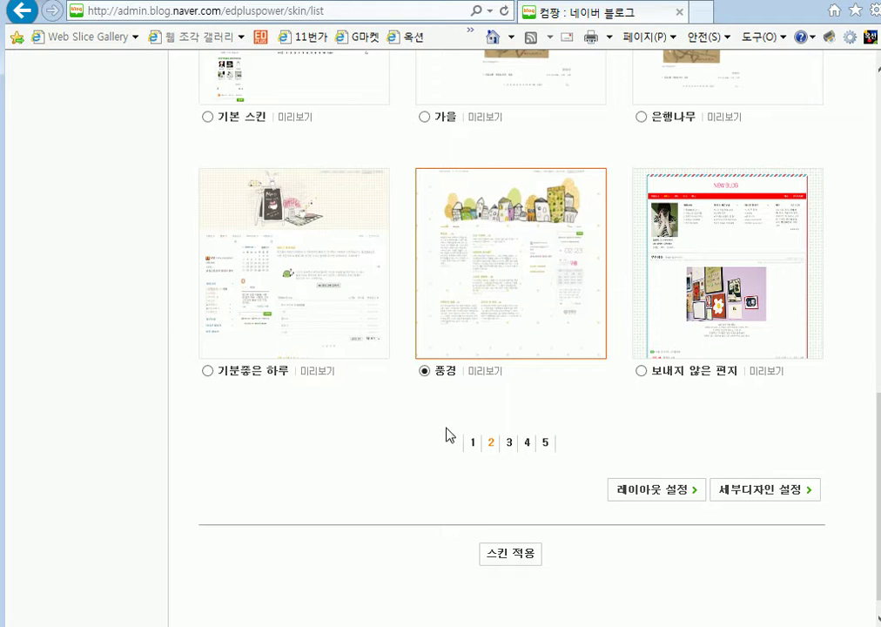
click(512, 553)
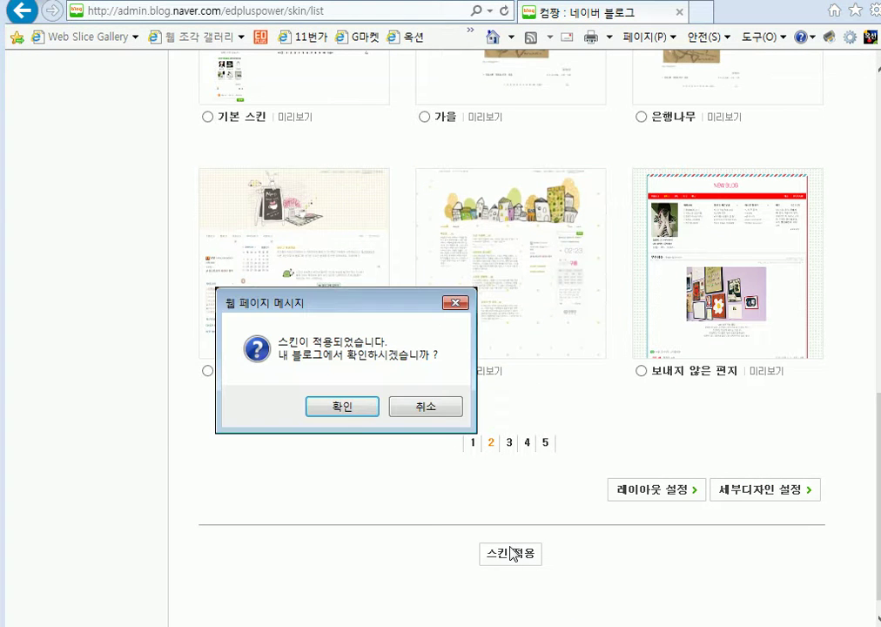
click(342, 407)
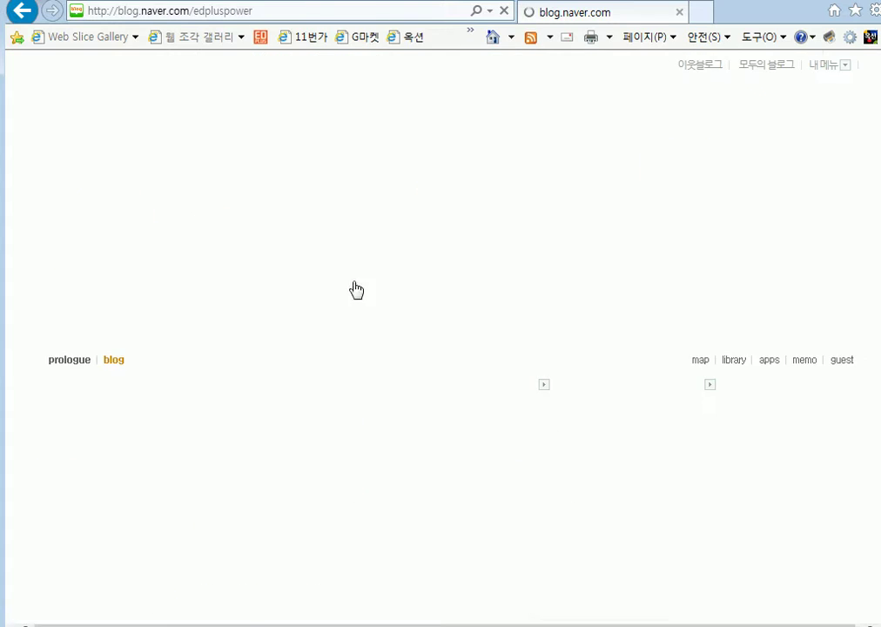
Step: Examine how the 풍경 skin presents the blog's header image, profile, post area and sidebar widgets
scroll(564, 257, down, 5)
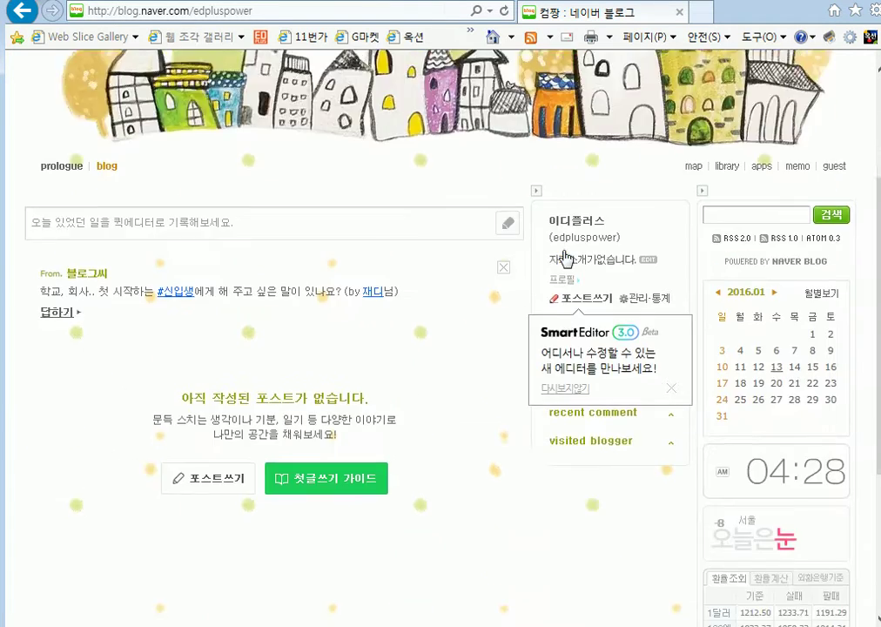
scroll(564, 258, up, 5)
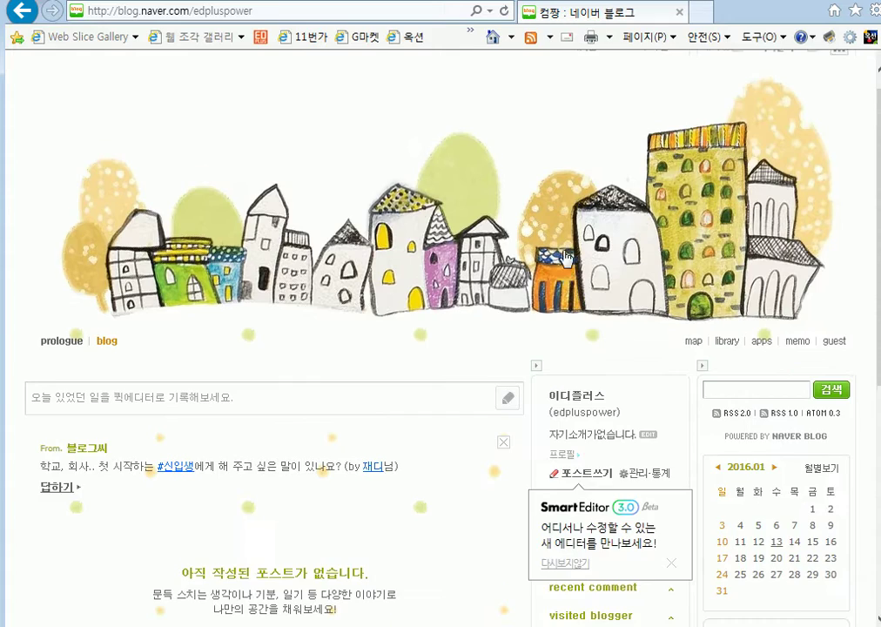
scroll(564, 257, down, 2)
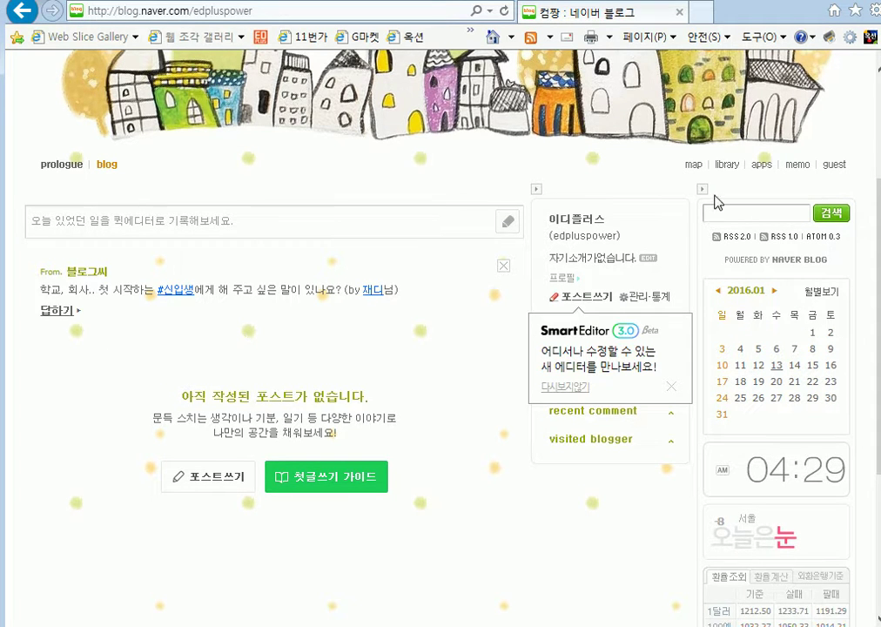
scroll(780, 334, down, 3)
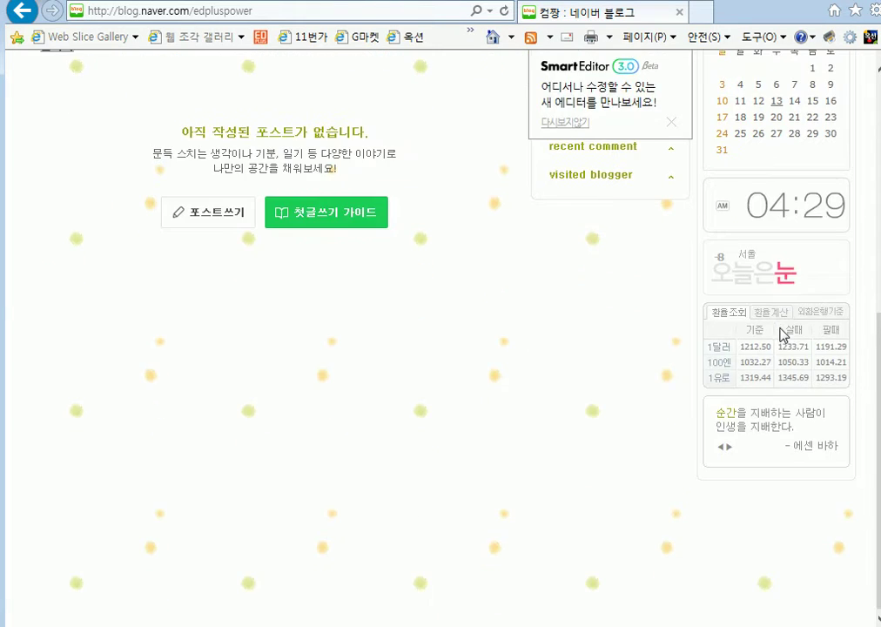
scroll(781, 335, up, 4)
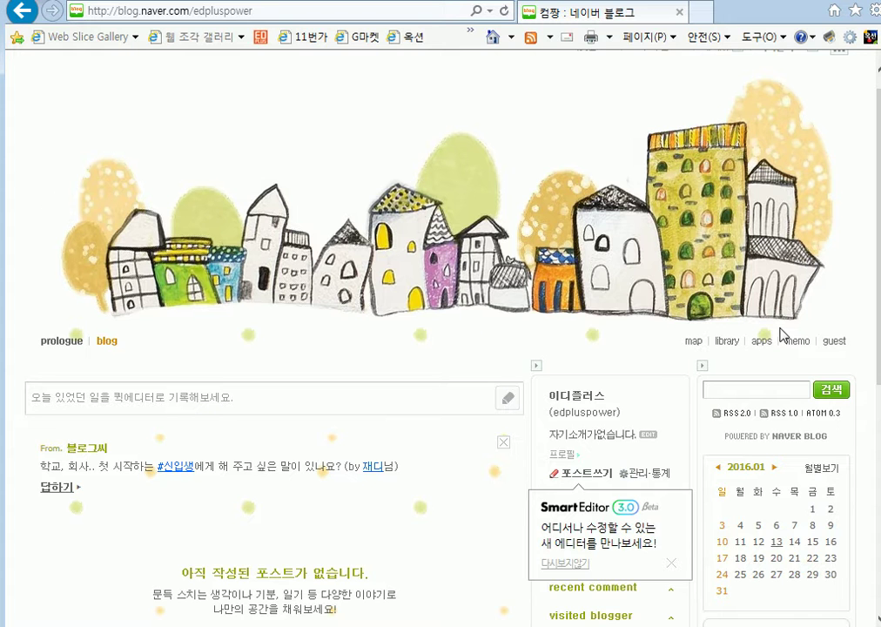
scroll(781, 335, up, 1)
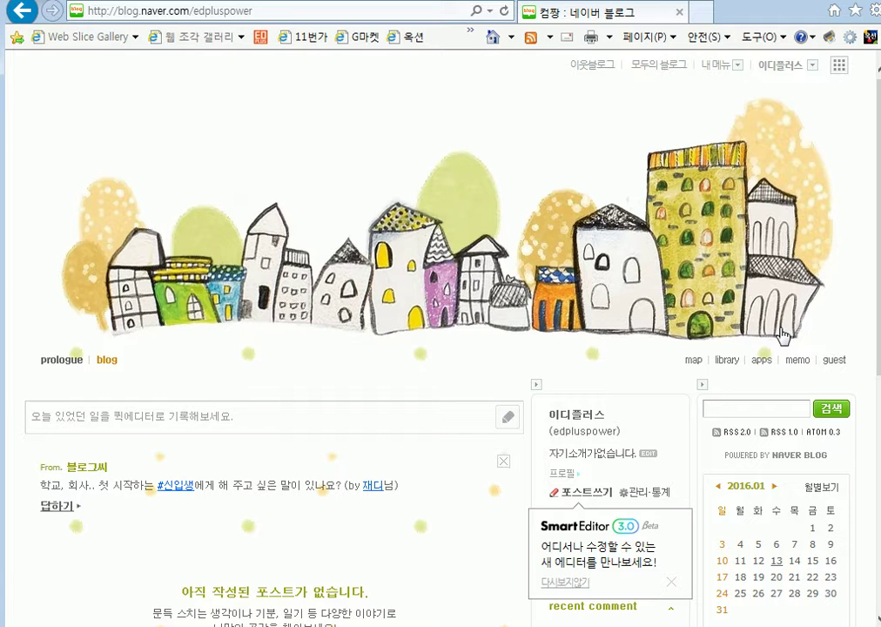
scroll(529, 402, down, 1)
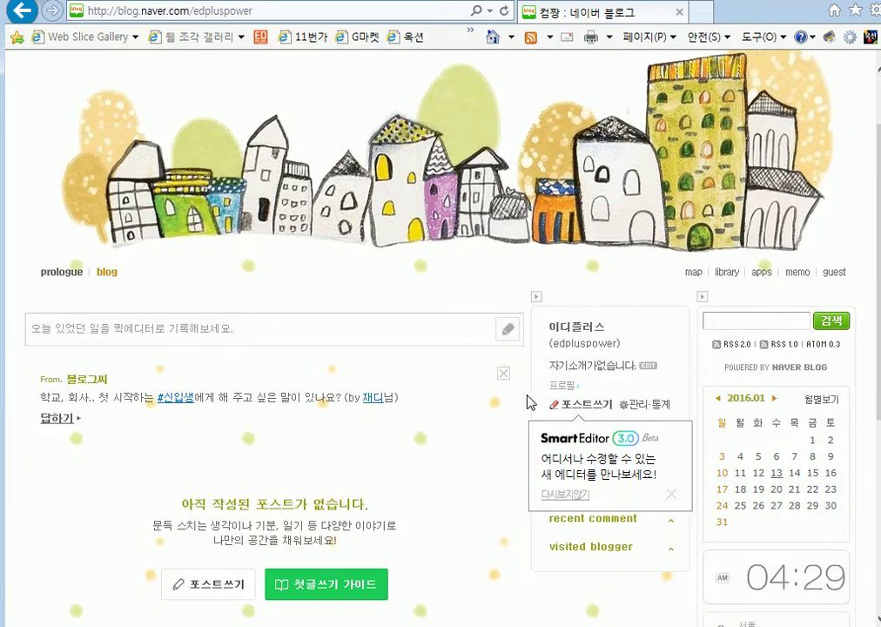
scroll(528, 402, down, 1)
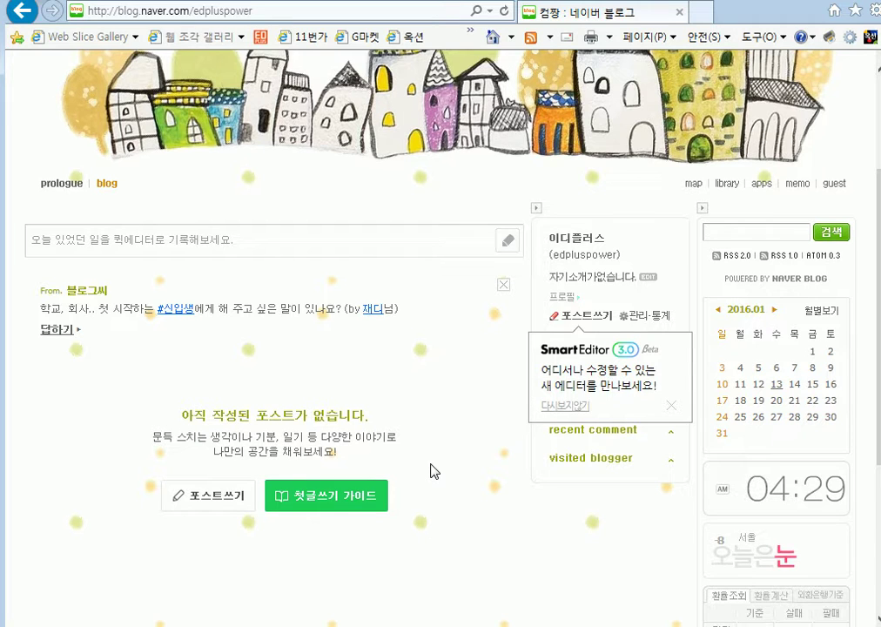
scroll(719, 119, up, 2)
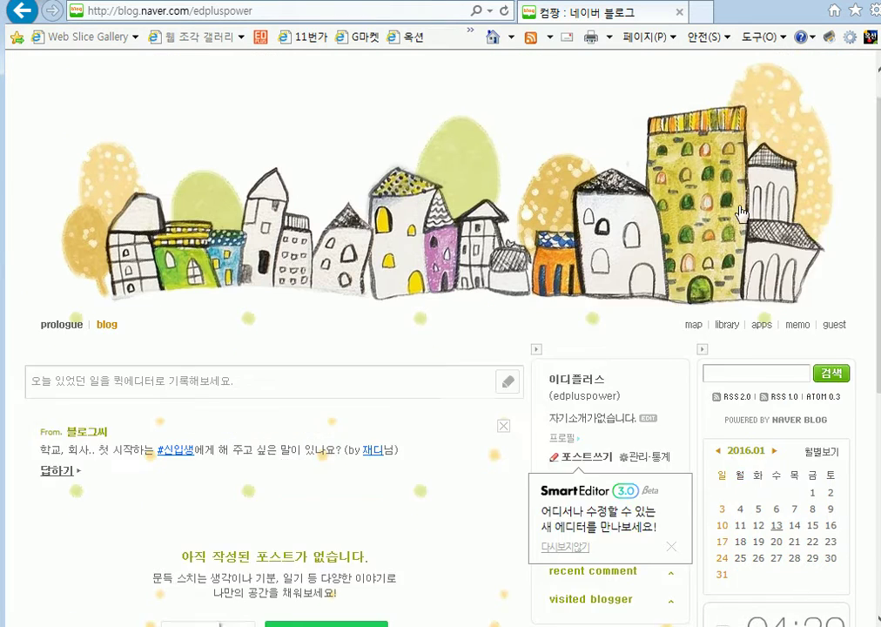
Step: Go back to the blog's decoration settings (꾸미기 설정) and list the 네이버 블로그 스킨 designs
click(727, 67)
click(744, 123)
click(199, 109)
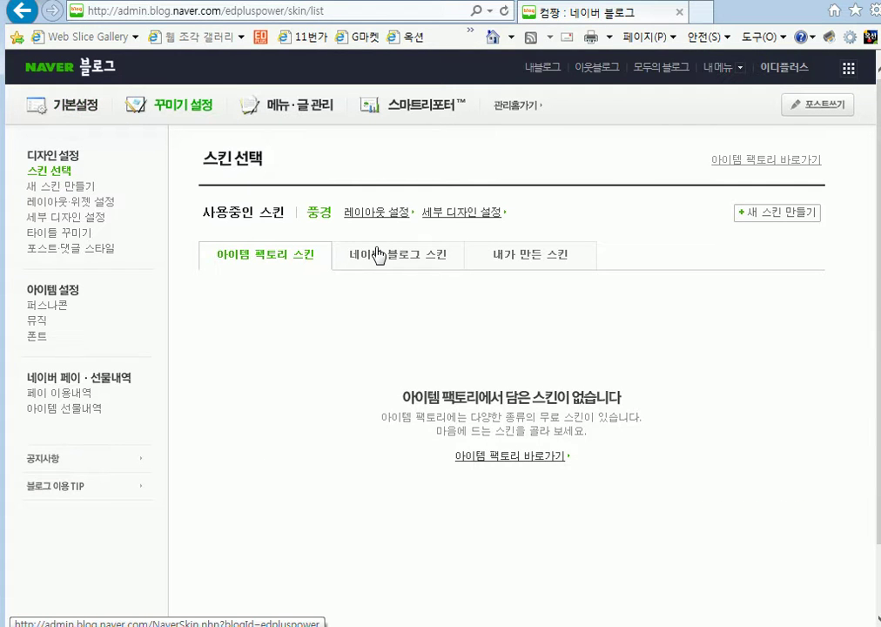
click(378, 254)
scroll(564, 334, down, 10)
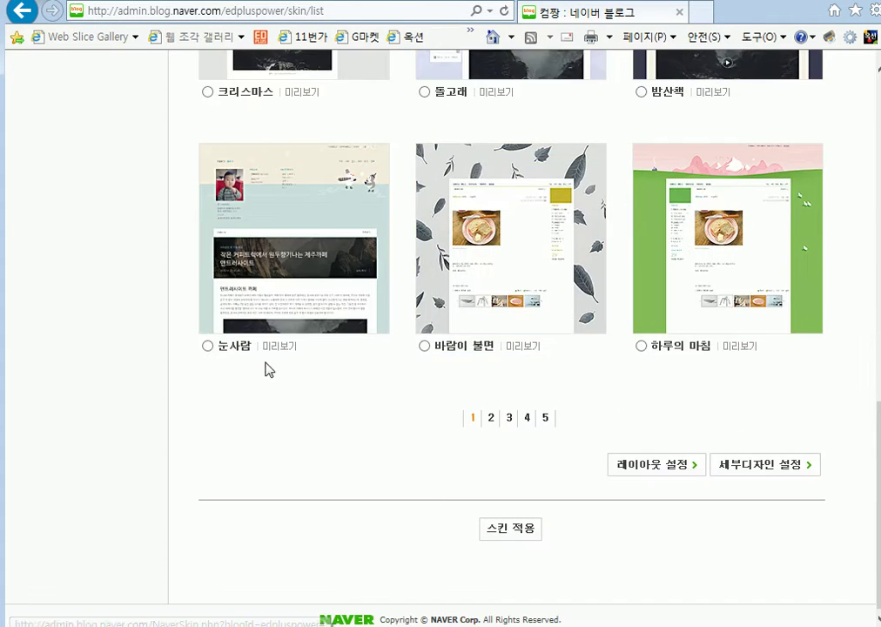
Step: Apply the 눈사람 skin from page 1 and check how the whole blog page looks with it
click(214, 350)
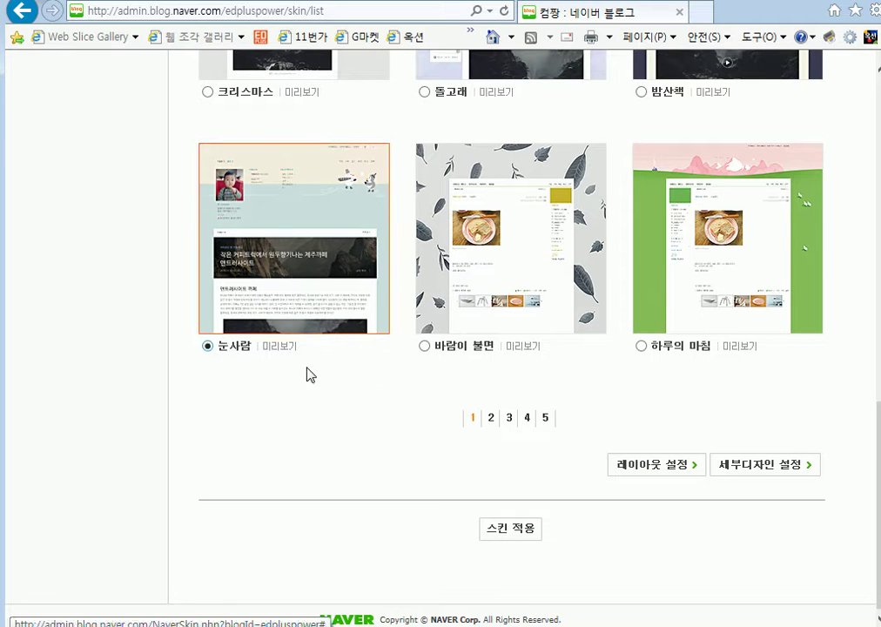
click(523, 531)
click(348, 404)
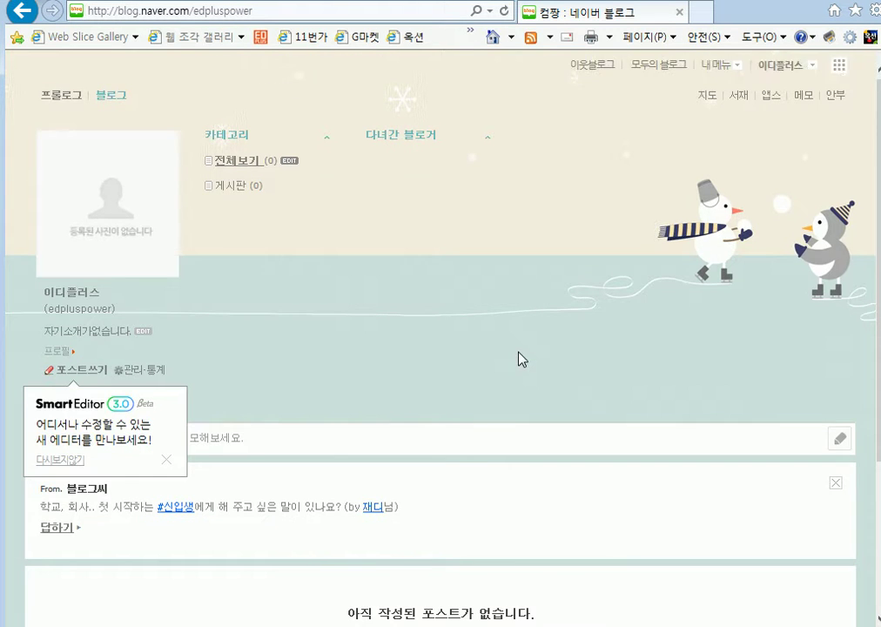
scroll(519, 359, down, 3)
scroll(520, 358, up, 3)
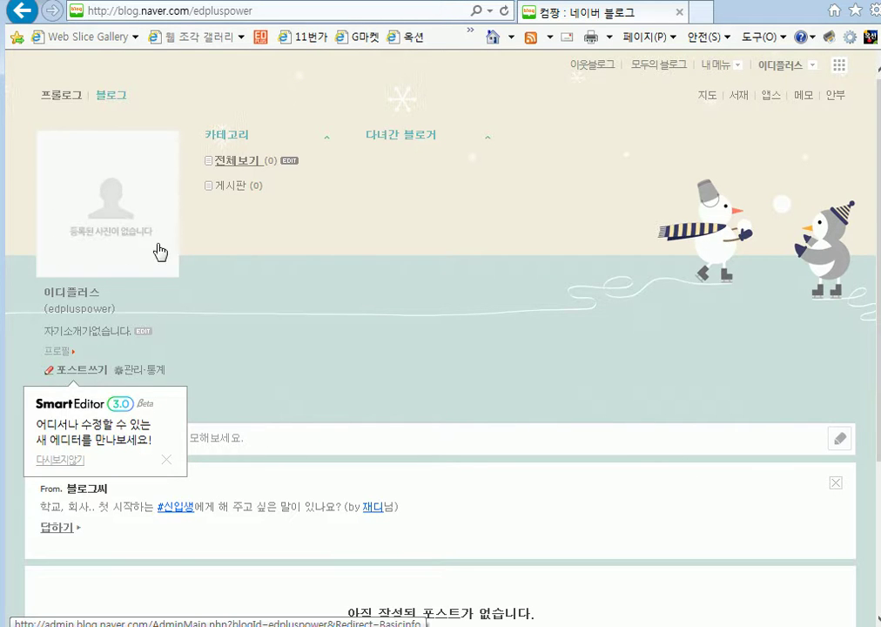
scroll(348, 259, down, 1)
scroll(349, 259, down, 2)
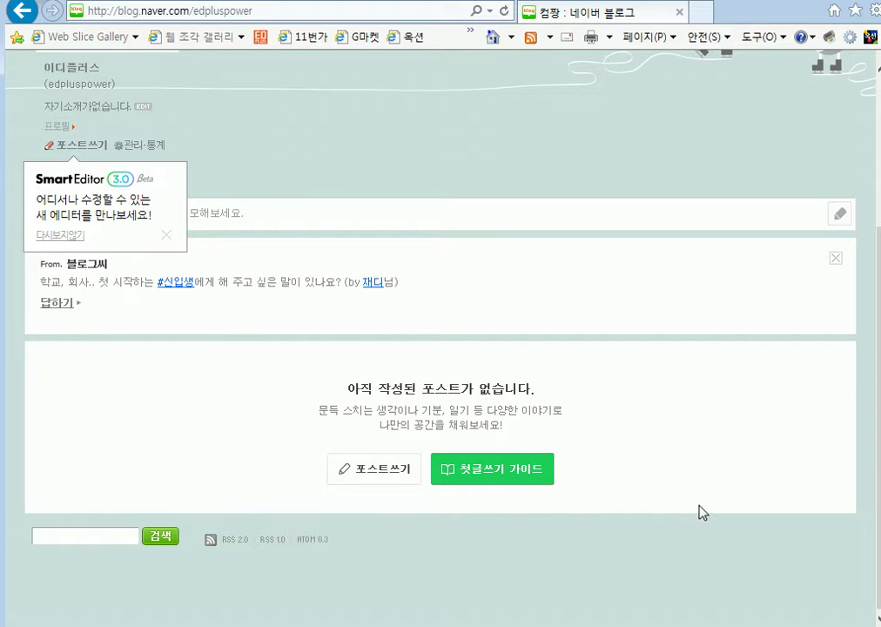
scroll(719, 437, up, 3)
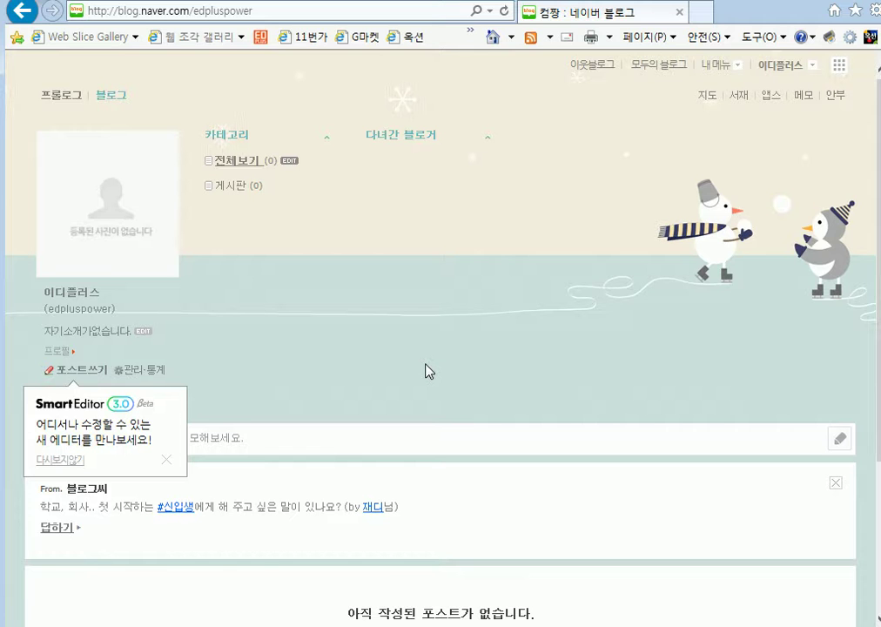
Step: Open the 아이템팩토리 skin collection (스킨샘) from the blog
click(722, 67)
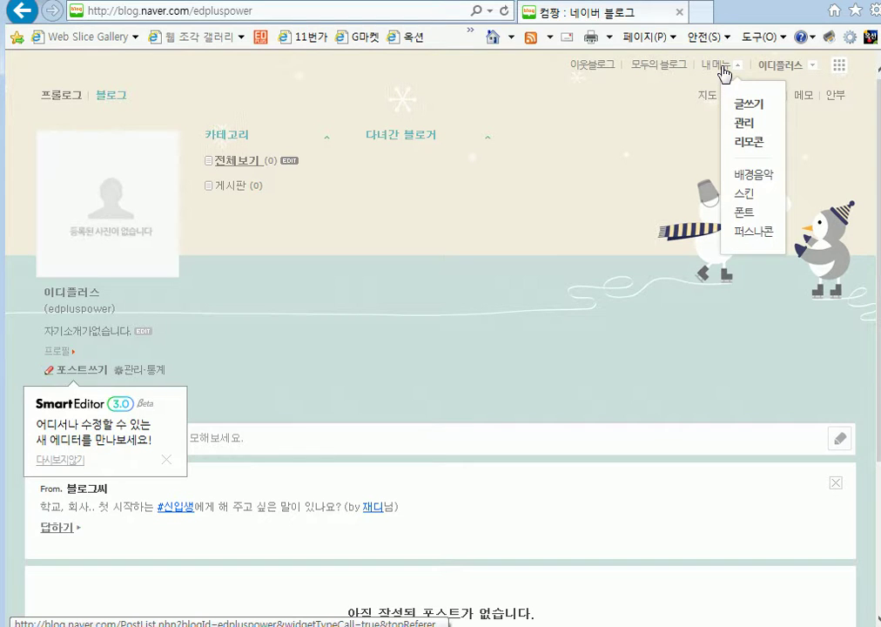
click(755, 197)
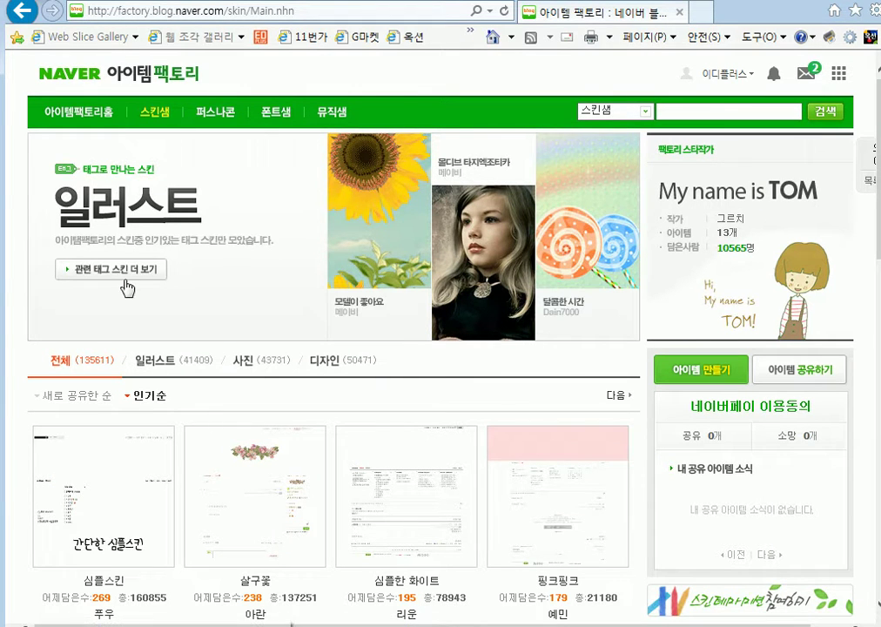
drag(40, 348, 124, 378)
mouse_move(132, 338)
mouse_down()
mouse_move(183, 377)
mouse_move(213, 385)
mouse_up()
drag(225, 338, 296, 377)
drag(311, 340, 393, 379)
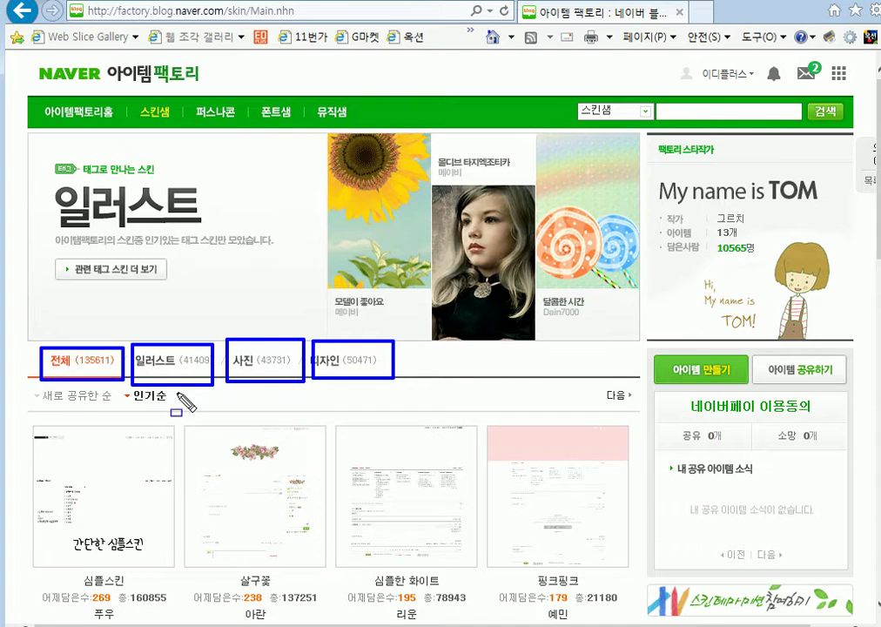
key(Escape)
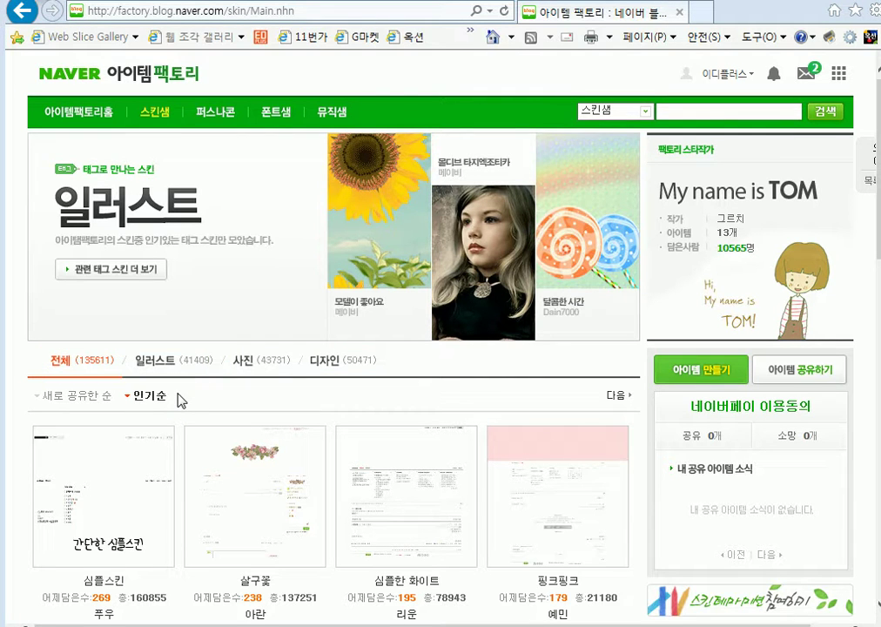
Step: Browse the 일러스트, 사진 and 디자인 skin categories in the 아이템팩토리 collection
click(171, 363)
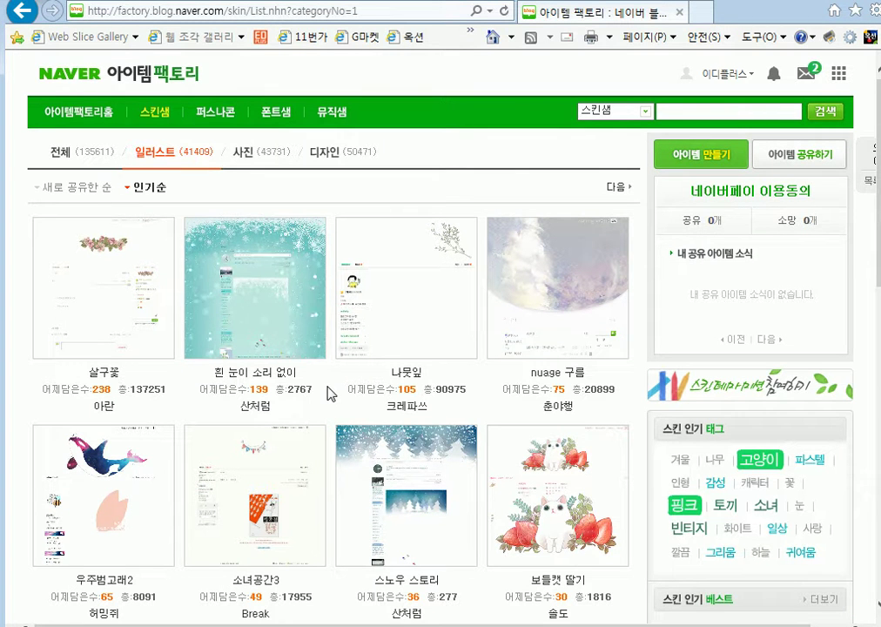
click(253, 155)
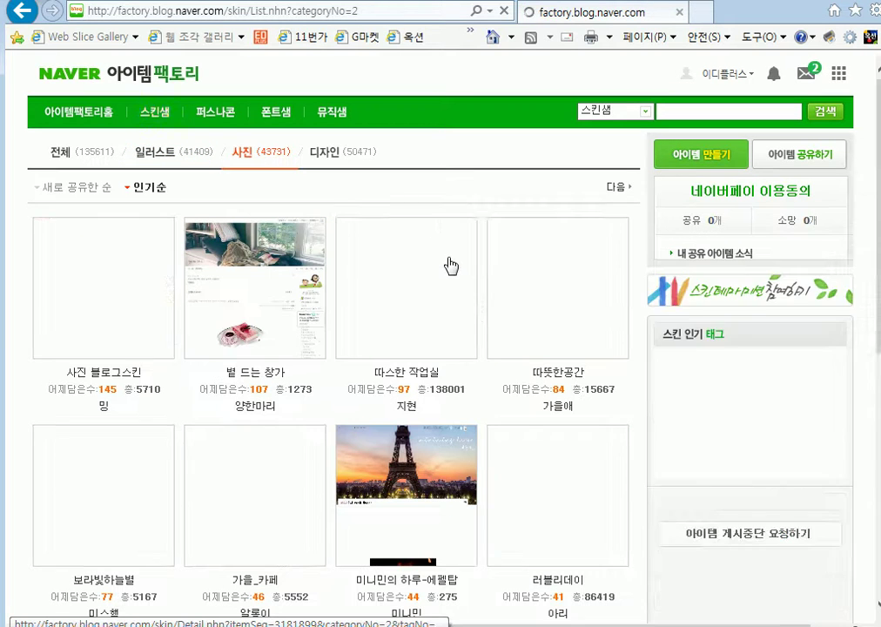
click(326, 155)
scroll(427, 329, down, 5)
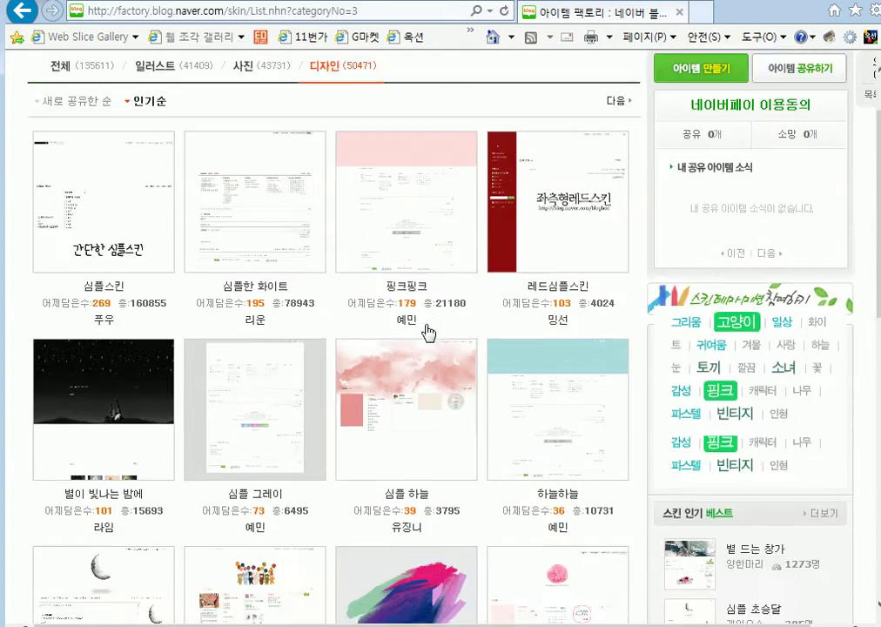
scroll(430, 471, down, 5)
scroll(430, 470, up, 10)
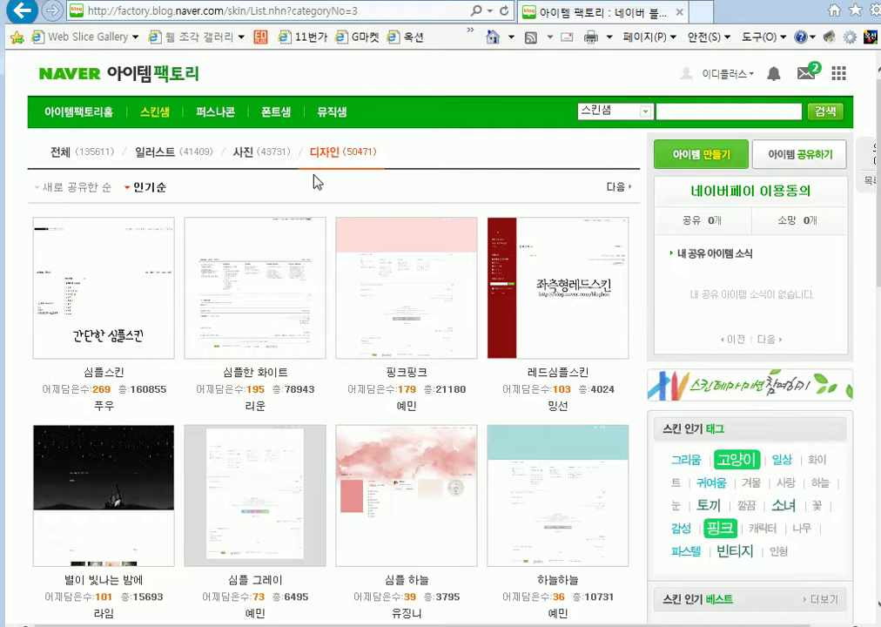
Step: Browse the 전체 skin list and open the detail page of the 따뜻한공간 skin, down to its 아이템 담기 option
click(59, 152)
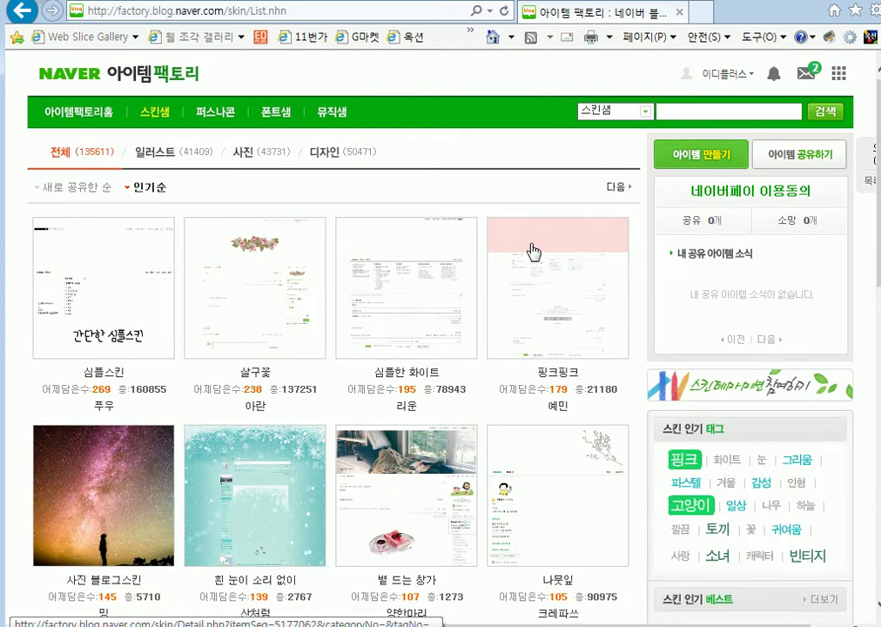
scroll(339, 418, down, 5)
scroll(338, 417, down, 3)
scroll(336, 416, up, 5)
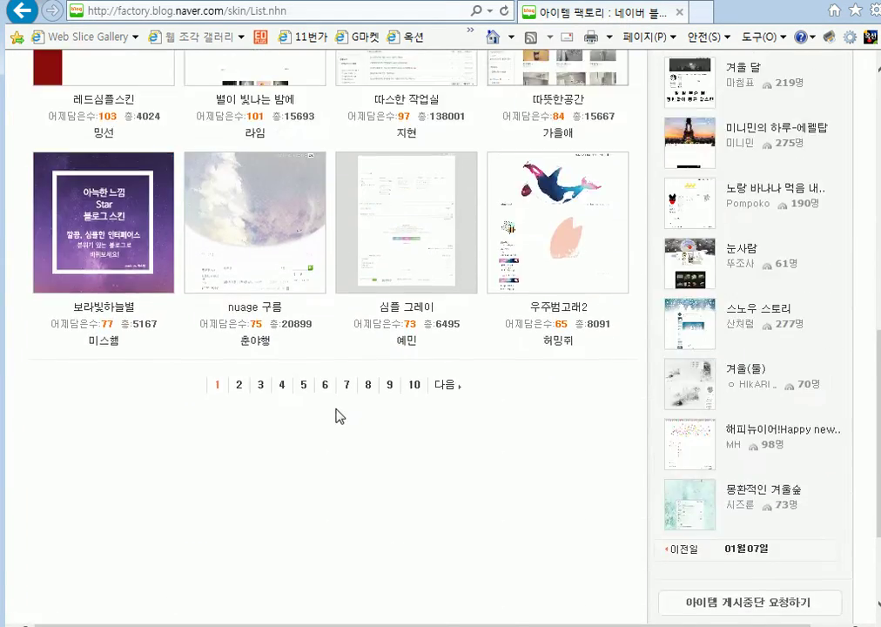
scroll(347, 416, up, 2)
scroll(346, 416, down, 2)
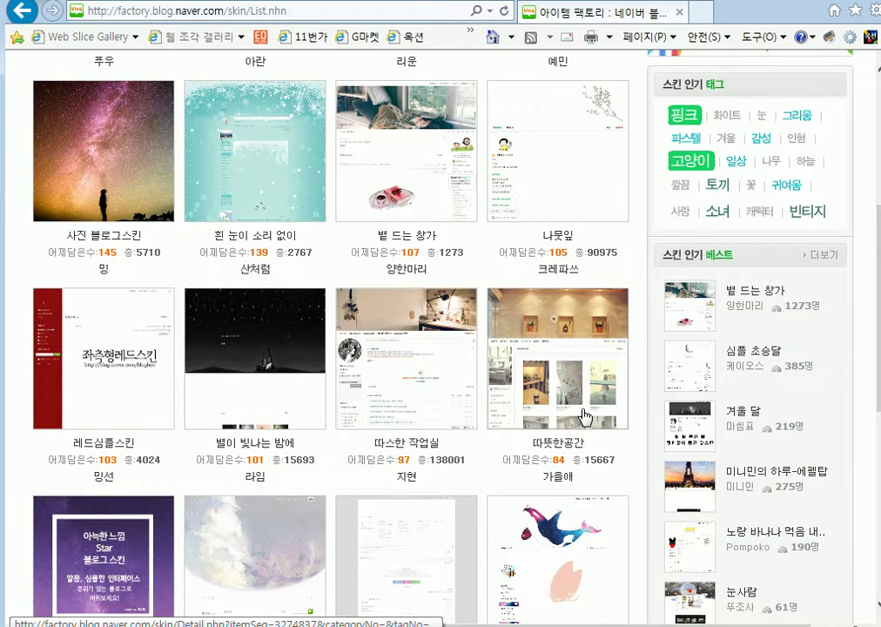
click(583, 418)
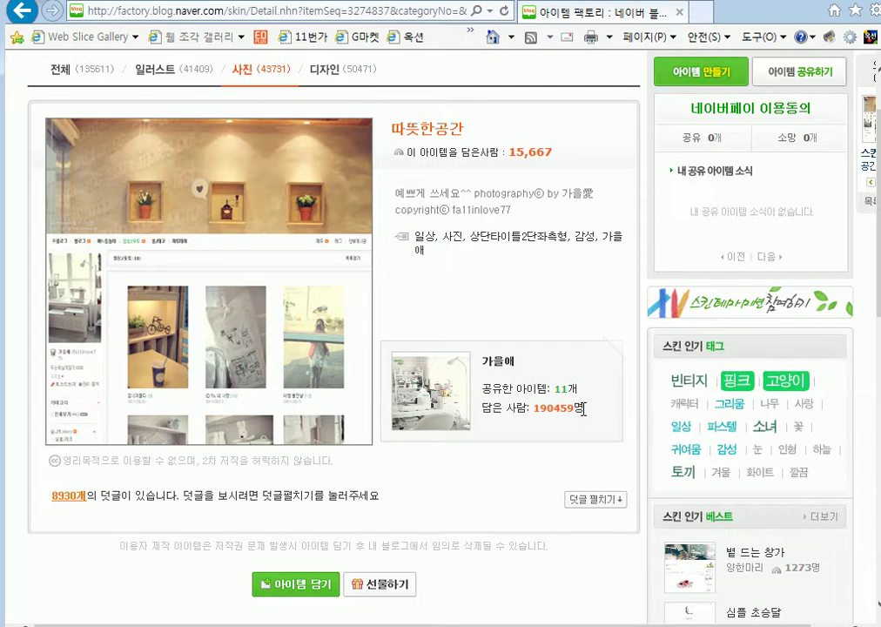
scroll(440, 256, down, 2)
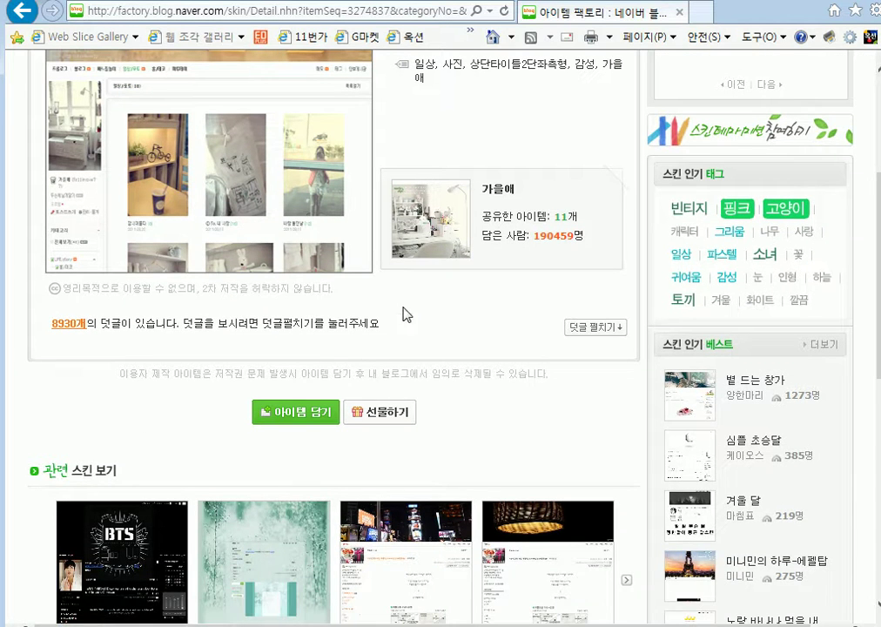
drag(244, 389, 342, 432)
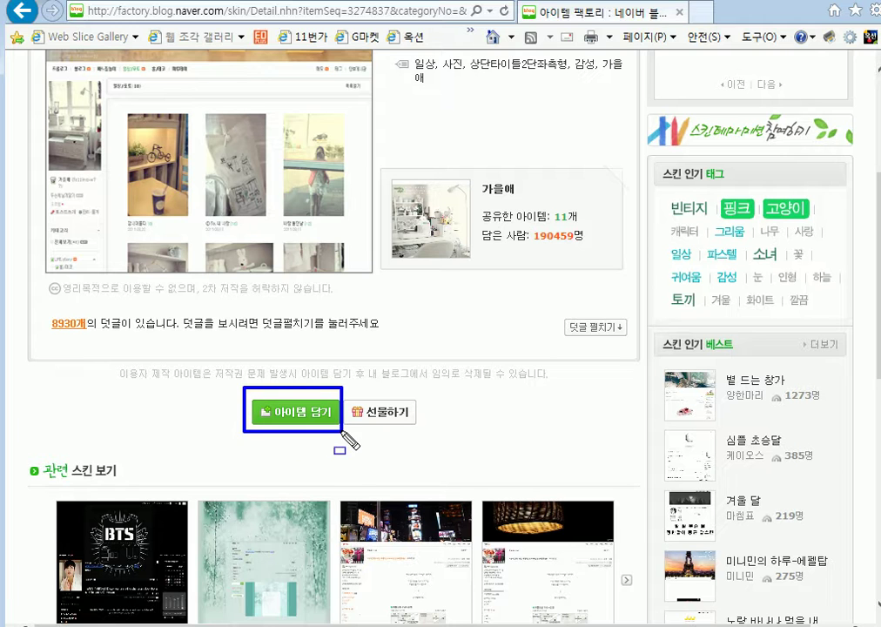
Step: Collect the 따뜻한공간 skin from its detail page into the blog with 아이템 담기
key(Escape)
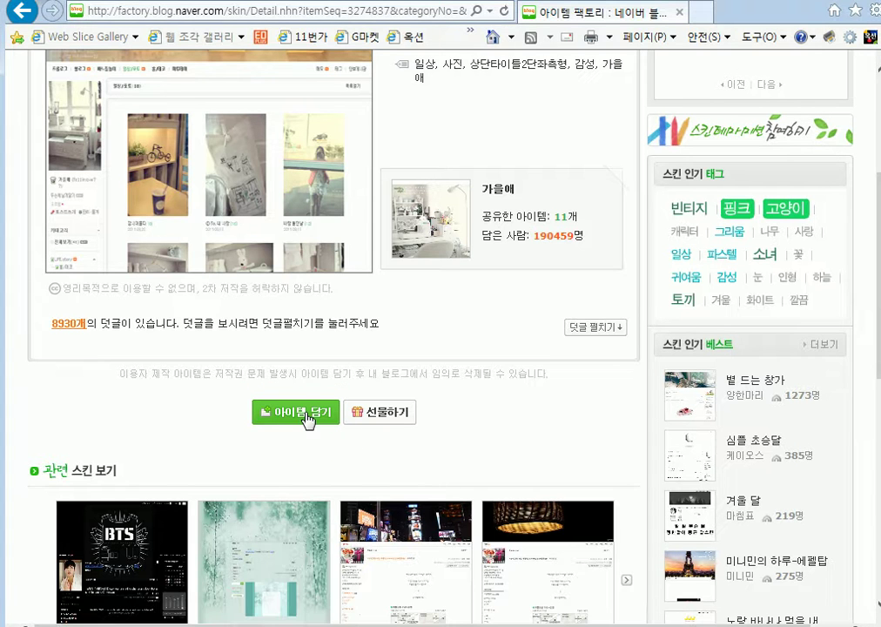
click(305, 420)
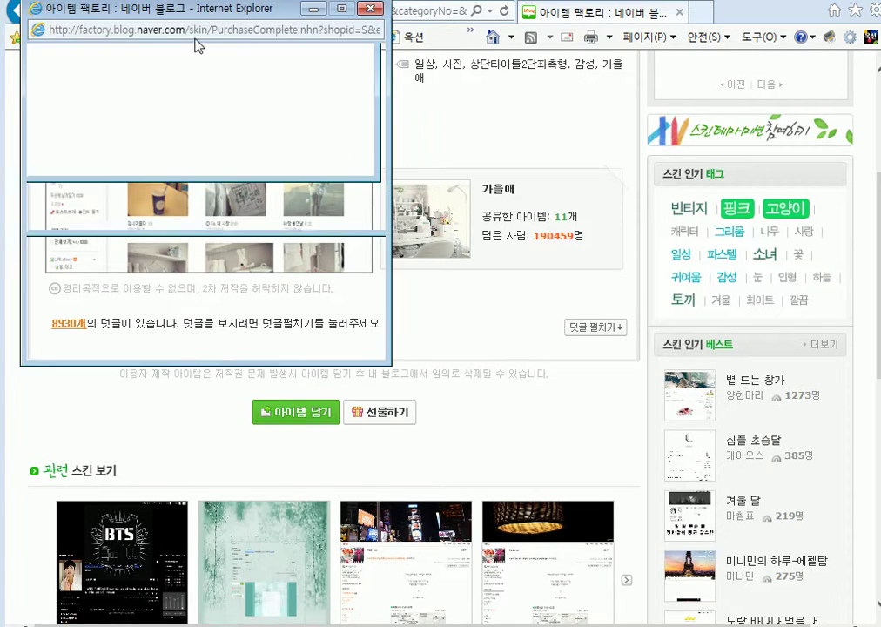
drag(174, 12, 274, 26)
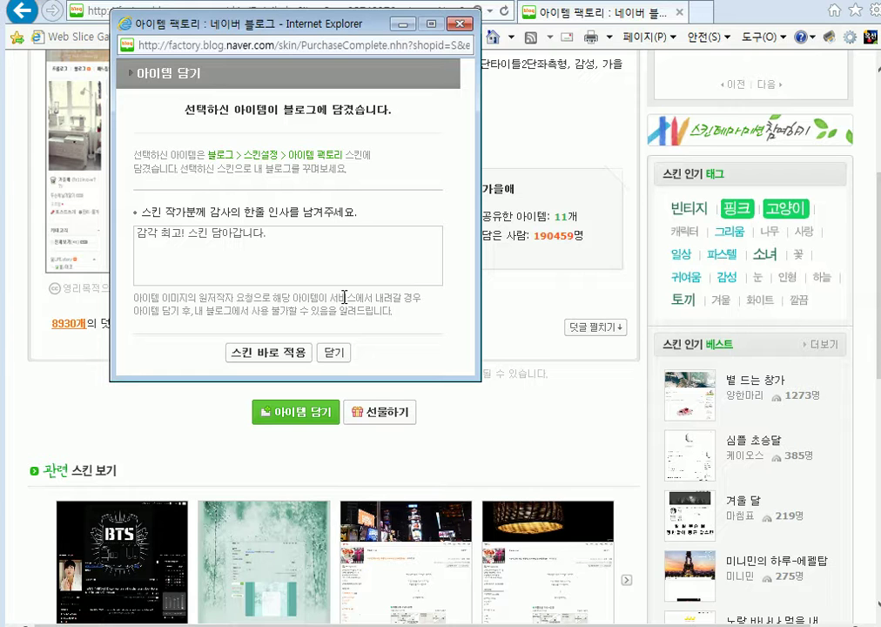
drag(173, 94, 405, 120)
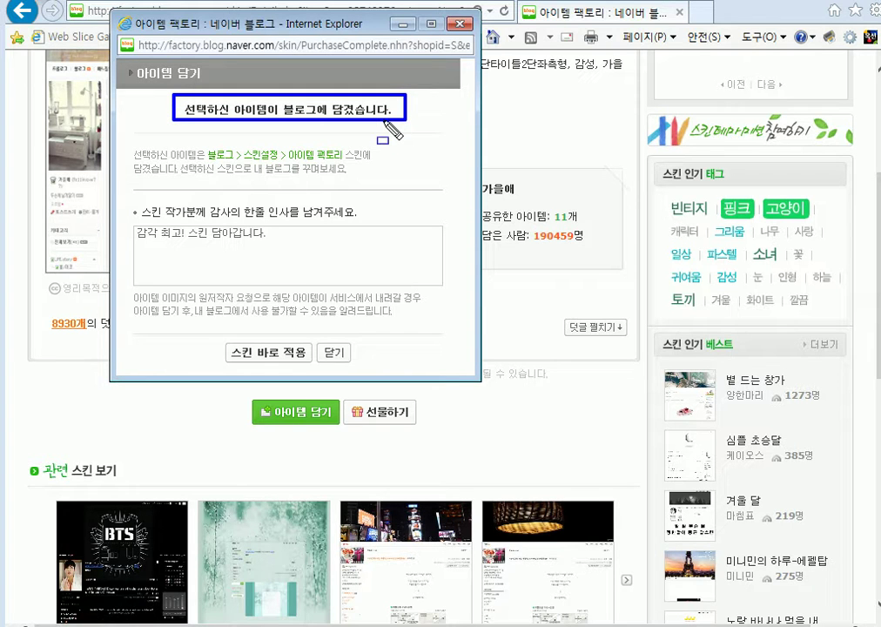
drag(217, 338, 316, 364)
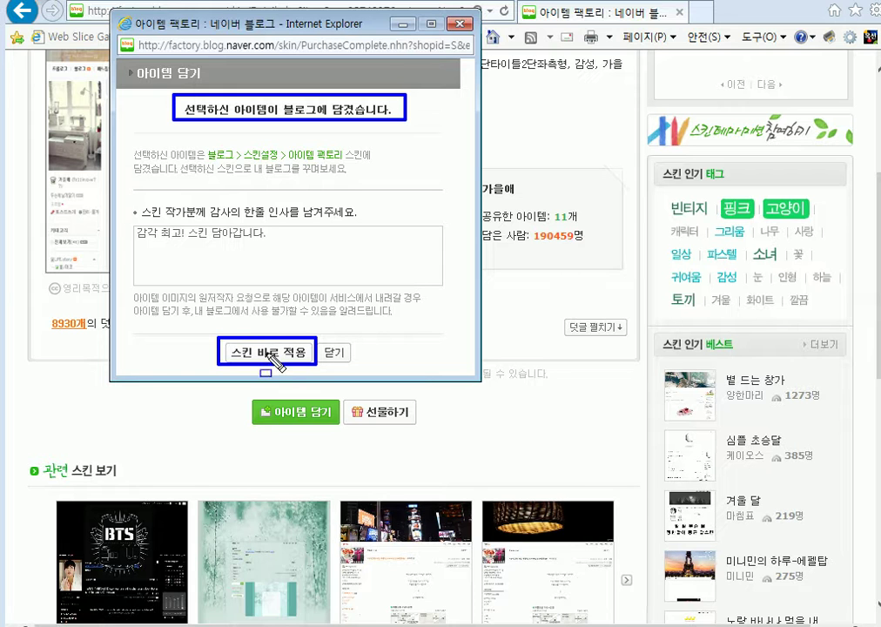
key(Escape)
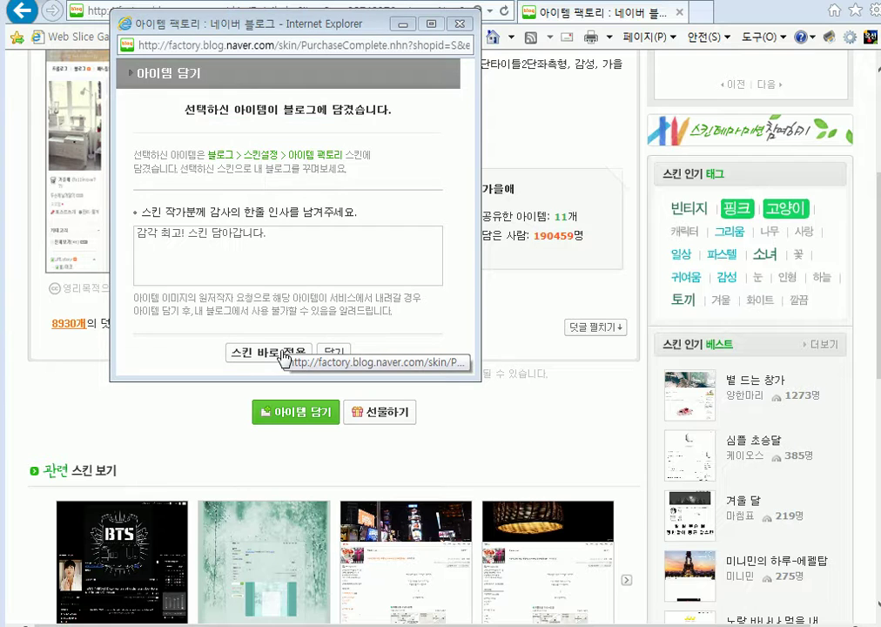
Step: Close the 아이템 담기 window and check the collected 따뜻한공간 skin in the blog's 스킨 선택 list
click(342, 321)
click(336, 354)
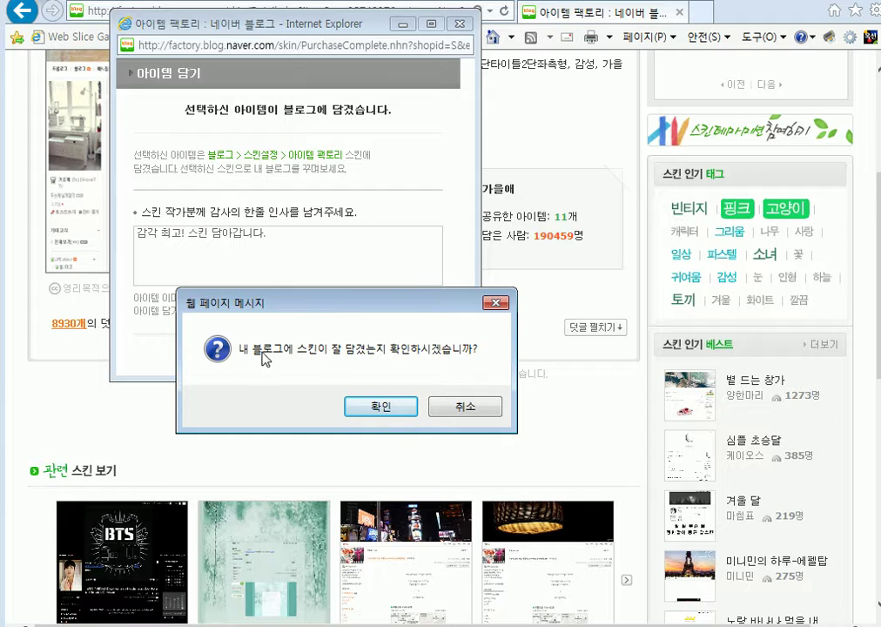
click(397, 416)
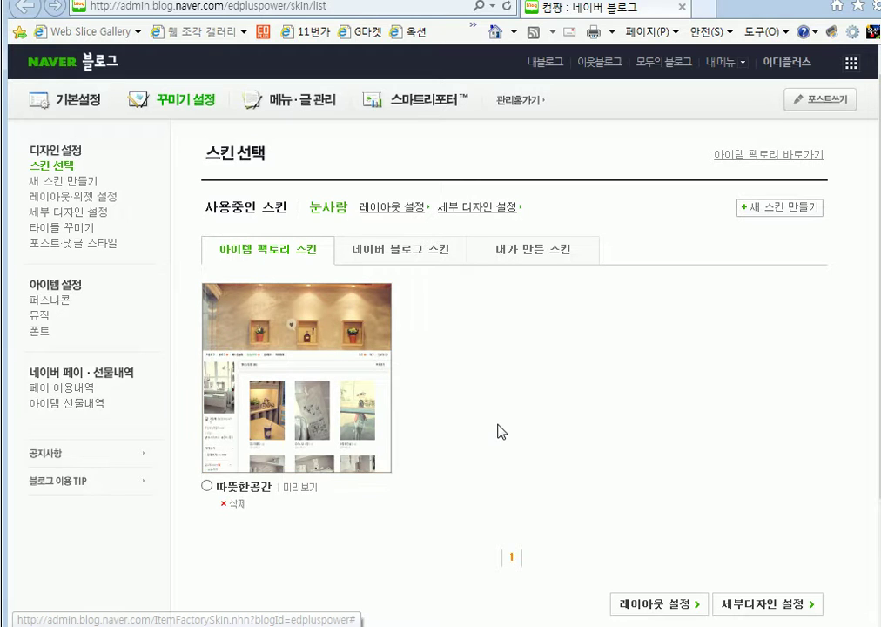
scroll(498, 431, down, 1)
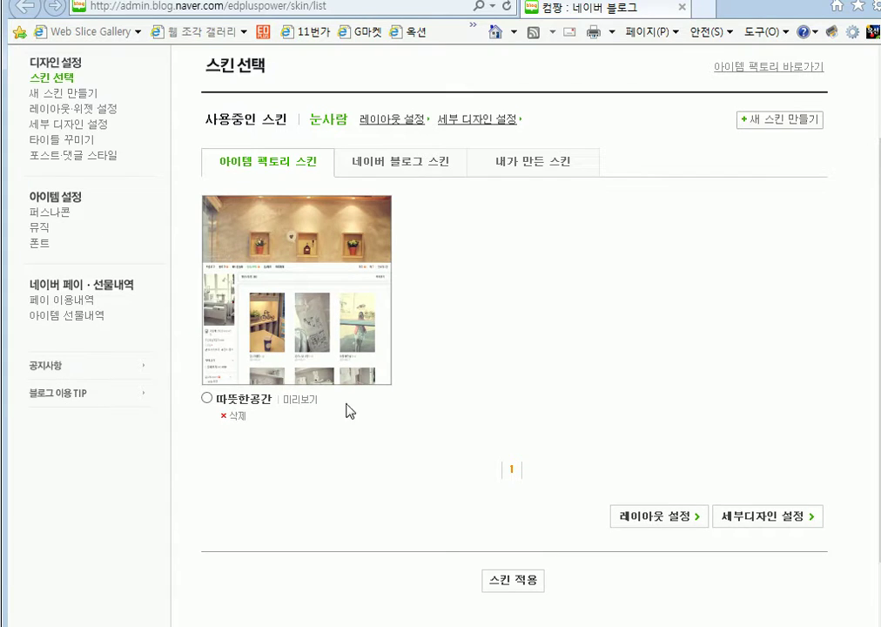
key(ctrl+shift+d)
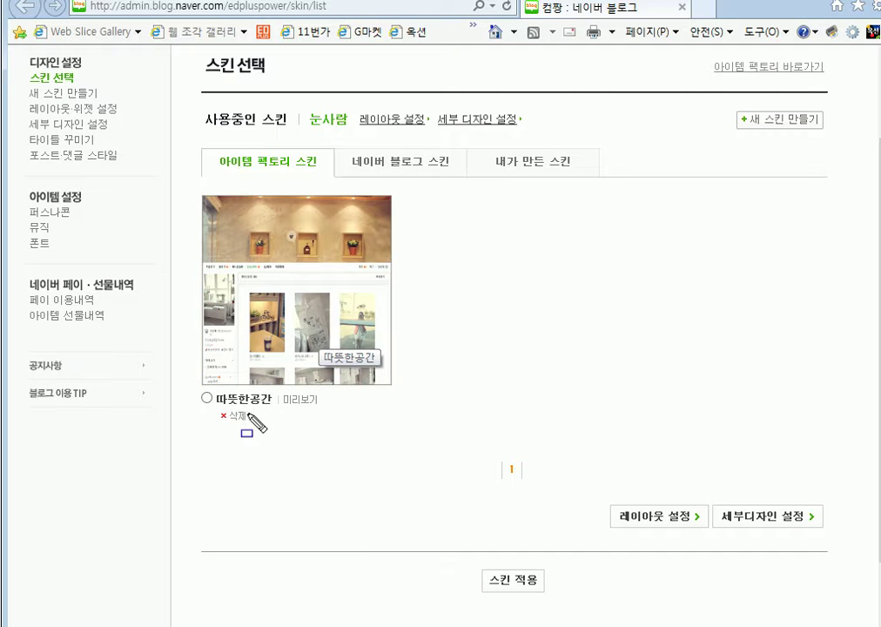
drag(250, 403, 218, 432)
key(Escape)
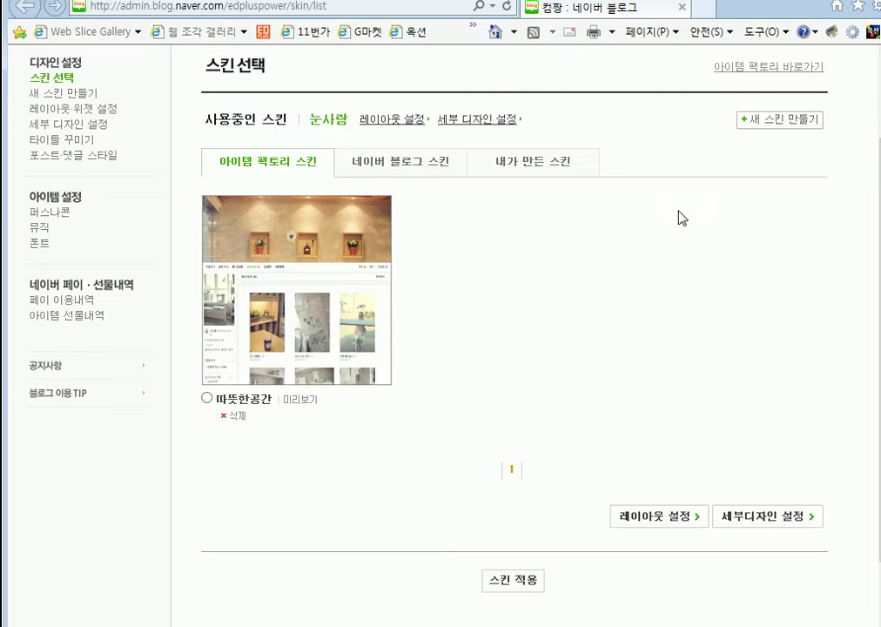
Step: Return to the blog's main page to view the skin currently in use
scroll(682, 218, up, 2)
click(721, 62)
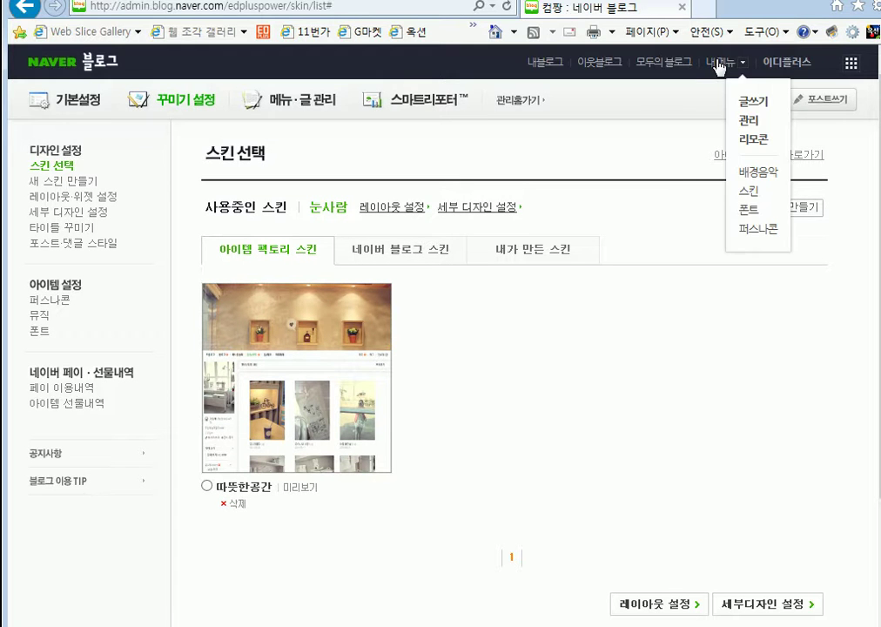
click(789, 63)
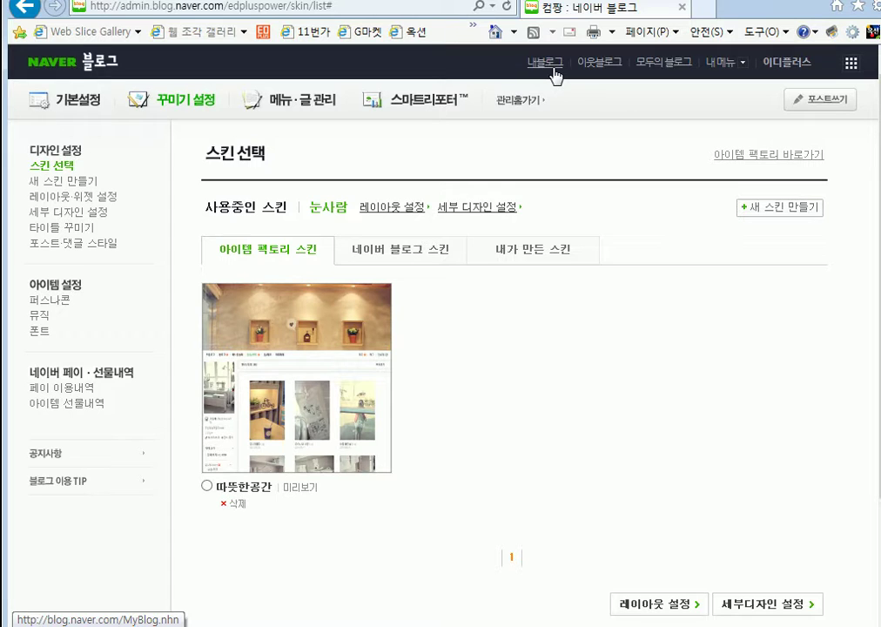
click(553, 67)
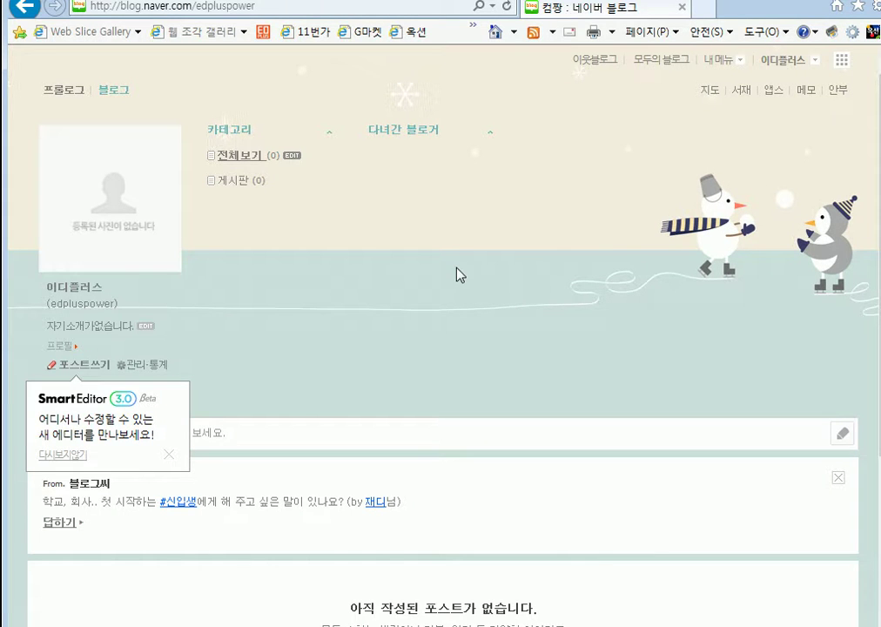
Step: Apply the collected 따뜻한공간 skin in the blog's 꾸미기 설정 and check how the whole blog page looks with it
click(717, 59)
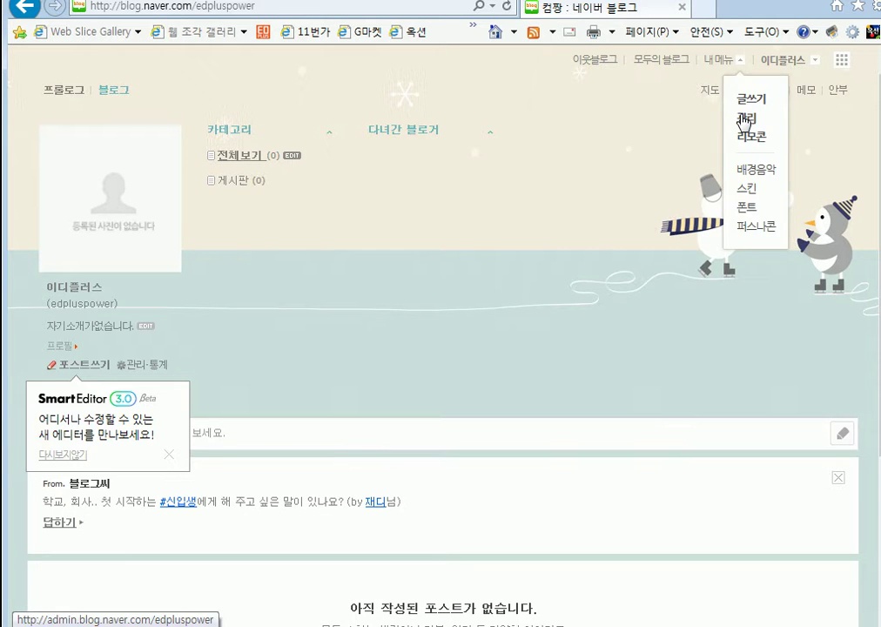
click(743, 117)
click(202, 105)
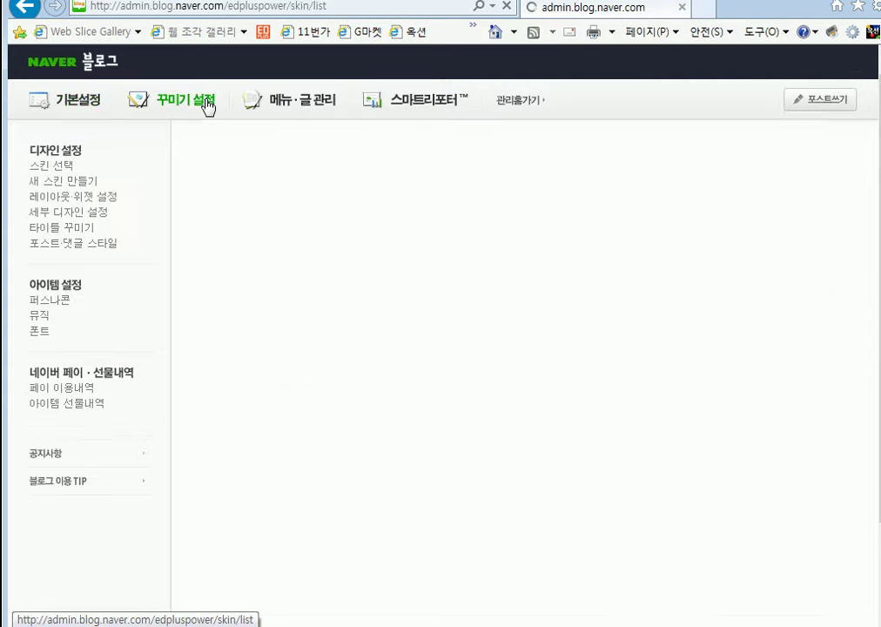
click(207, 485)
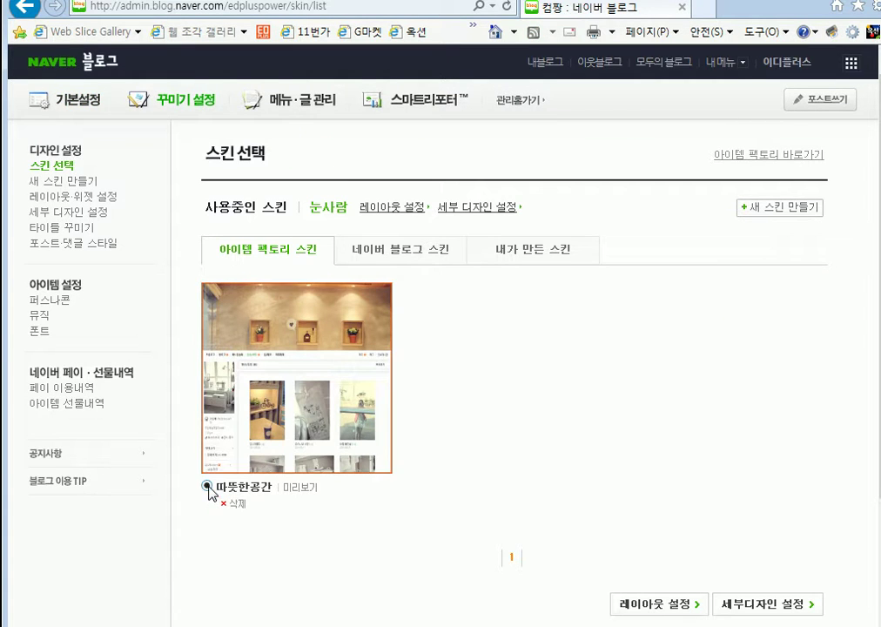
scroll(571, 383, down, 3)
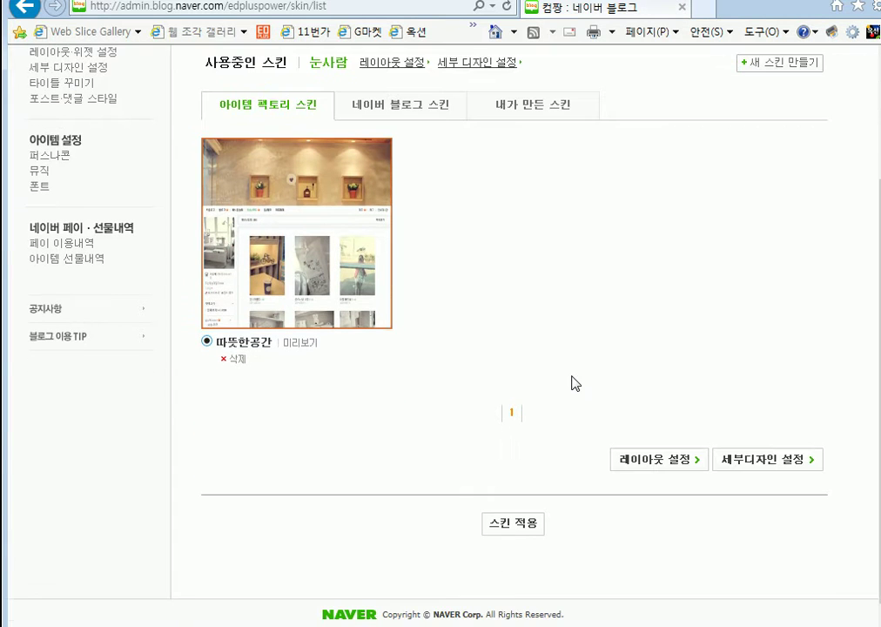
click(506, 529)
click(342, 407)
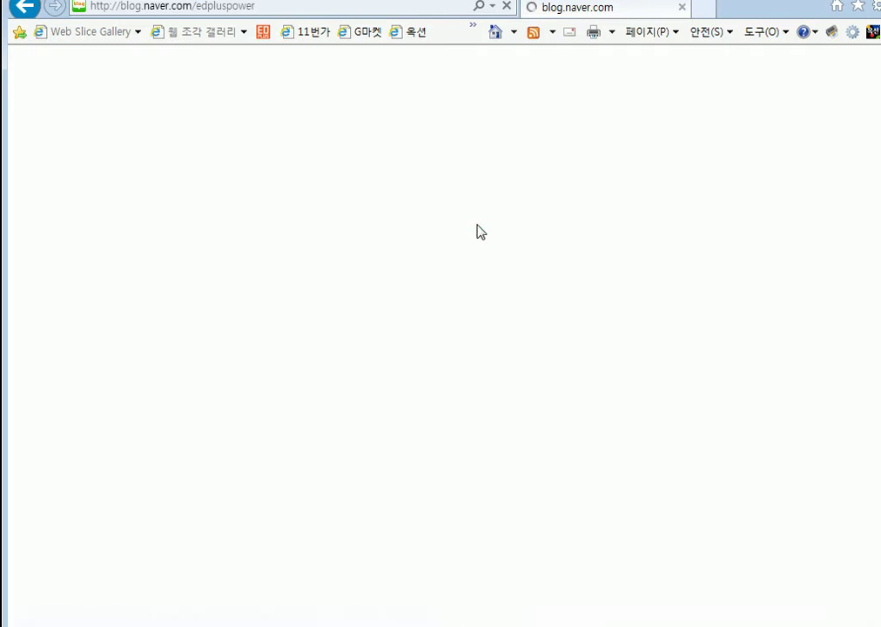
scroll(557, 375, down, 7)
scroll(573, 375, up, 7)
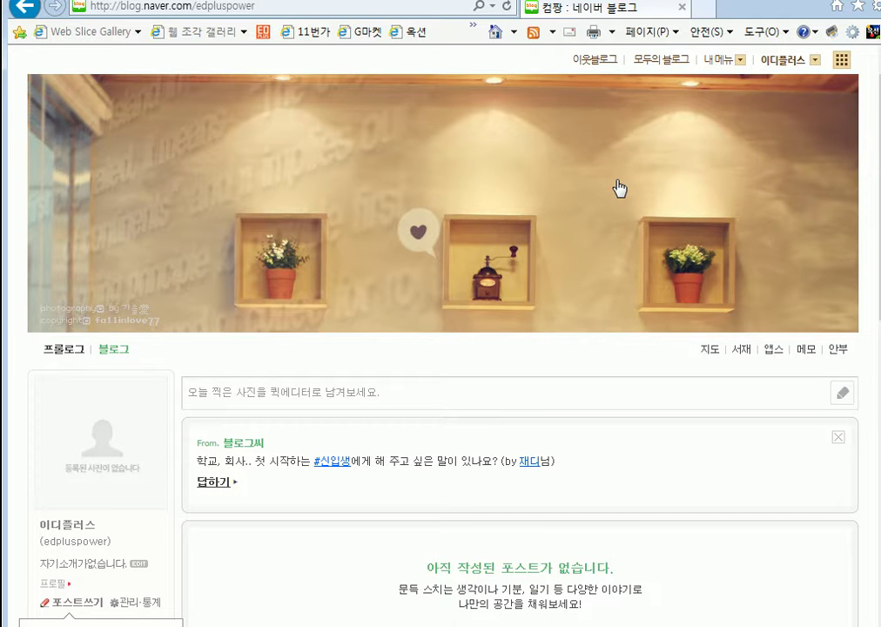
Step: Open the 아이템팩토리 skin collection from the blog and the detail page of the 사진 블로그스킨 skin
click(710, 66)
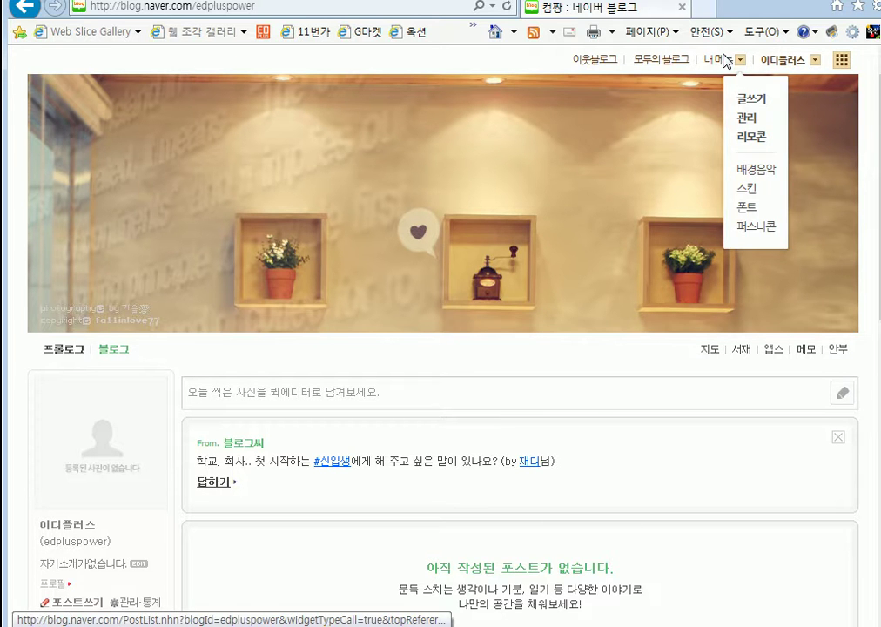
click(752, 190)
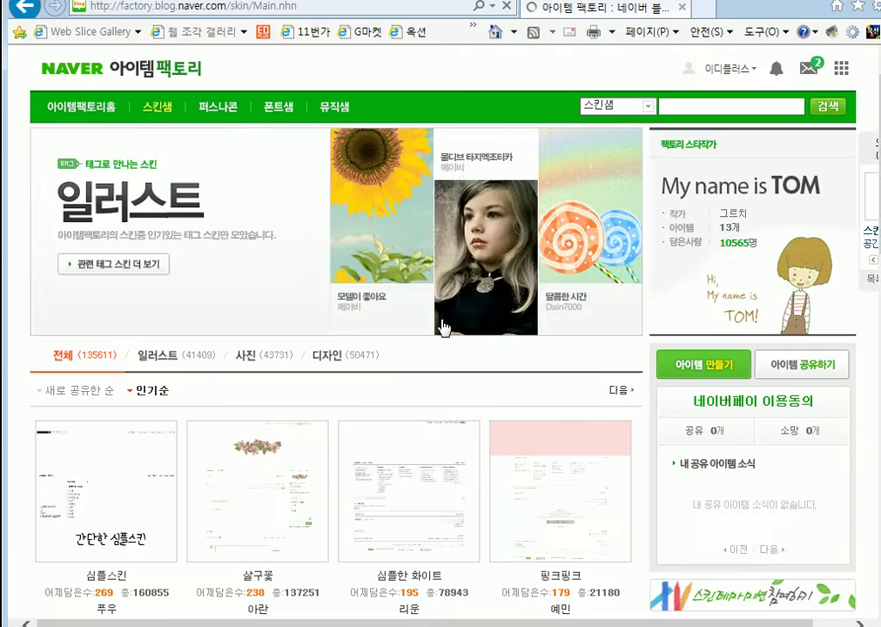
scroll(439, 331, down, 6)
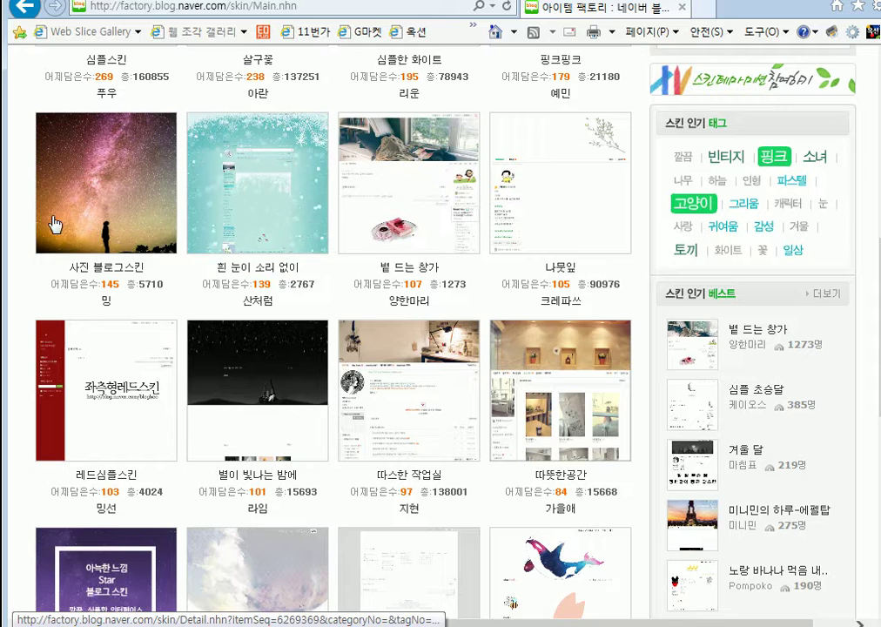
click(148, 216)
scroll(285, 391, down, 3)
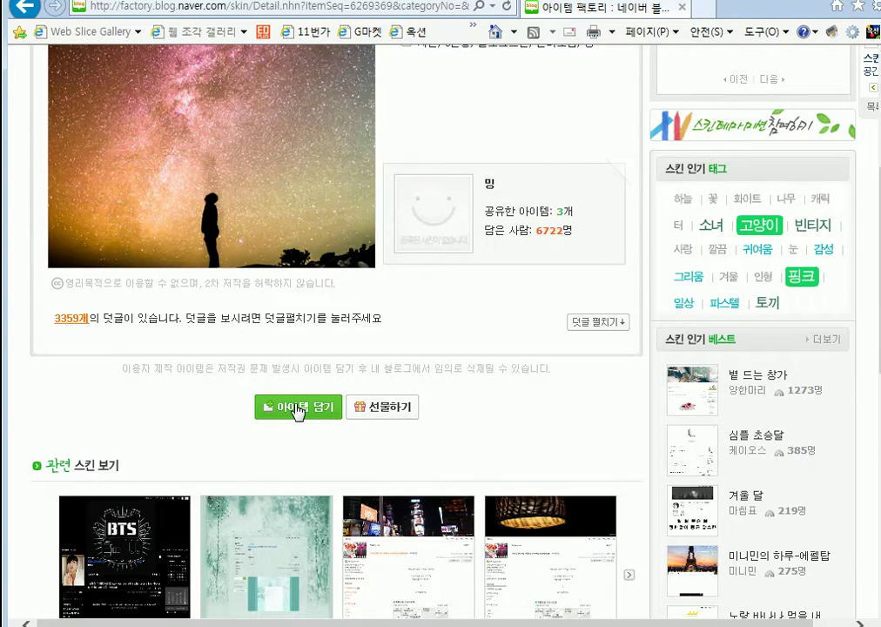
Step: Collect the 사진 블로그스킨 skin and apply it immediately in place of the current skin with 스킨 바로 적용
click(297, 409)
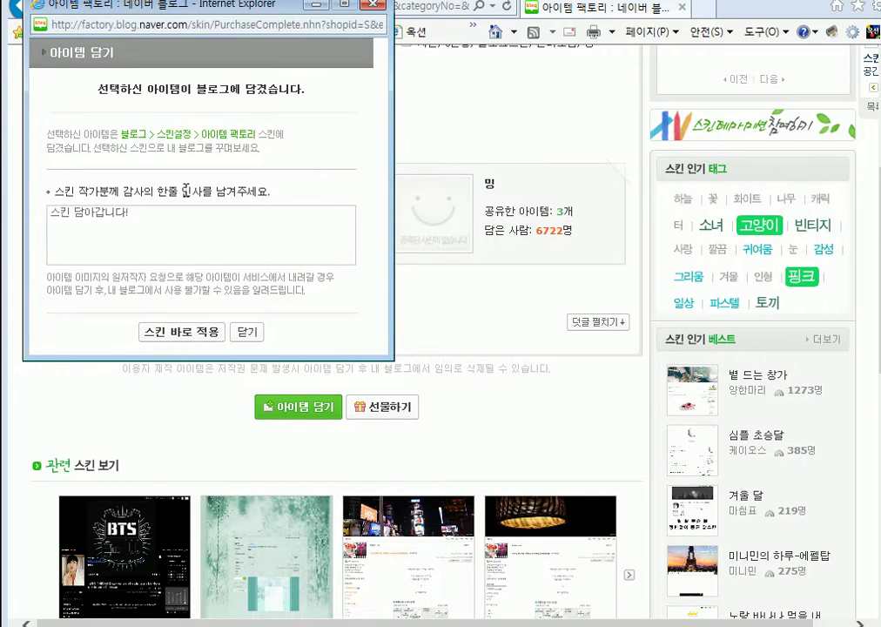
click(169, 337)
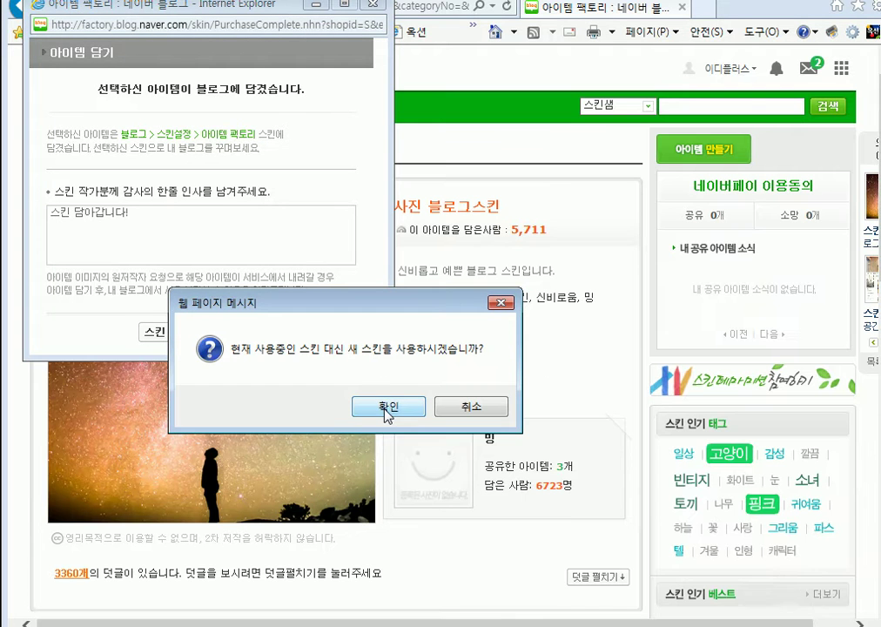
click(387, 408)
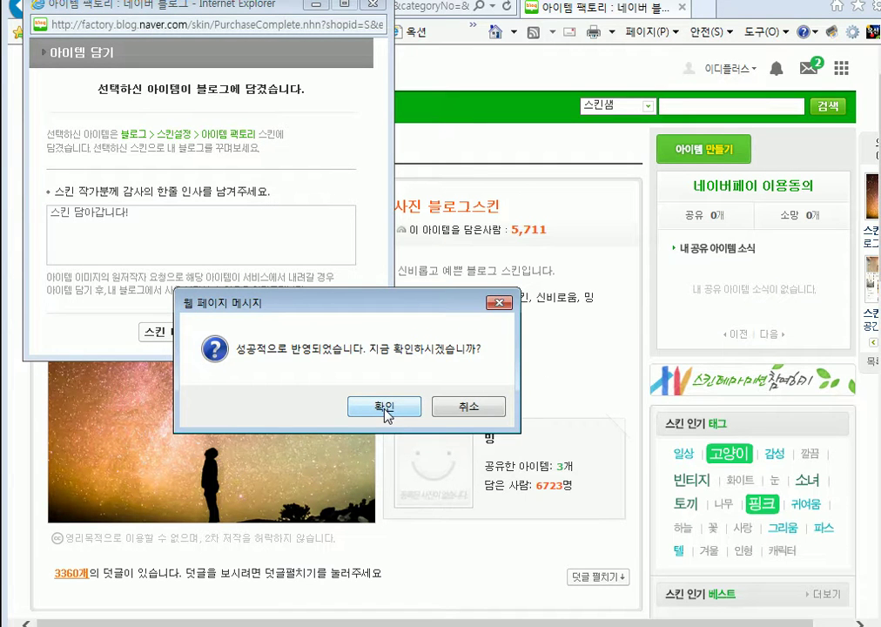
click(386, 408)
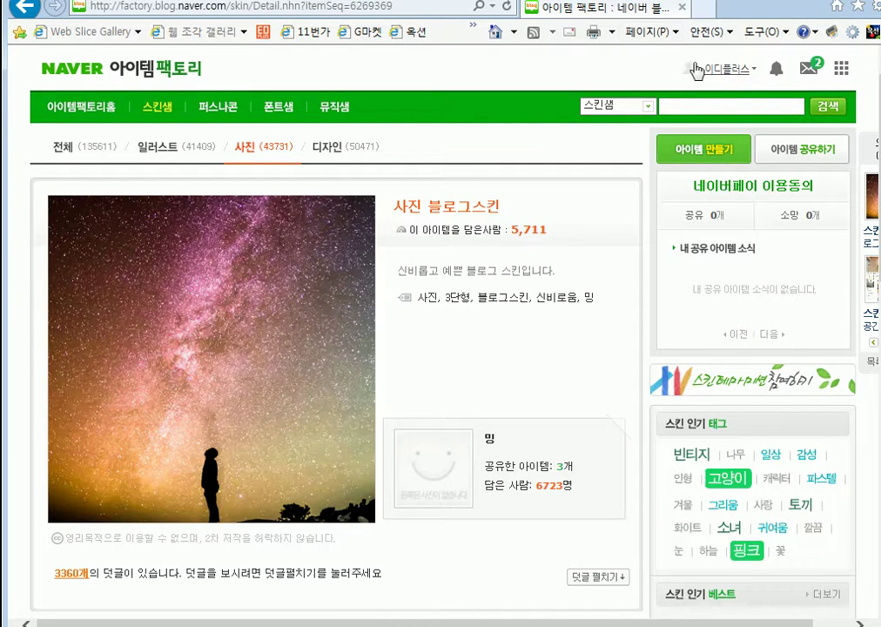
Step: Open the blog from the 아이템팩토리 account details and look over the page with the 사진 블로그스킨 skin
click(731, 68)
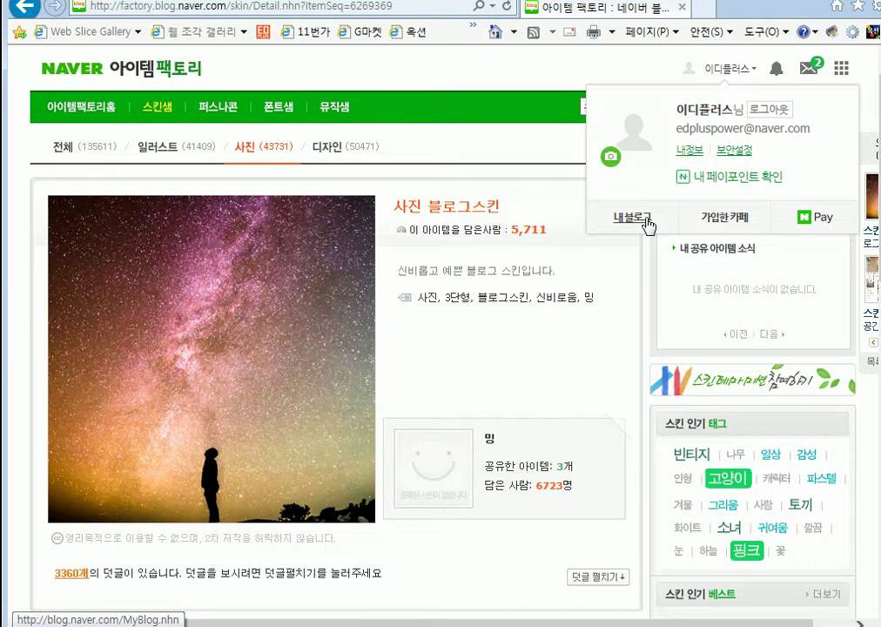
click(647, 224)
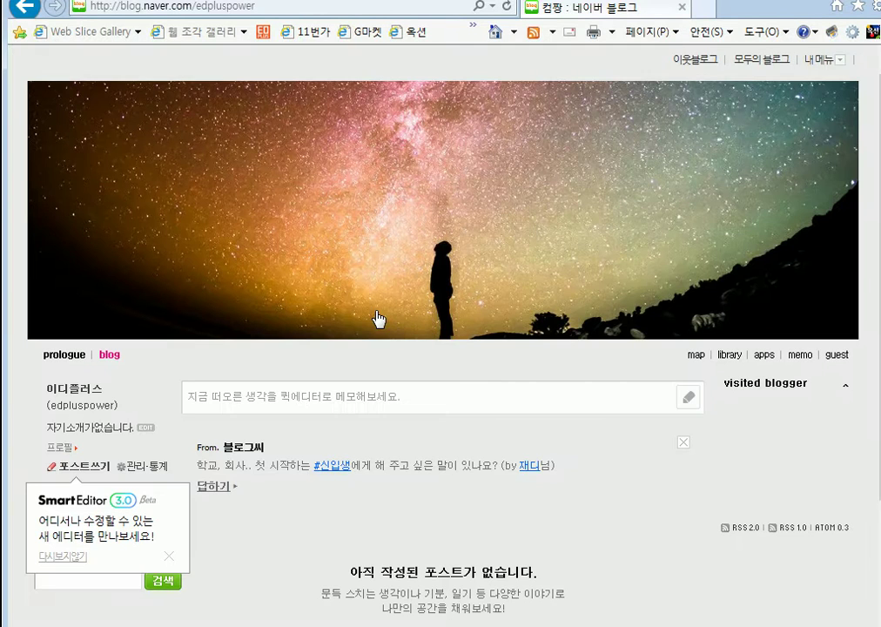
scroll(476, 229, down, 2)
scroll(478, 253, up, 2)
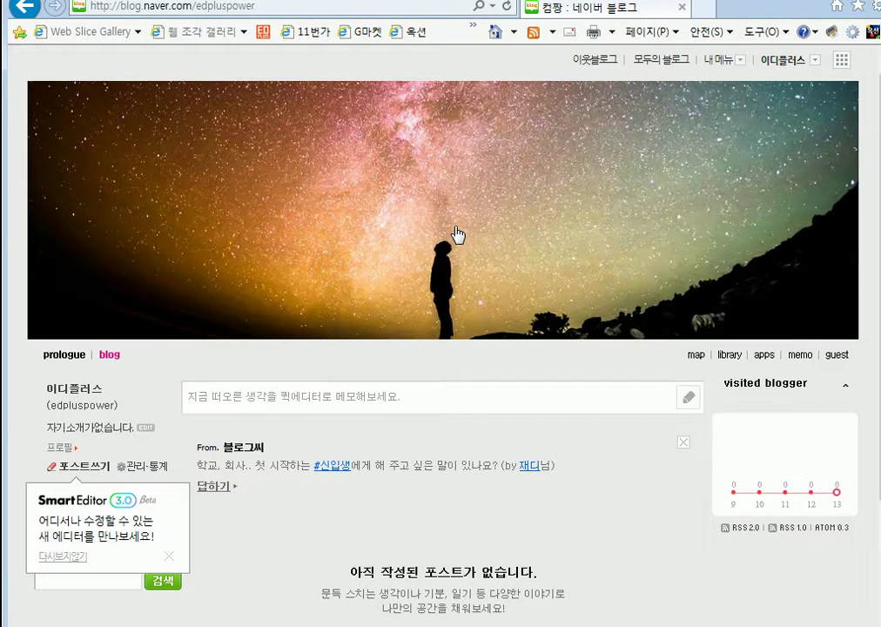
Step: Review the collected 아이템 팩토리 스킨 entries in the blog's 스킨 선택 settings and reopen the 아이템팩토리 skin collection
click(719, 59)
click(740, 103)
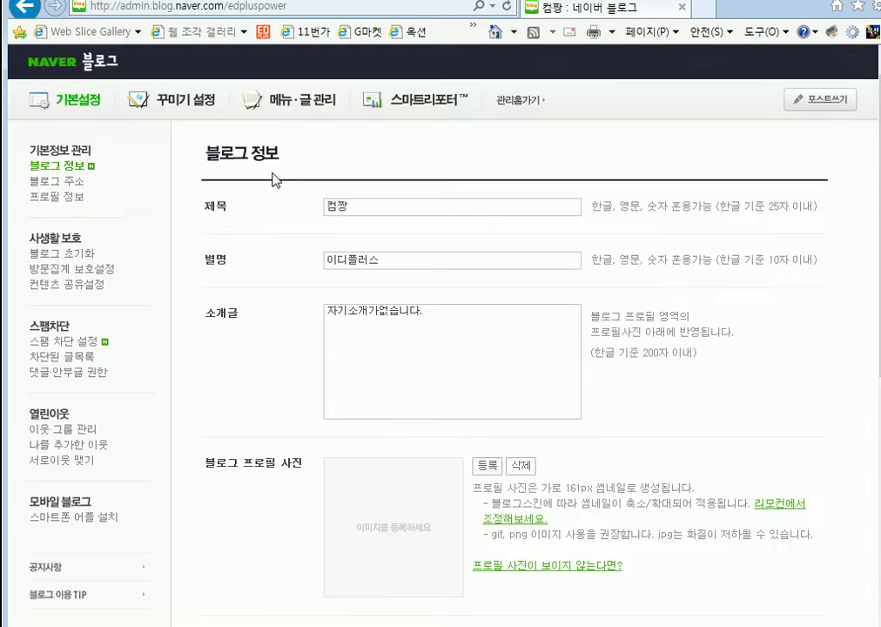
click(159, 105)
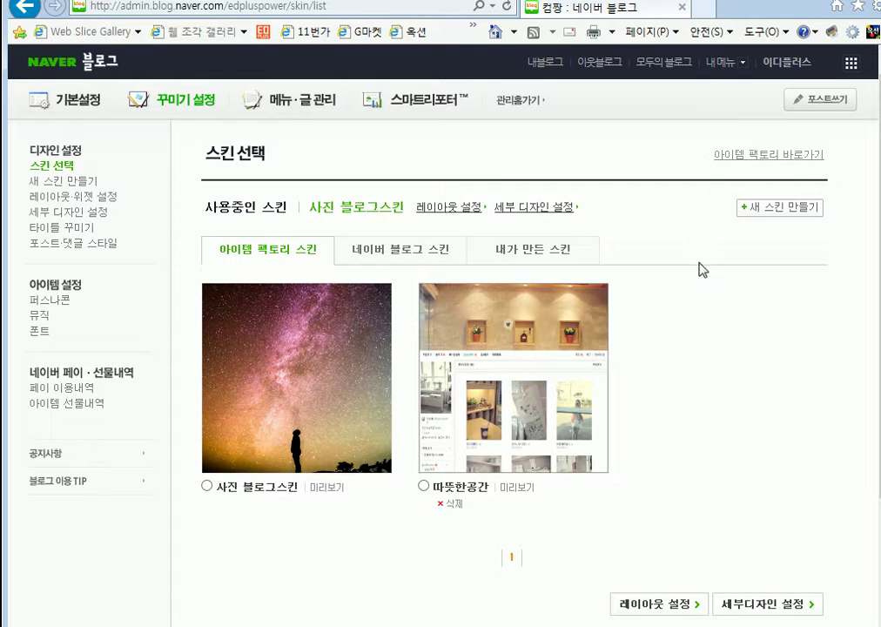
click(728, 67)
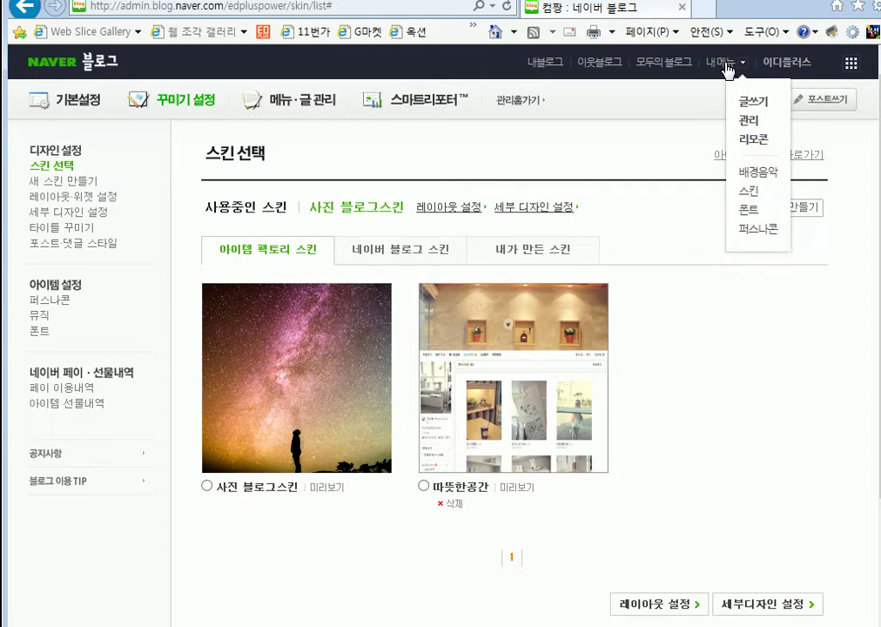
click(557, 280)
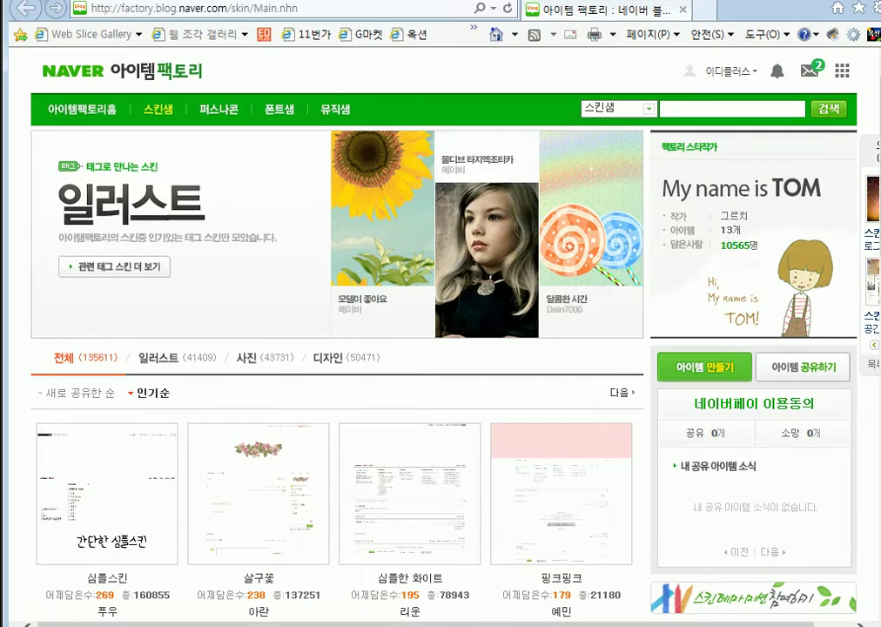
Step: Collect the 별이 빛나는 밤에 skin from the popular skins without applying it, and accept the offer to check it in the blog
scroll(409, 299, down, 5)
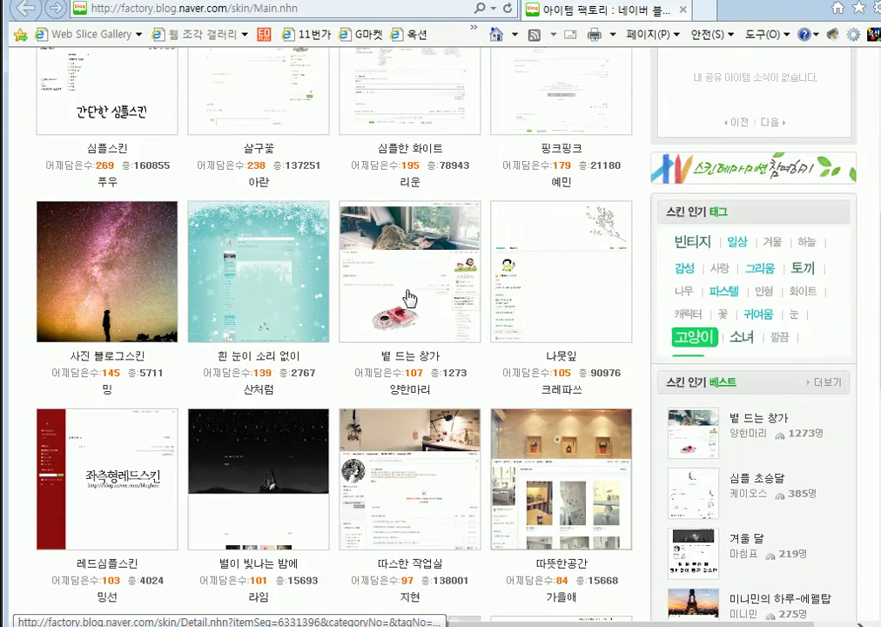
scroll(408, 298, down, 4)
scroll(409, 299, down, 2)
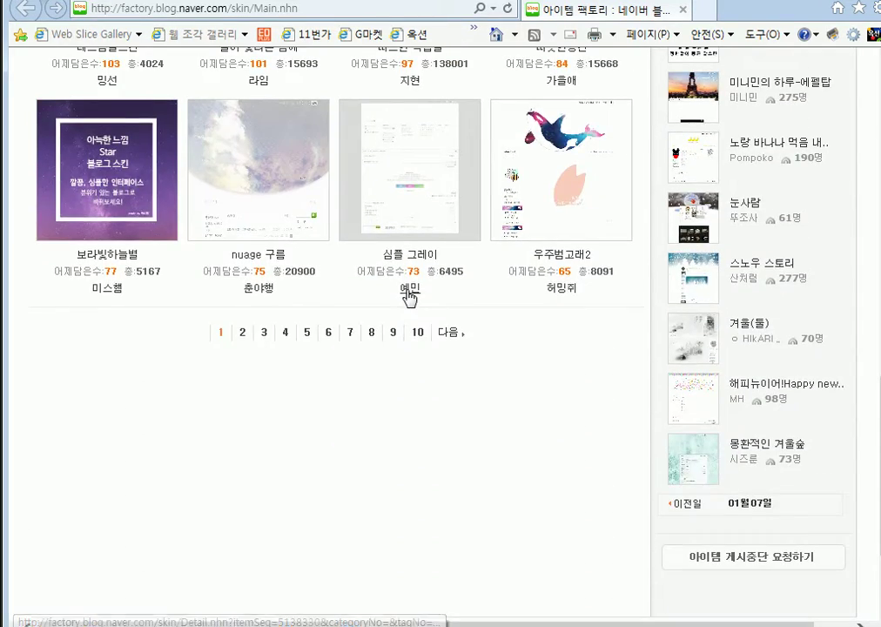
scroll(409, 299, up, 1)
scroll(408, 299, up, 2)
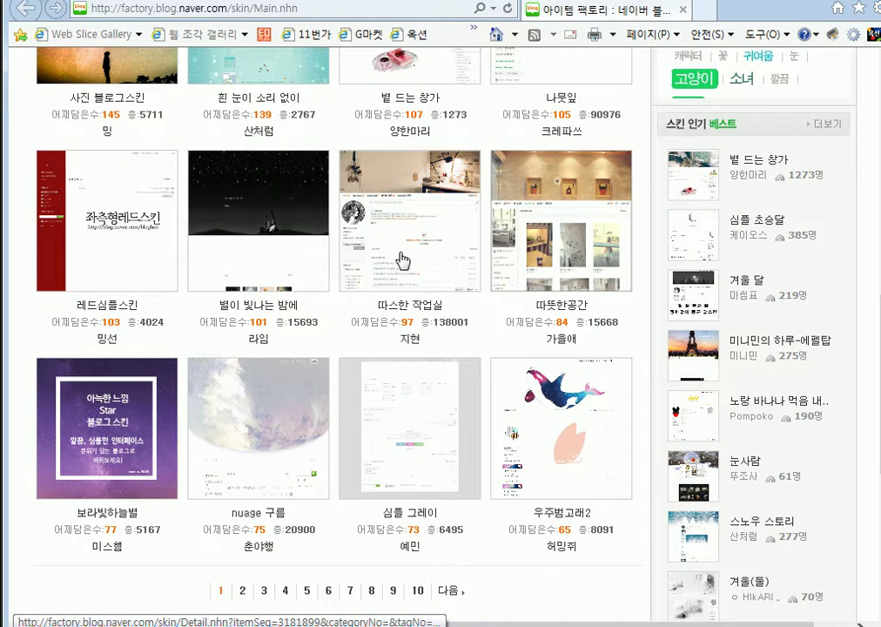
click(277, 261)
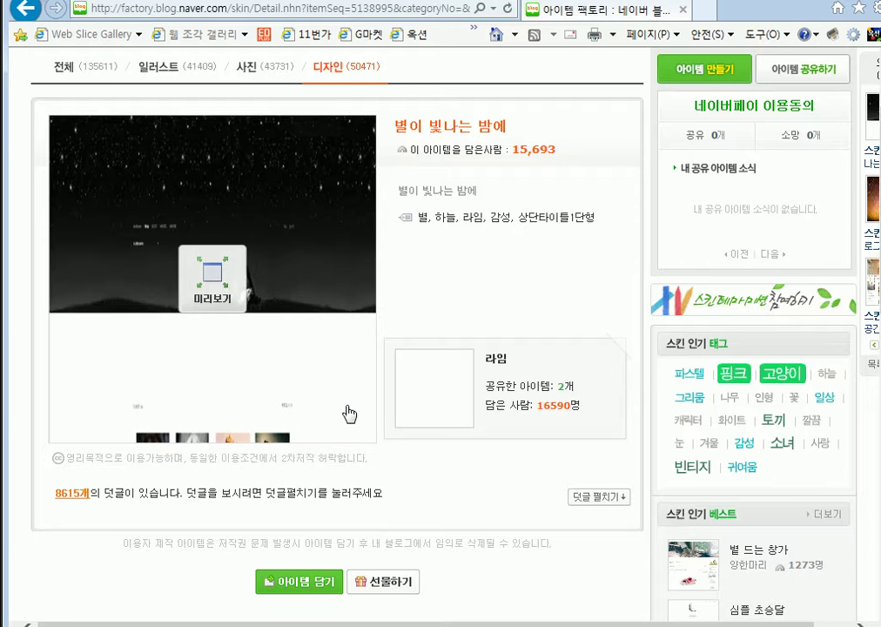
click(299, 585)
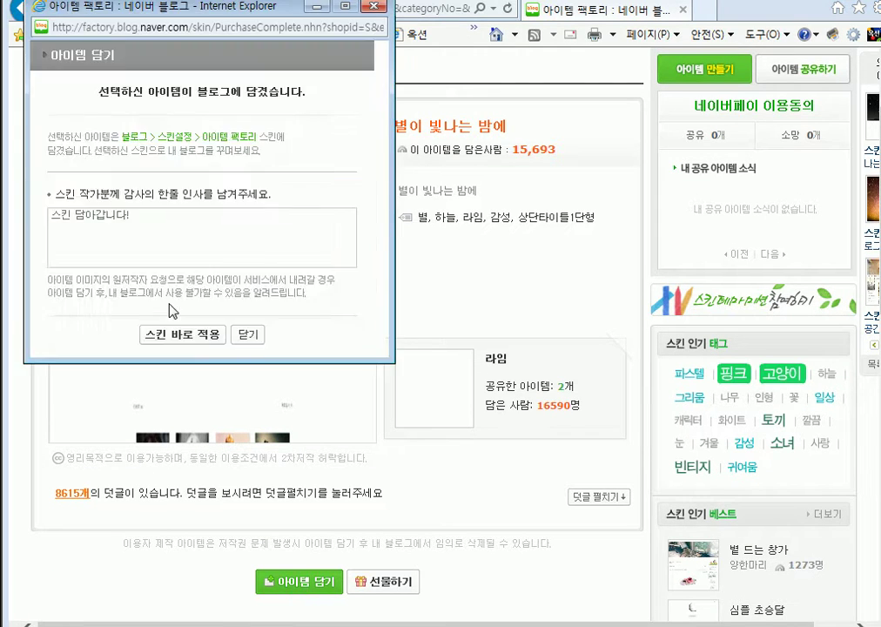
click(248, 335)
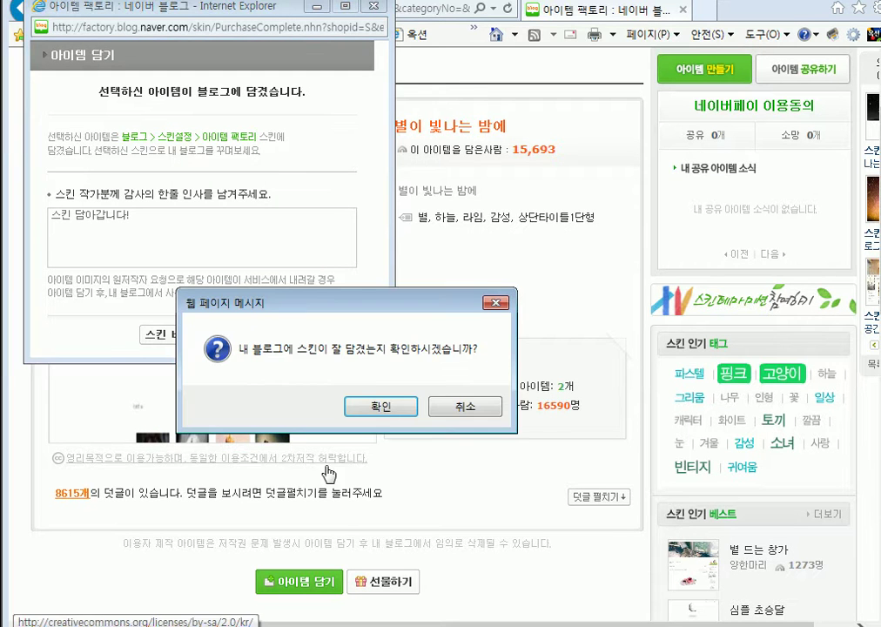
click(383, 408)
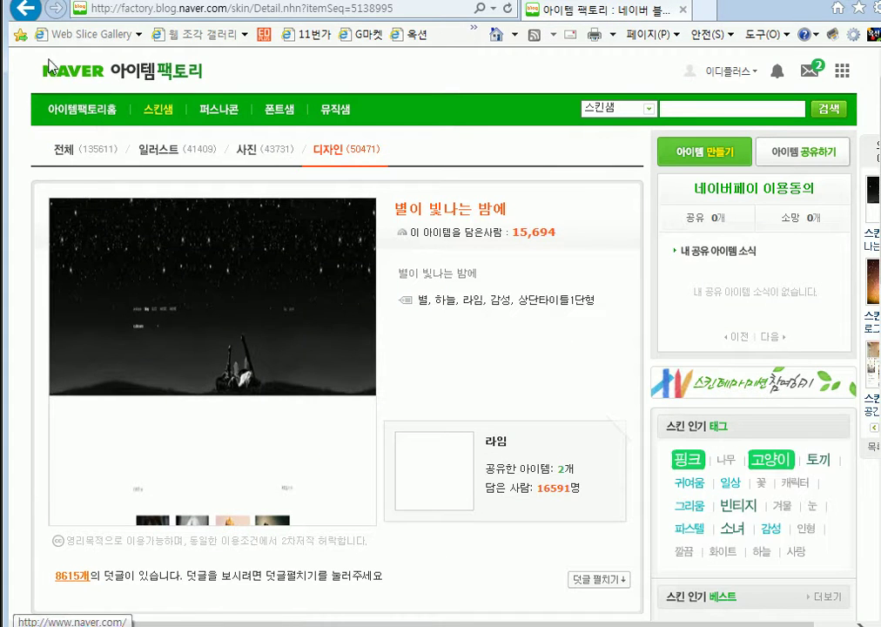
Step: Browse the second page of all skins in the 아이템팩토리 and open the 보들캣 샴둥이들 skin's detail page
click(24, 7)
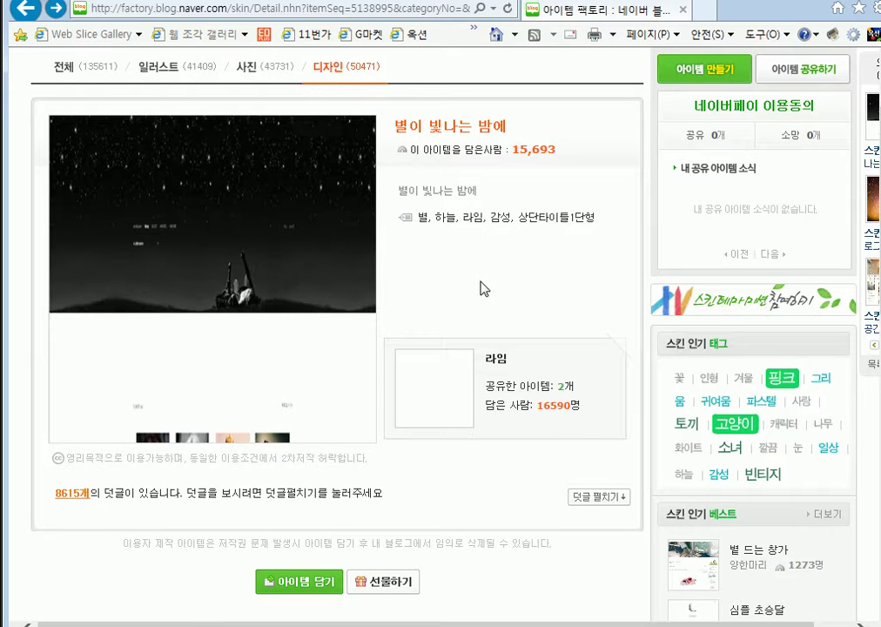
click(67, 73)
scroll(538, 299, down, 8)
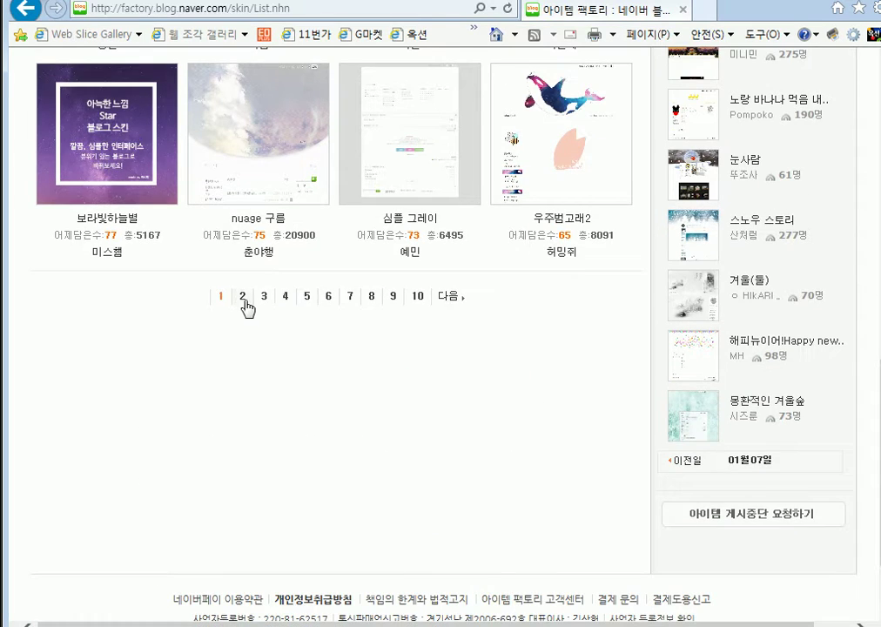
click(244, 297)
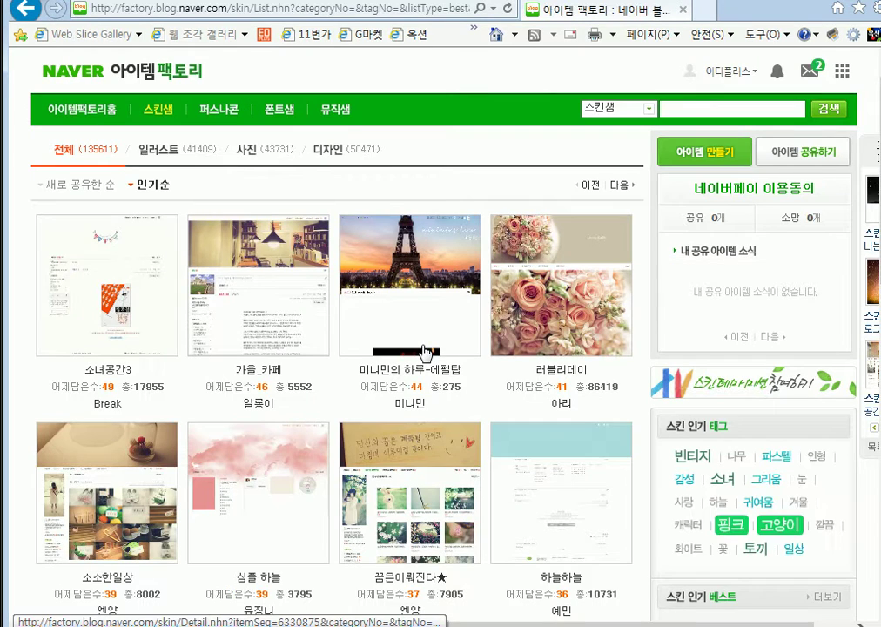
scroll(424, 351, down, 2)
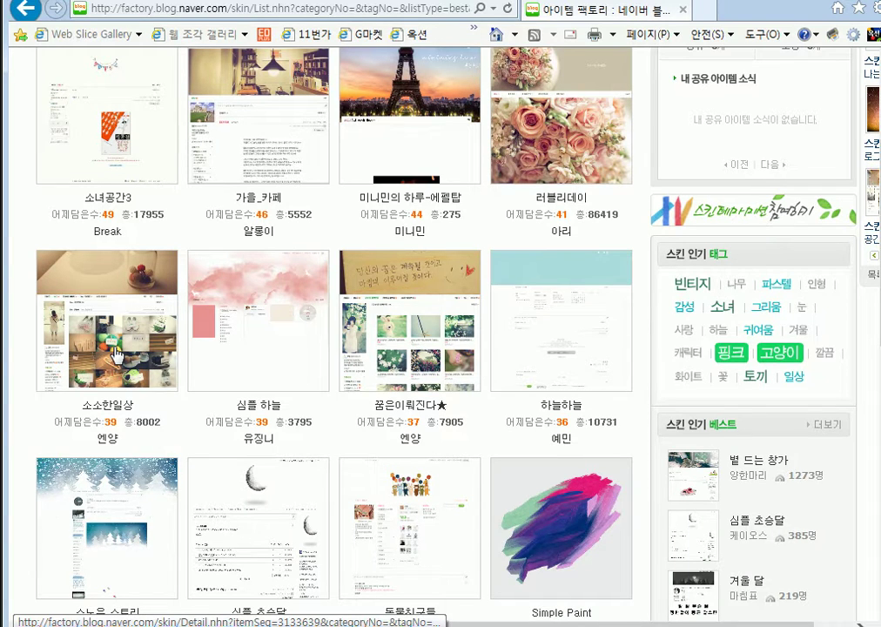
scroll(408, 351, up, 2)
scroll(407, 352, down, 6)
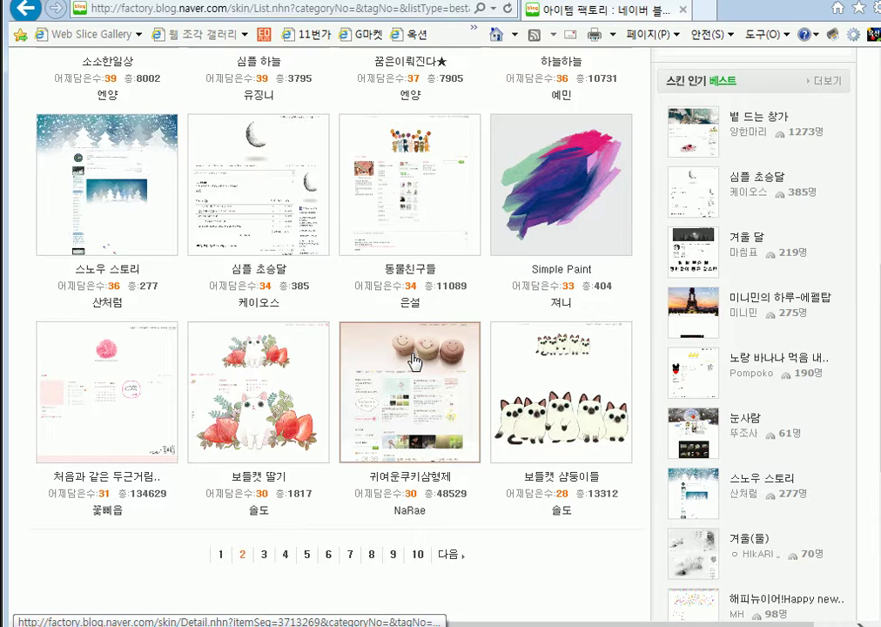
click(563, 427)
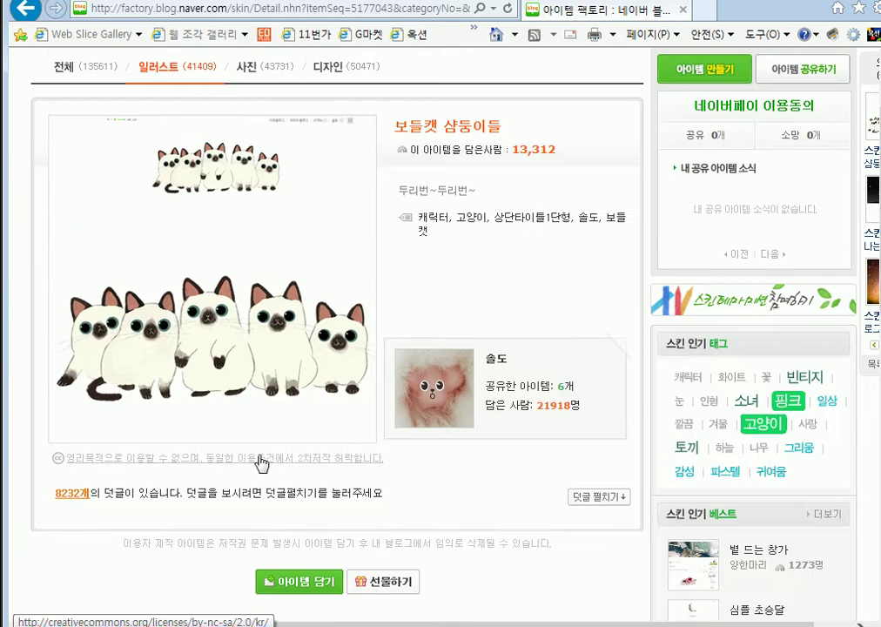
Step: Collect the 보들캣 샴둥이들 skin without applying it and go to the blog's 스킨 선택 settings to check it
scroll(261, 462, down, 1)
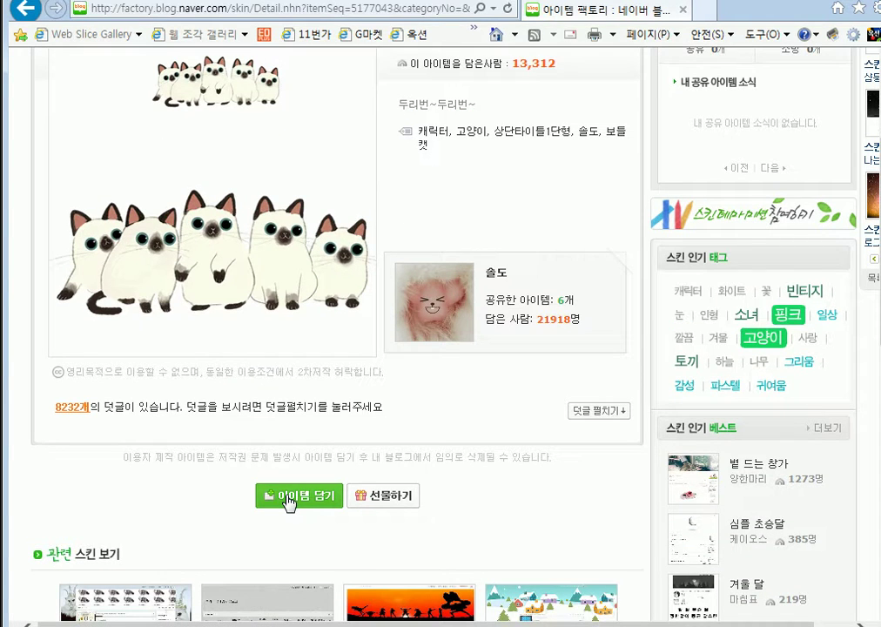
click(288, 498)
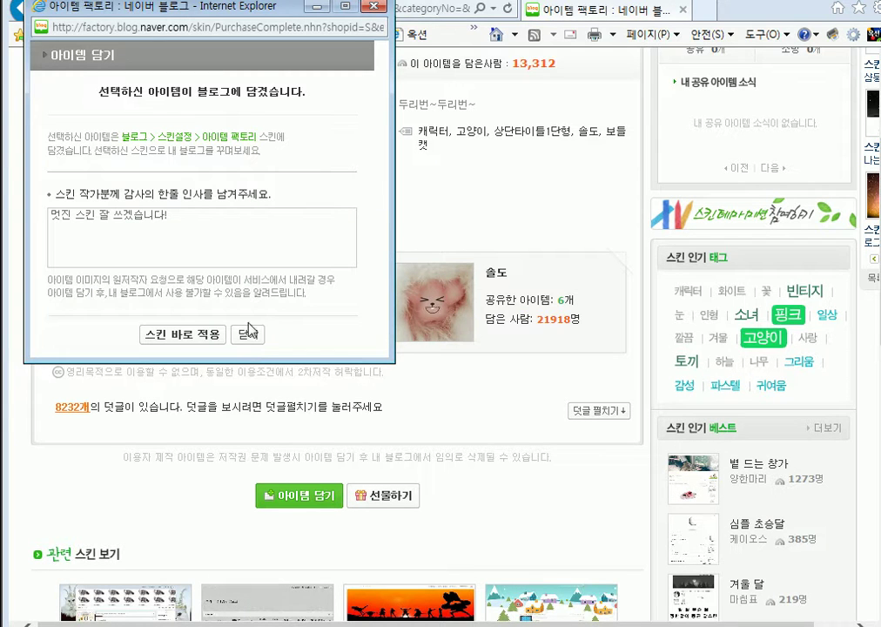
click(248, 337)
click(377, 405)
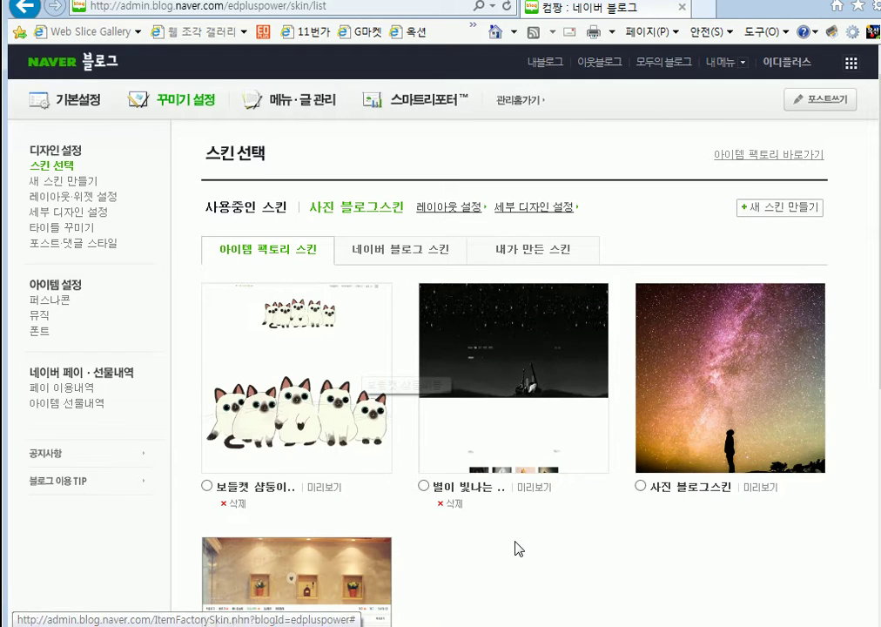
Step: Preview the collected 보들캣 샴둥이들 skin on the blog, look over the whole page and close the preview
scroll(518, 570, down, 3)
scroll(518, 569, up, 1)
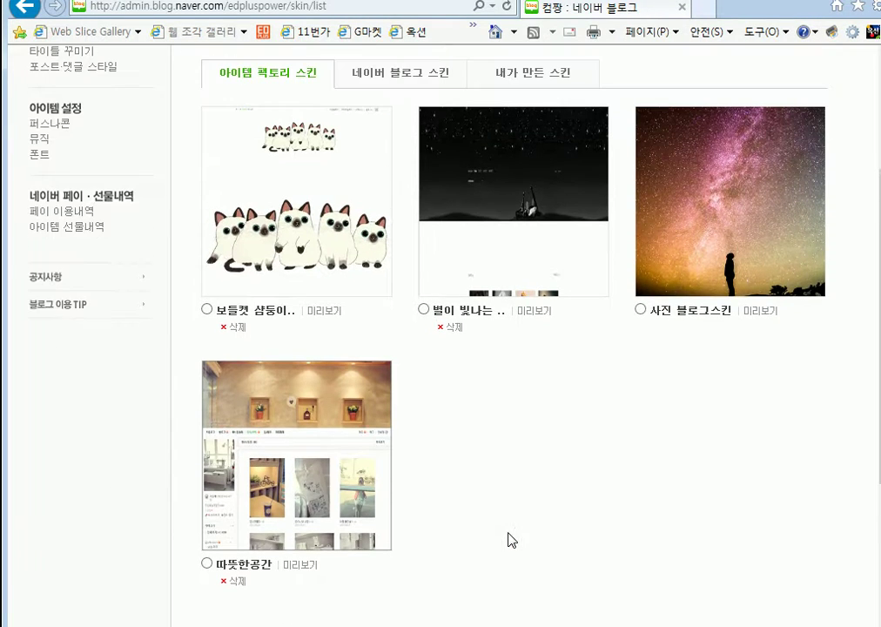
click(329, 316)
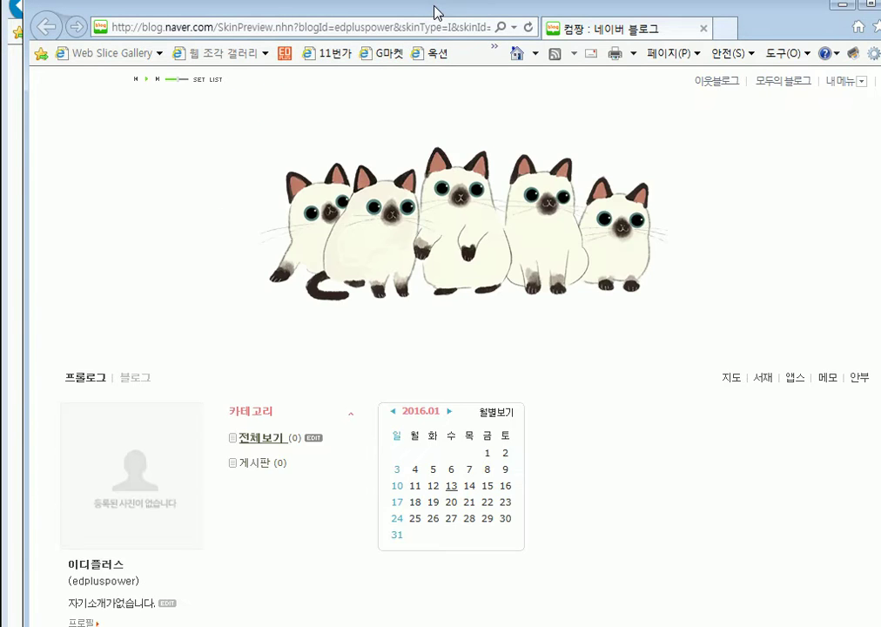
scroll(527, 314, down, 5)
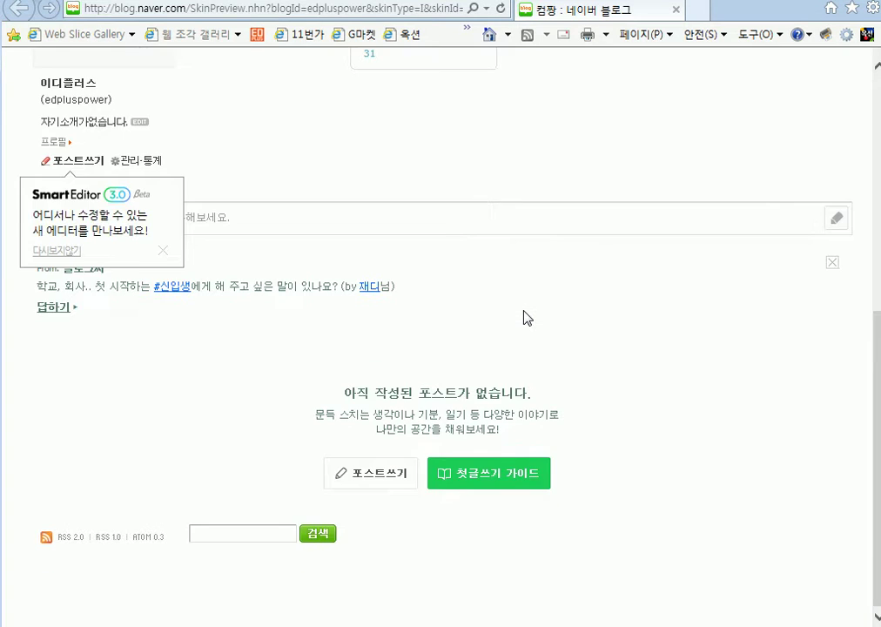
scroll(524, 315, up, 10)
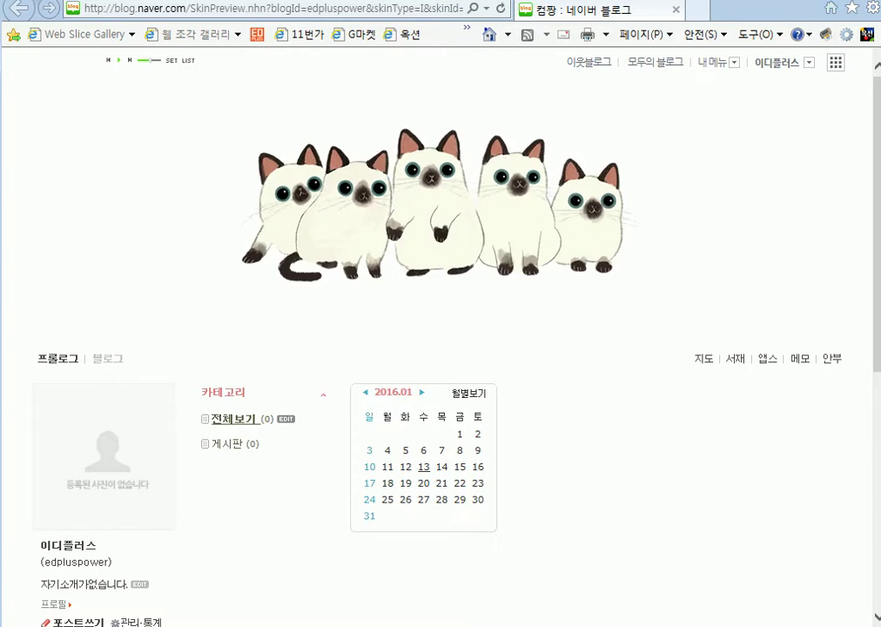
key(alt+F4)
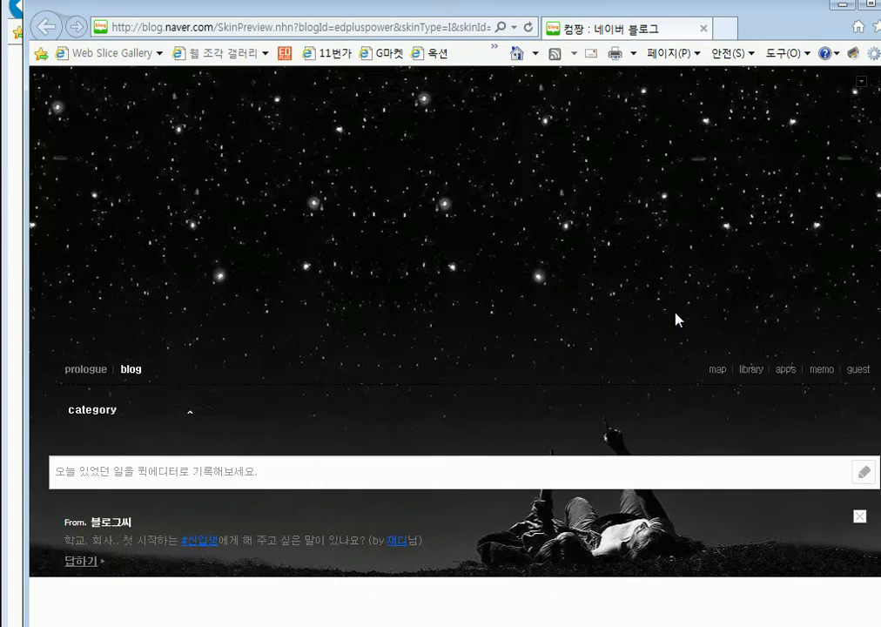
Step: Look over the preview of the 별이 빛나는 밤에 skin and close it
scroll(677, 318, down, 3)
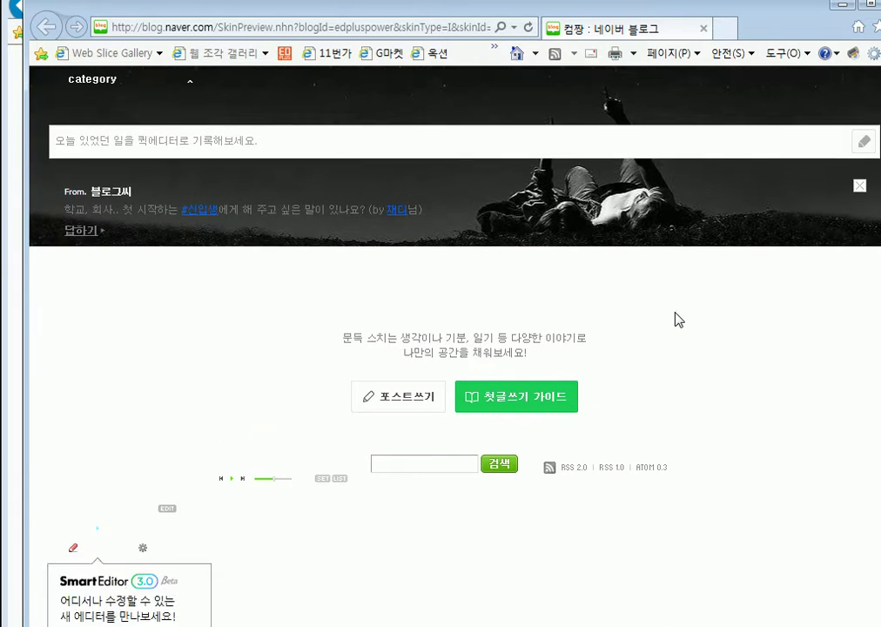
scroll(677, 318, up, 4)
click(880, 4)
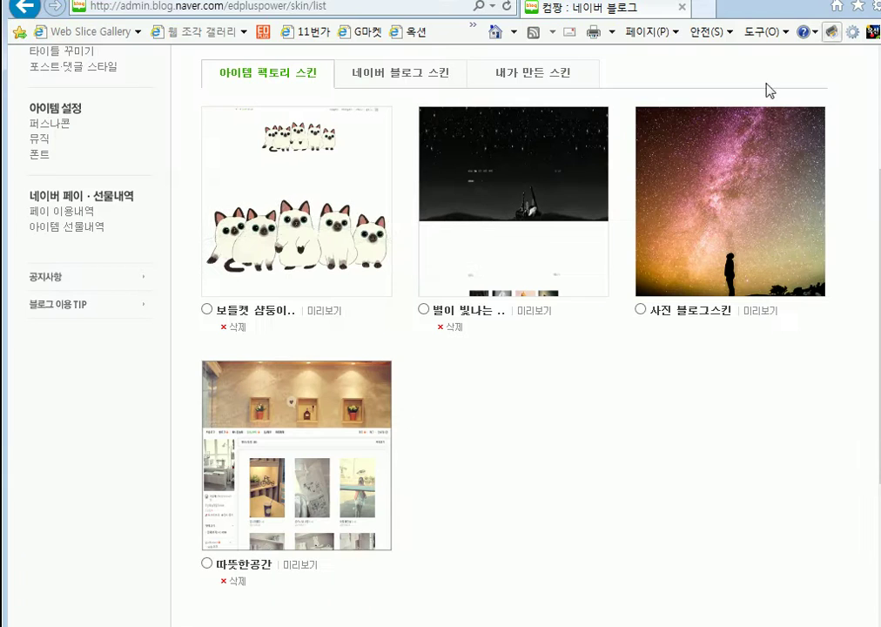
Step: Apply the collected 따뜻한공간 skin to the blog with 스킨 적용, confirm it and look over the blog page
click(207, 563)
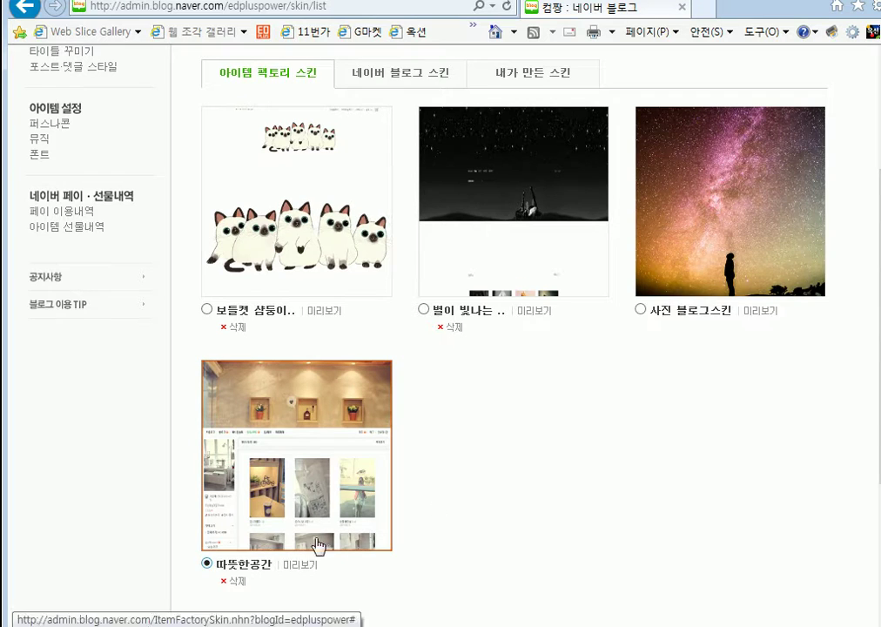
scroll(575, 470, down, 3)
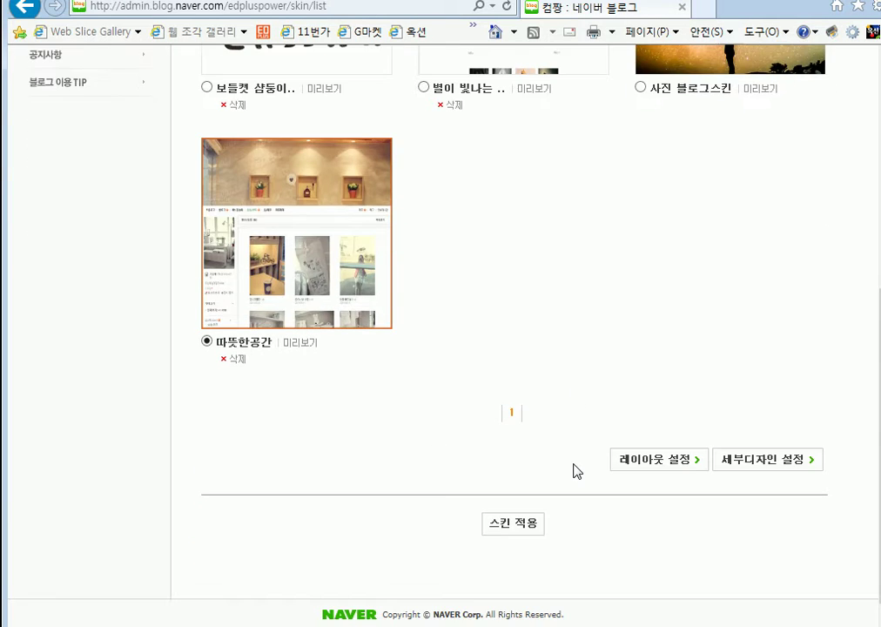
click(526, 529)
click(336, 411)
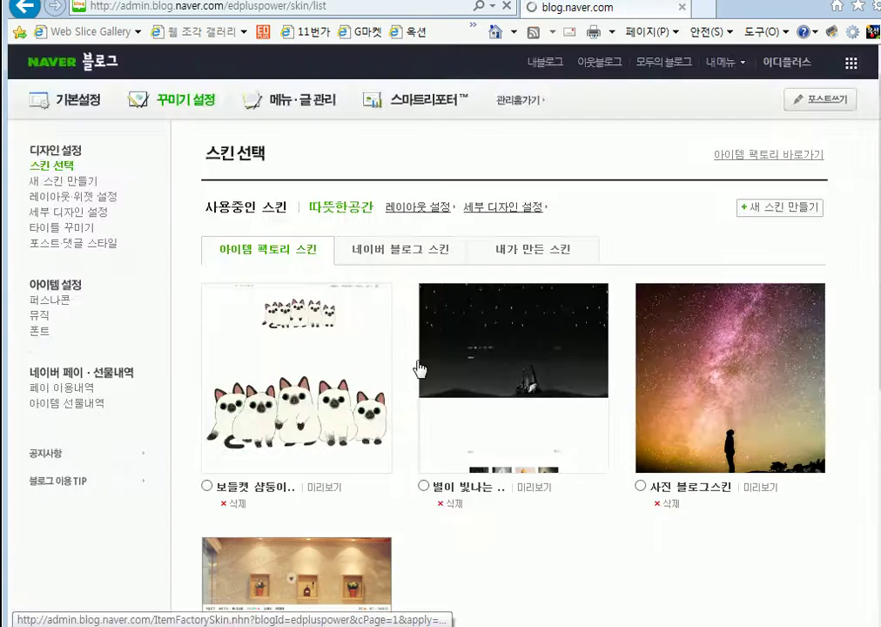
scroll(584, 295, down, 5)
scroll(583, 296, up, 5)
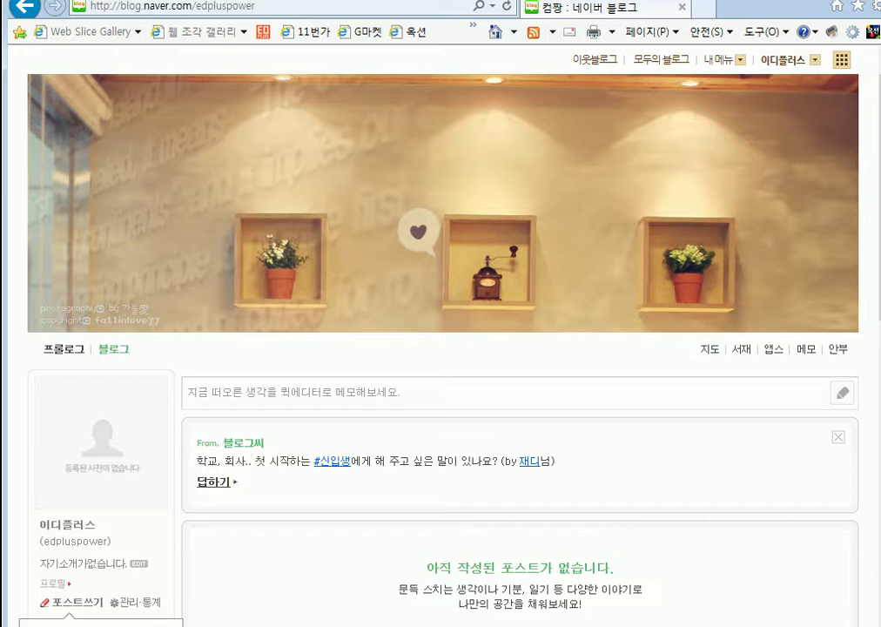
Step: Open 레이아웃·위젯 설정 in the blog's 꾸미기 설정 and look over the layout templates, block arrangement and menu options
click(721, 63)
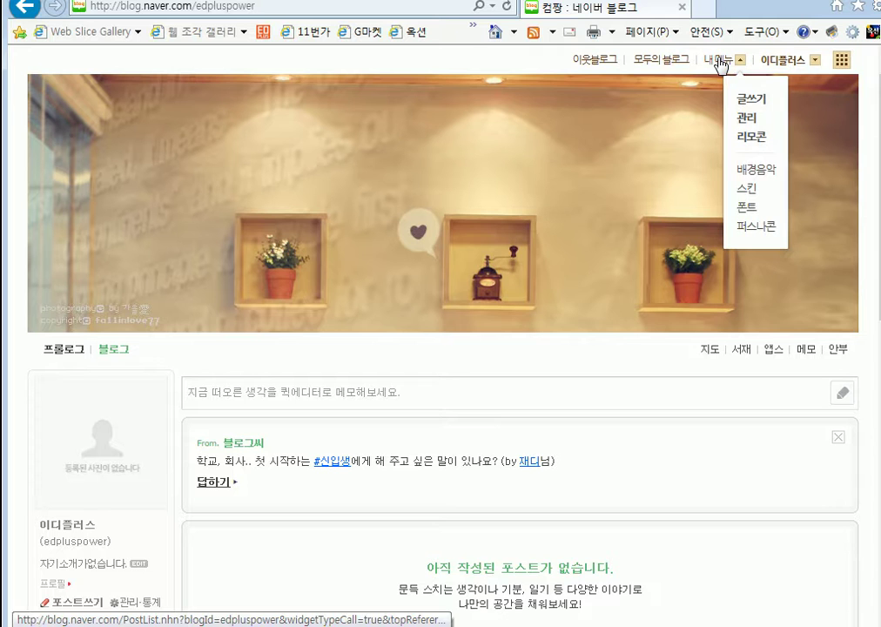
click(750, 120)
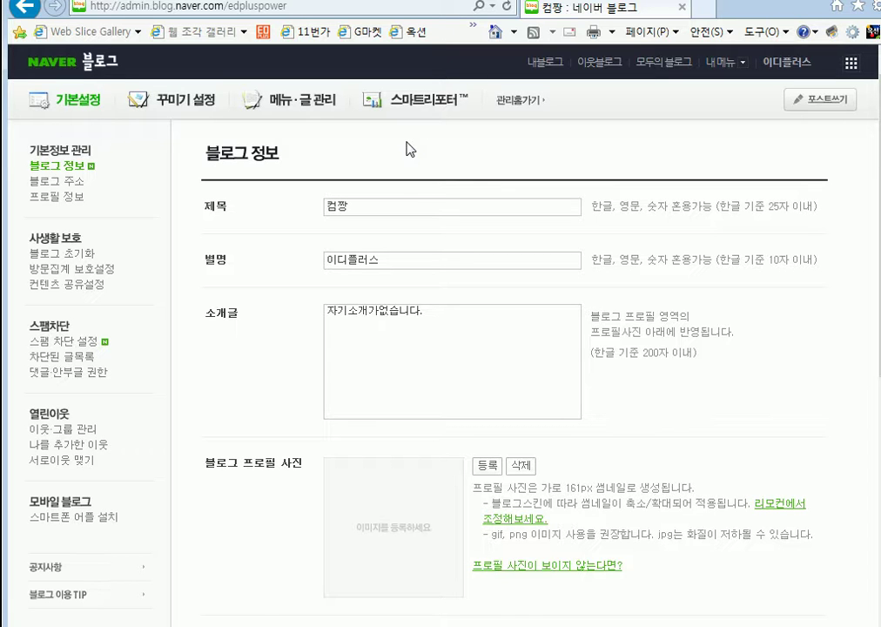
click(173, 94)
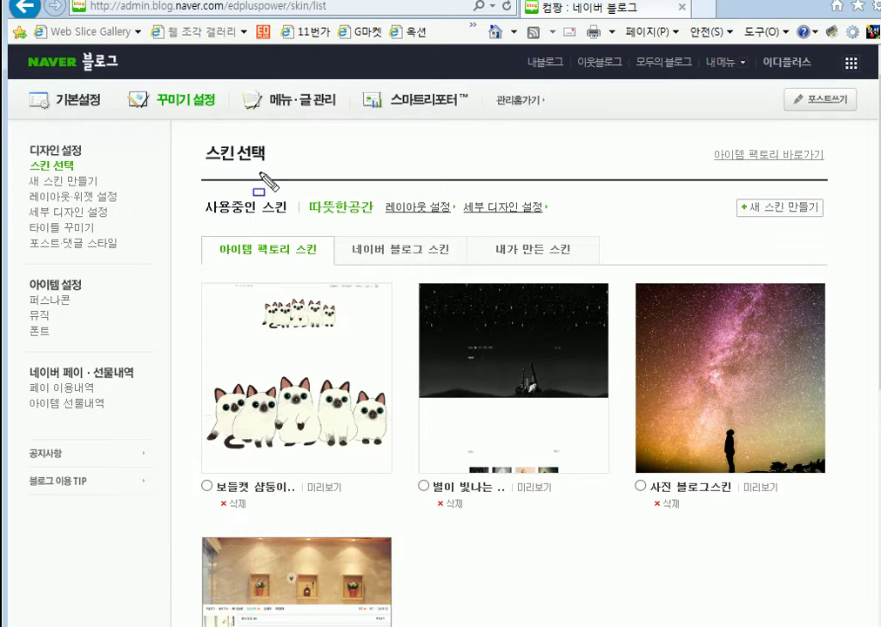
drag(20, 186, 125, 207)
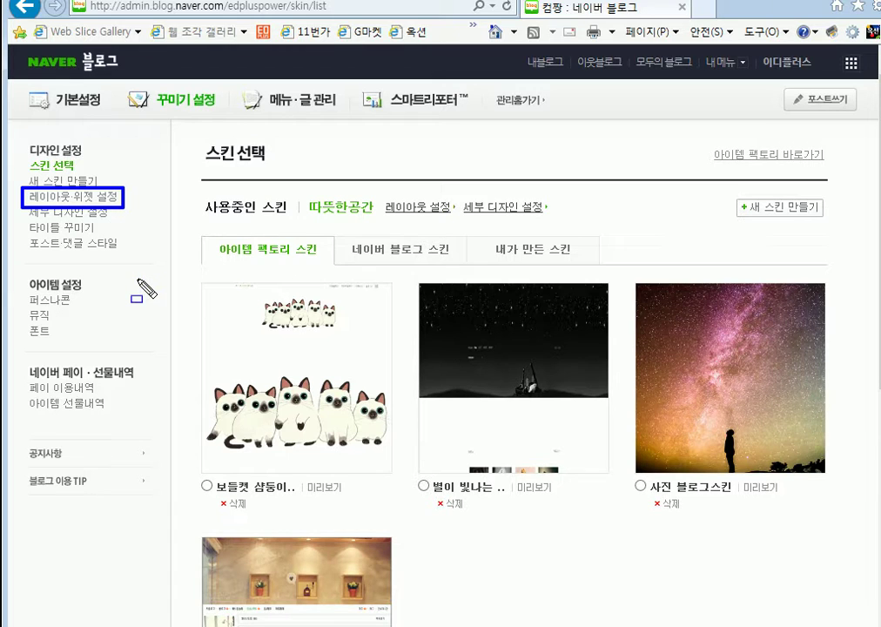
click(112, 198)
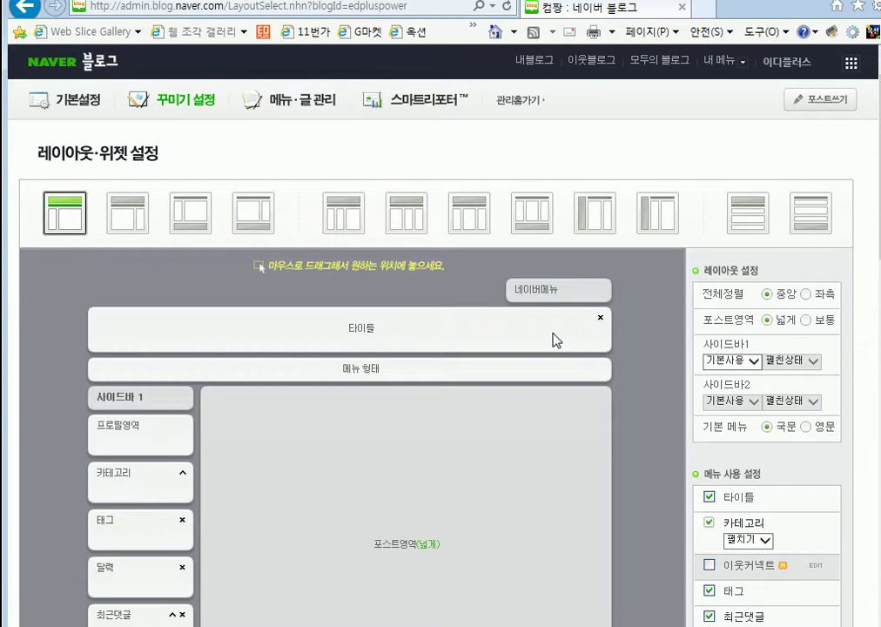
scroll(556, 340, down, 3)
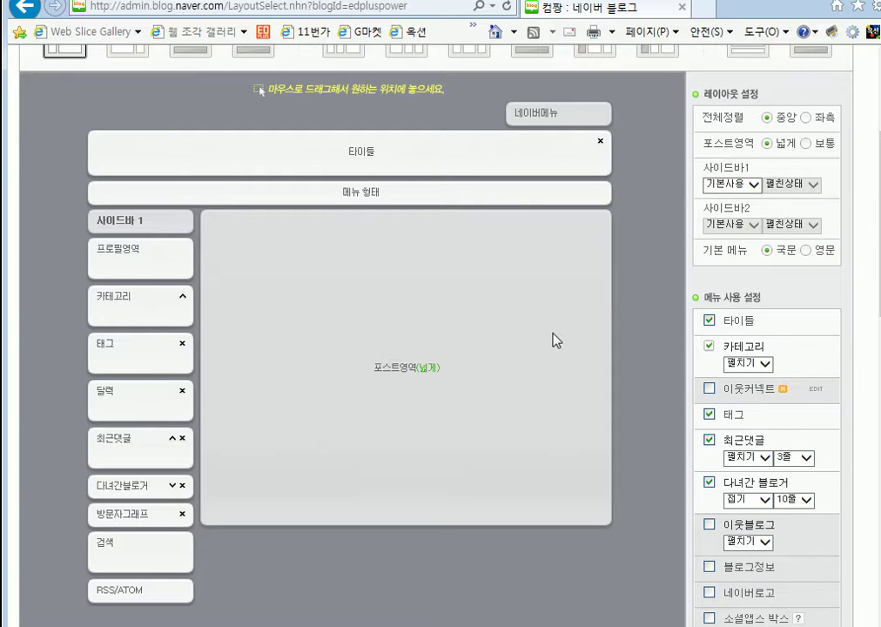
scroll(448, 336, up, 3)
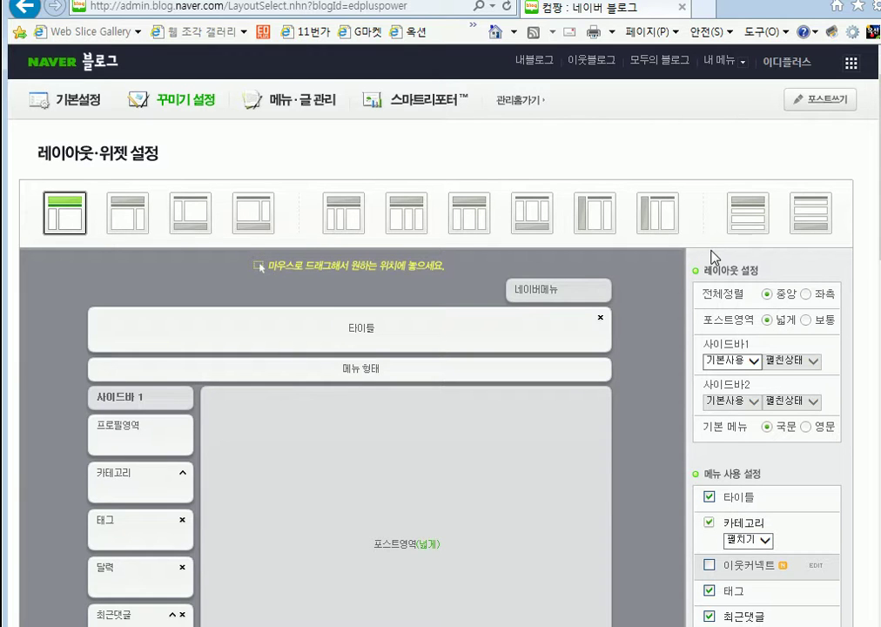
scroll(654, 356, down, 2)
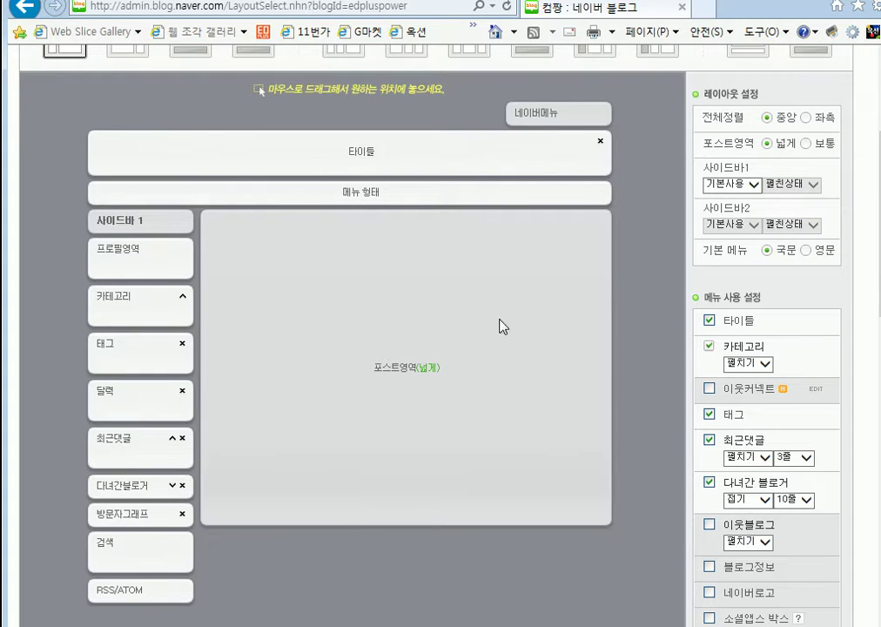
Step: Apply the 눈사람 skin from 네이버 블로그 스킨 to the blog and accept viewing it on the blog page
scroll(655, 417, down, 6)
scroll(655, 417, up, 8)
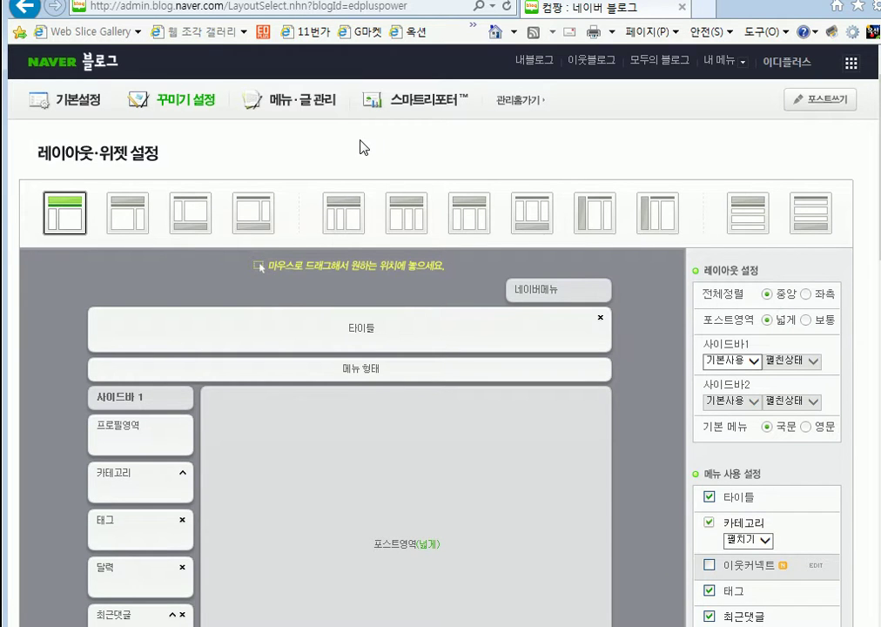
click(193, 101)
click(380, 263)
scroll(488, 383, down, 12)
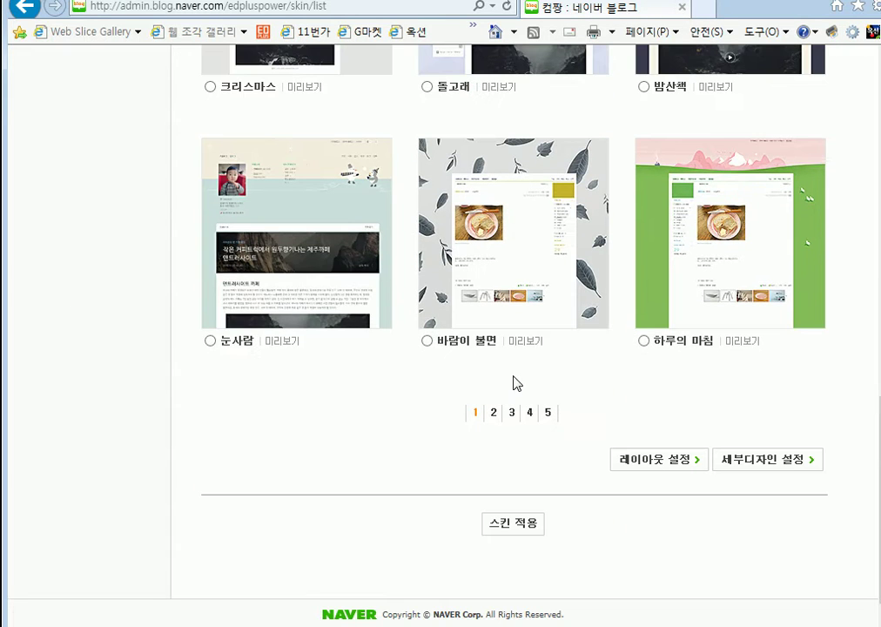
click(212, 342)
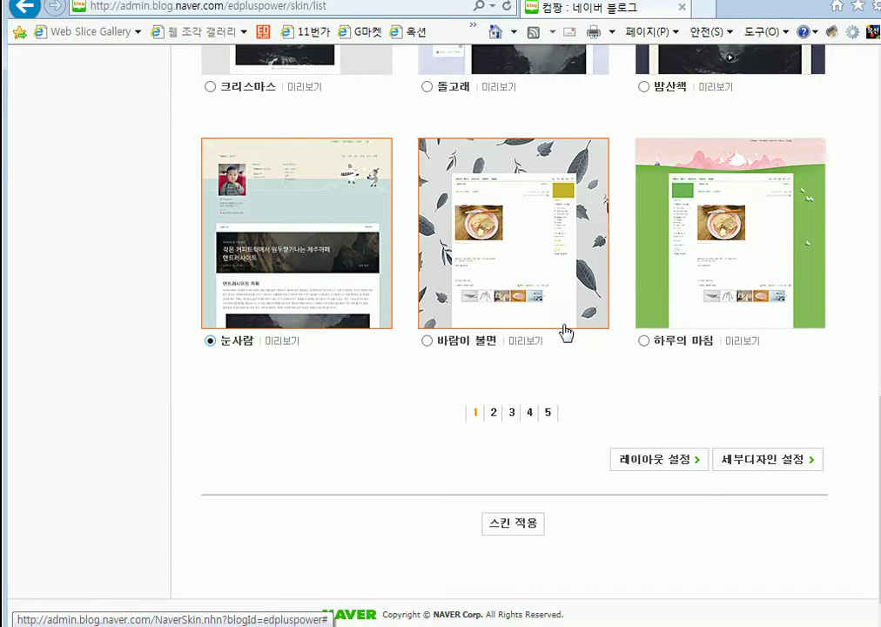
click(533, 533)
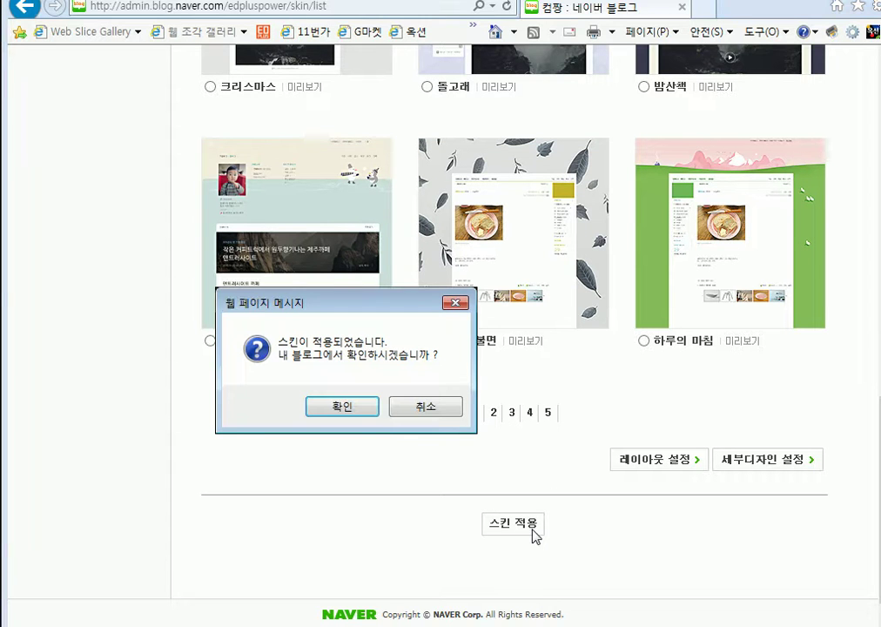
click(347, 405)
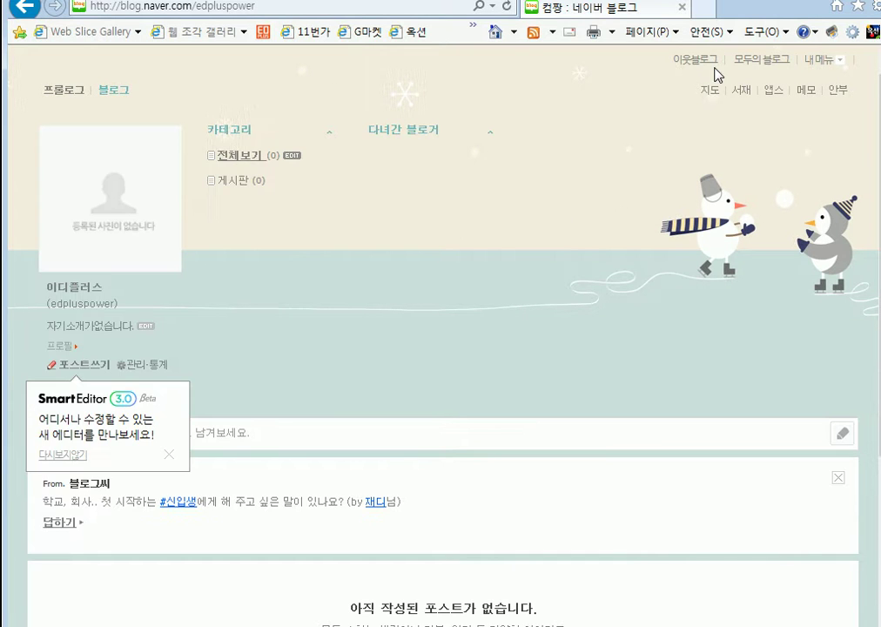
Step: Open 레이아웃·위젯 설정 in the blog's 꾸미기 설정 and examine the layout template and block arrangement of the 눈사람 skin
click(766, 60)
click(747, 116)
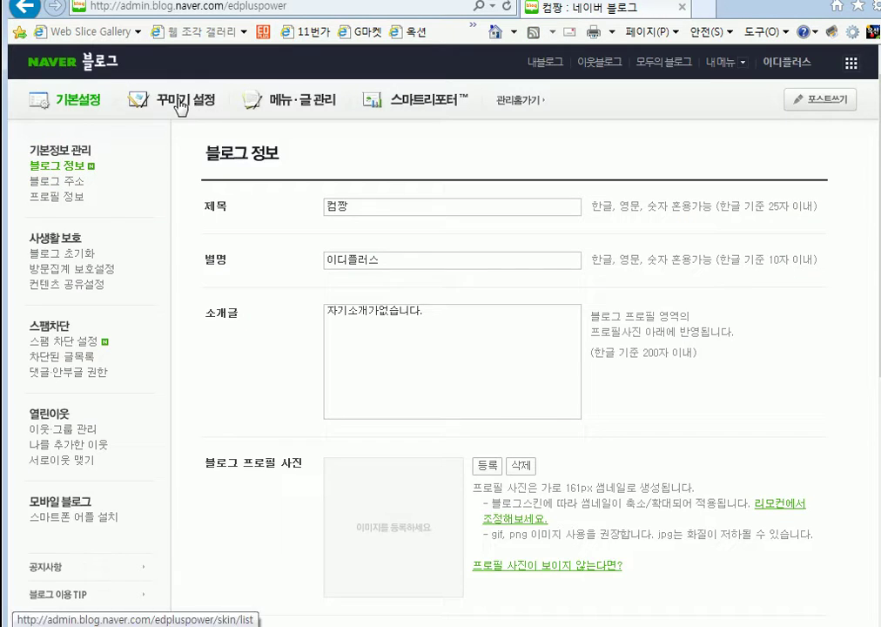
click(193, 99)
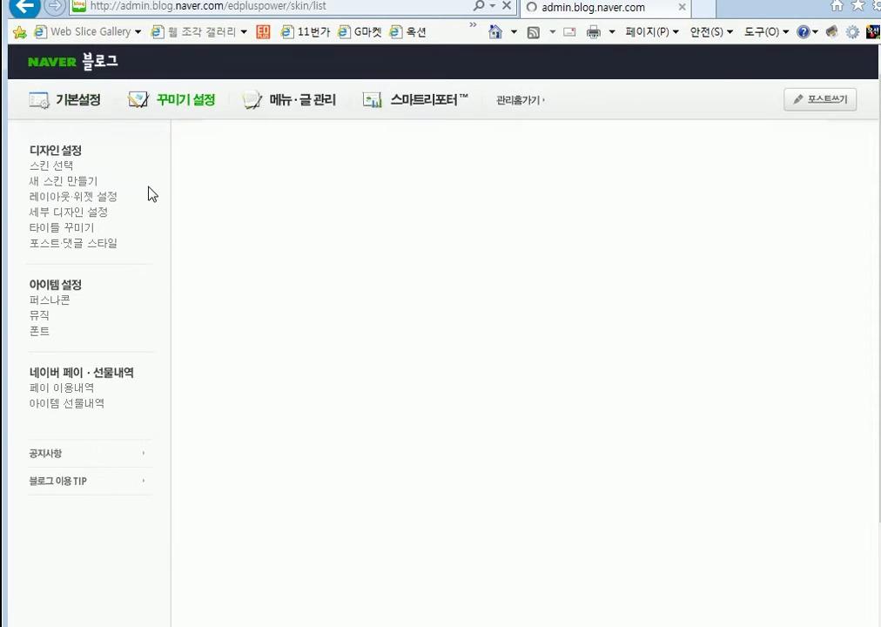
click(74, 196)
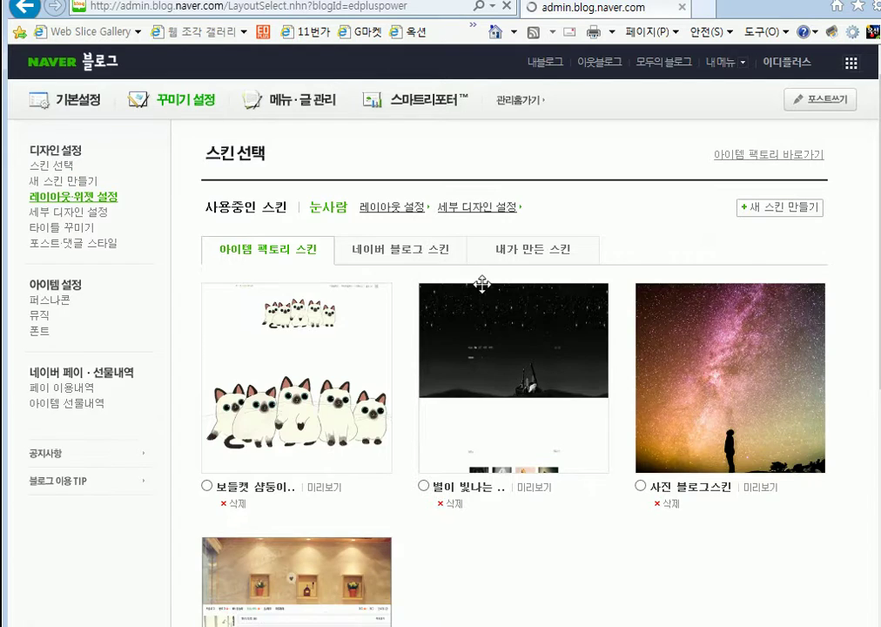
scroll(606, 415, down, 4)
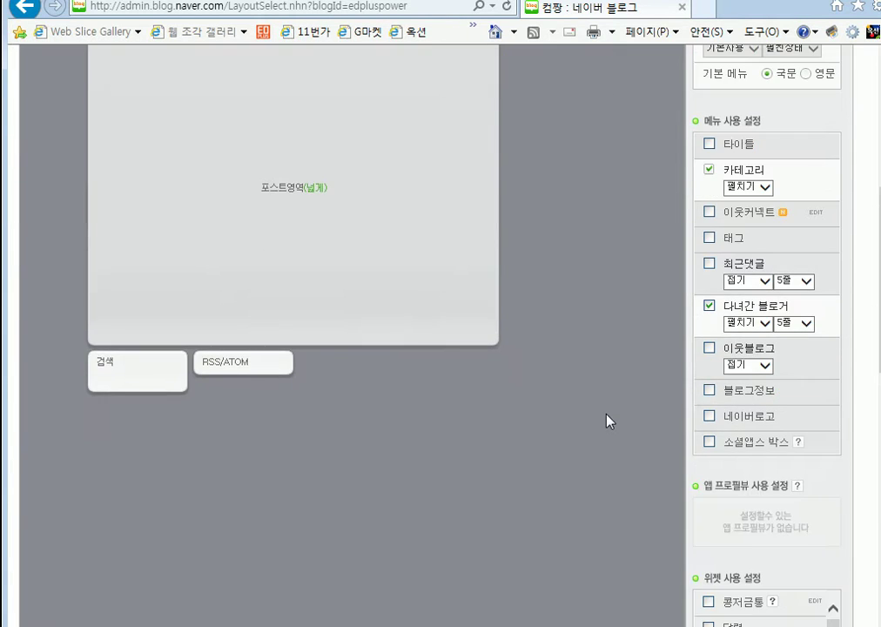
scroll(464, 374, up, 1)
scroll(271, 288, up, 2)
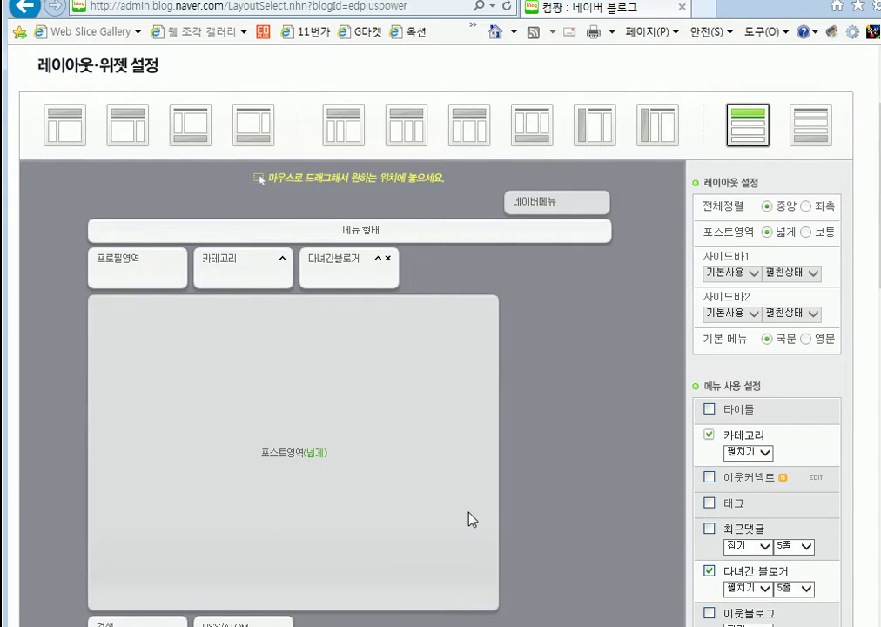
scroll(181, 564, down, 1)
scroll(568, 413, up, 2)
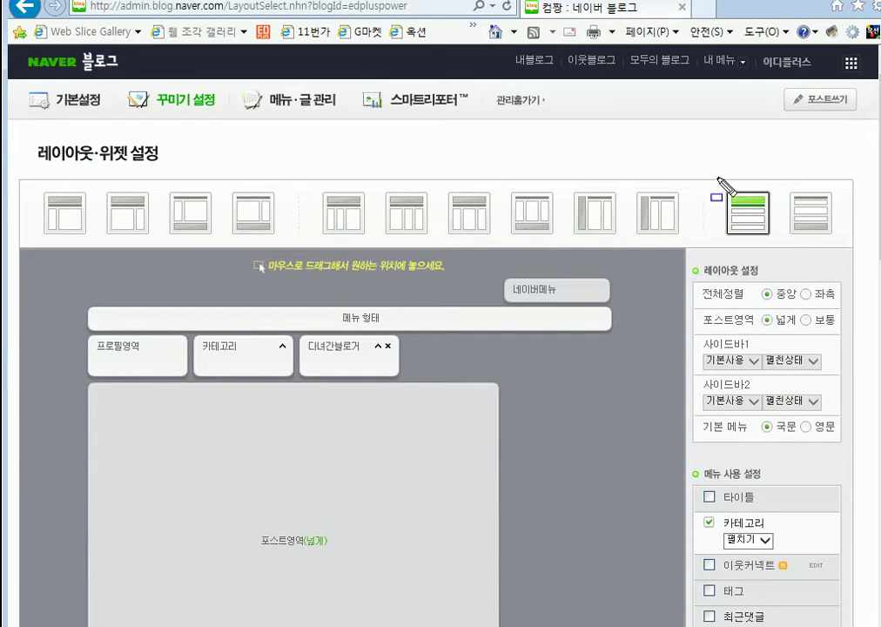
click(747, 213)
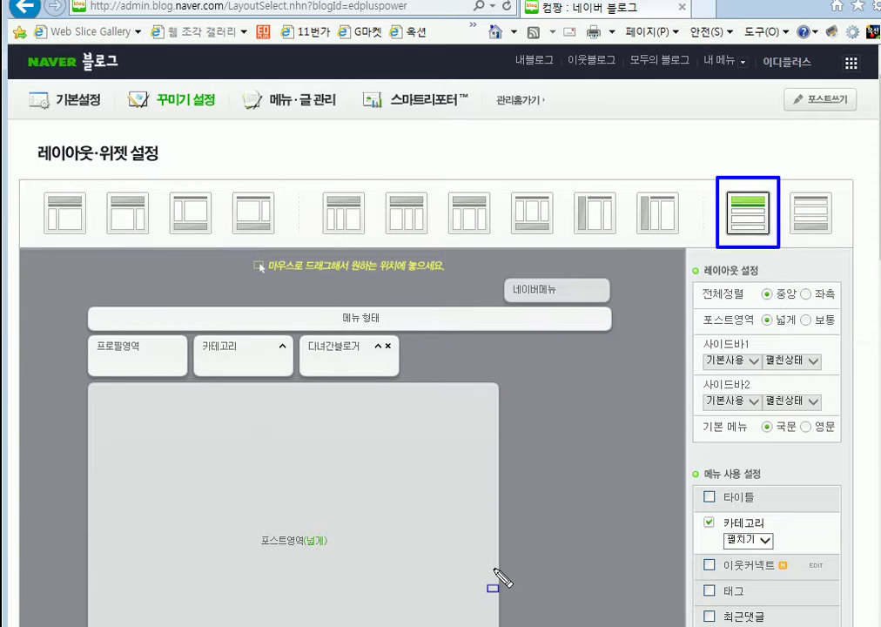
key(Escape)
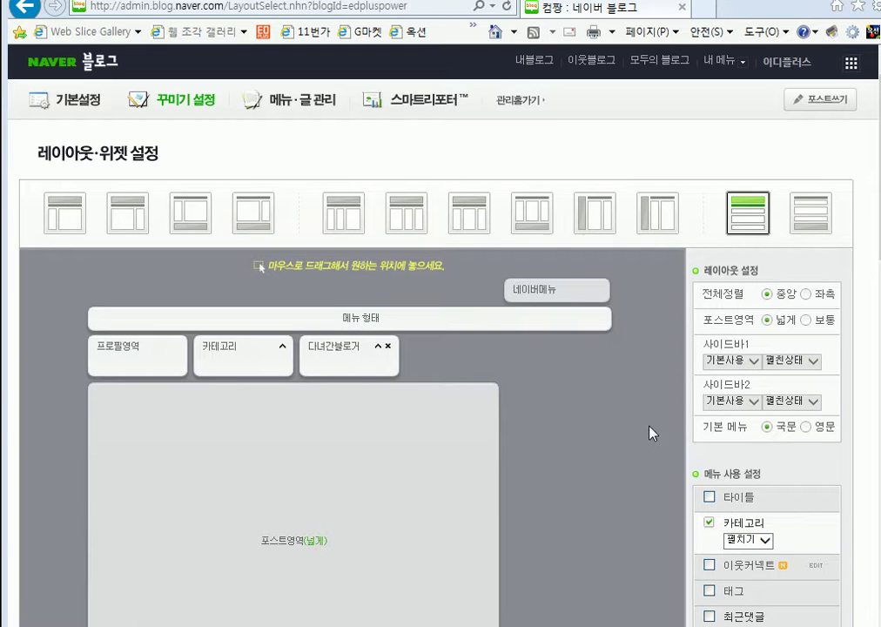
Step: Try the last single-column layout template and the three-column one with both sidebars to the right of the post area, confirming each change
click(808, 212)
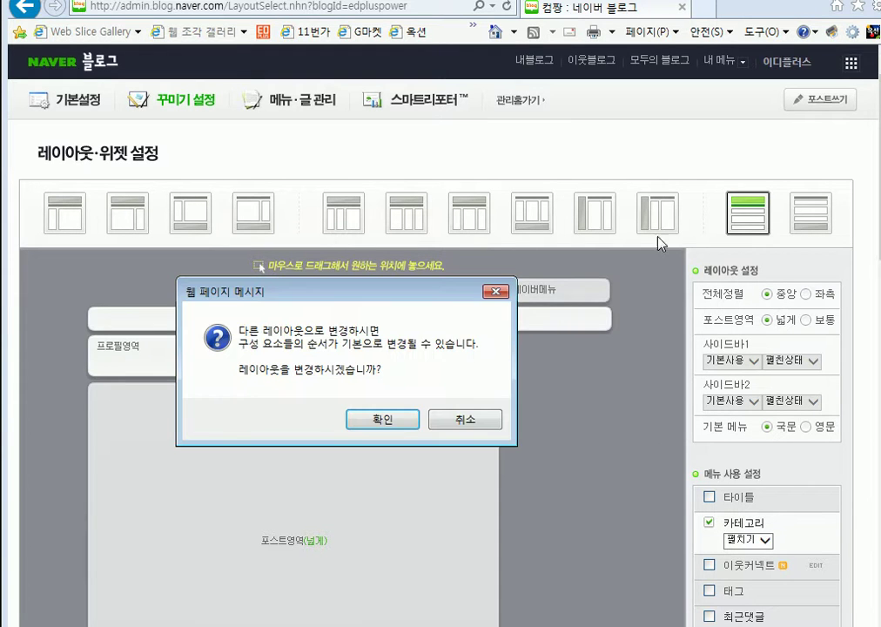
click(415, 419)
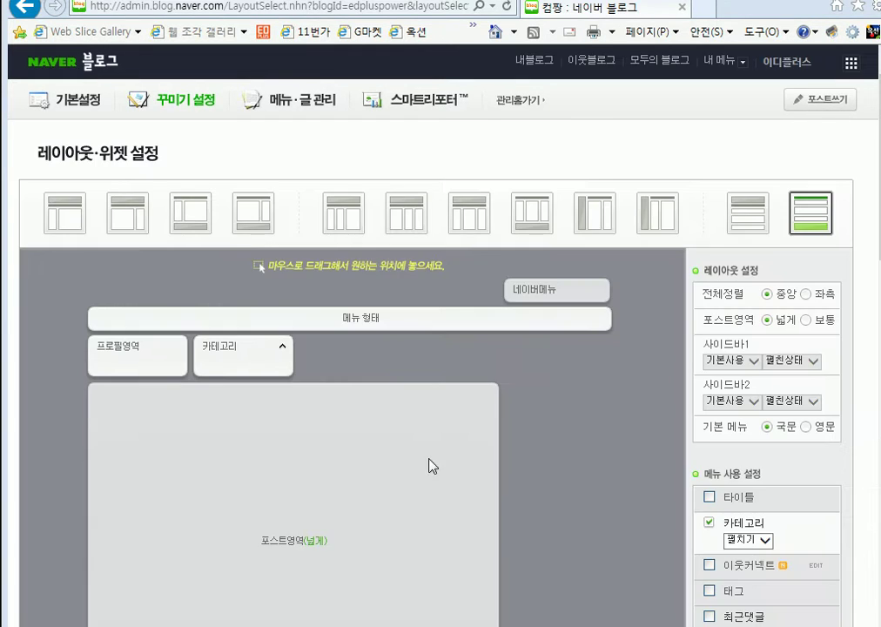
click(407, 212)
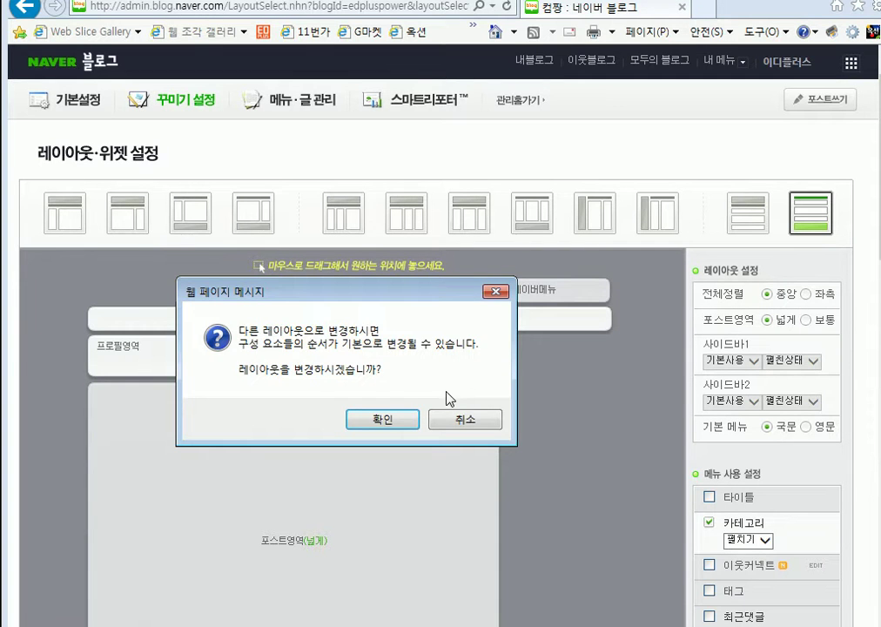
click(387, 417)
scroll(406, 439, down, 3)
scroll(407, 445, up, 3)
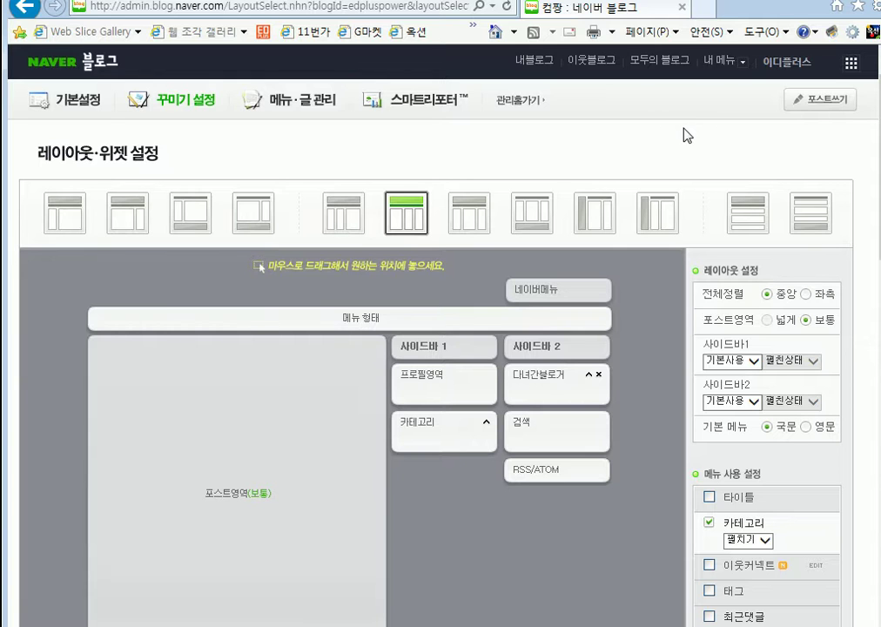
Step: Switch the layout back to the first single-column template, confirm the change and look over its block arrangement
click(747, 212)
click(407, 420)
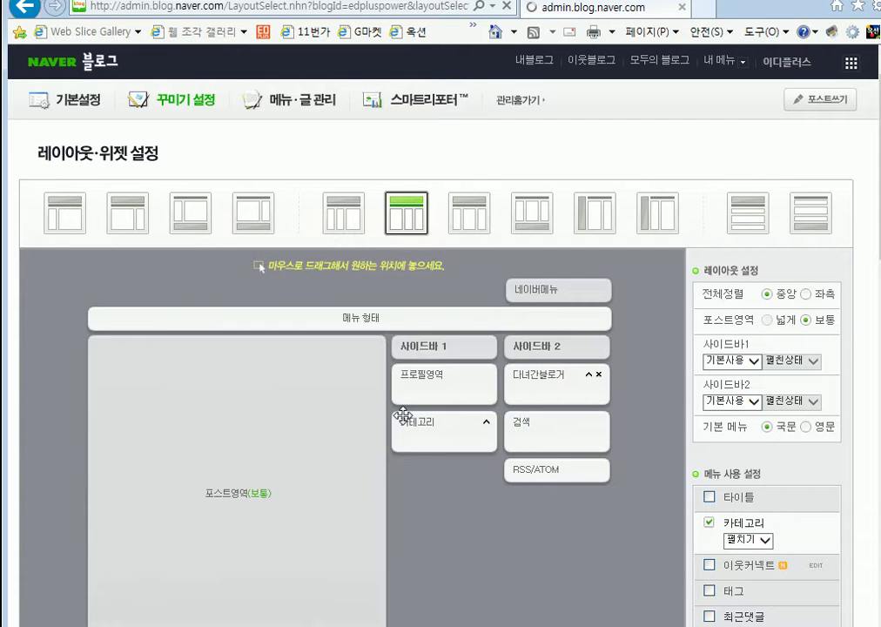
scroll(403, 416, down, 2)
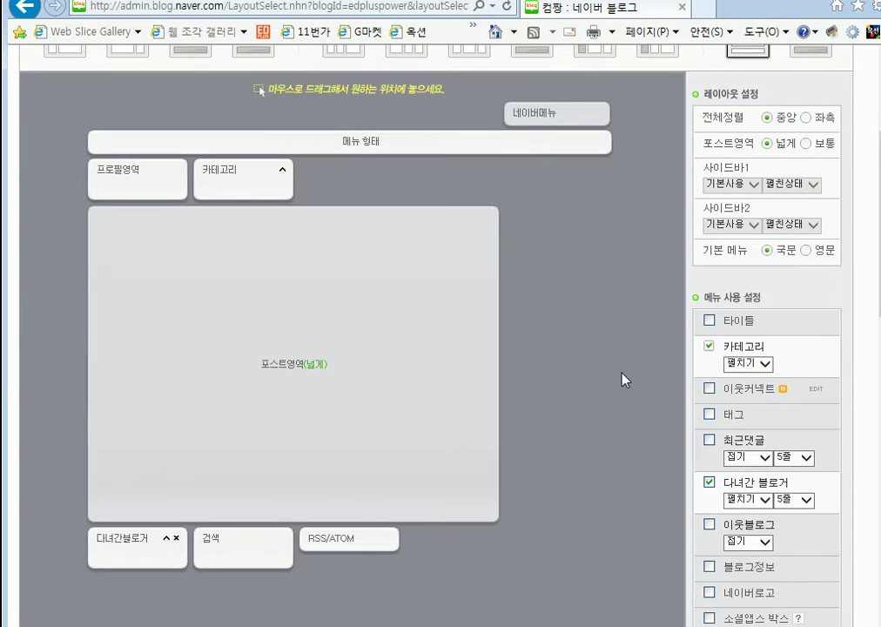
scroll(624, 377, down, 1)
scroll(625, 379, up, 3)
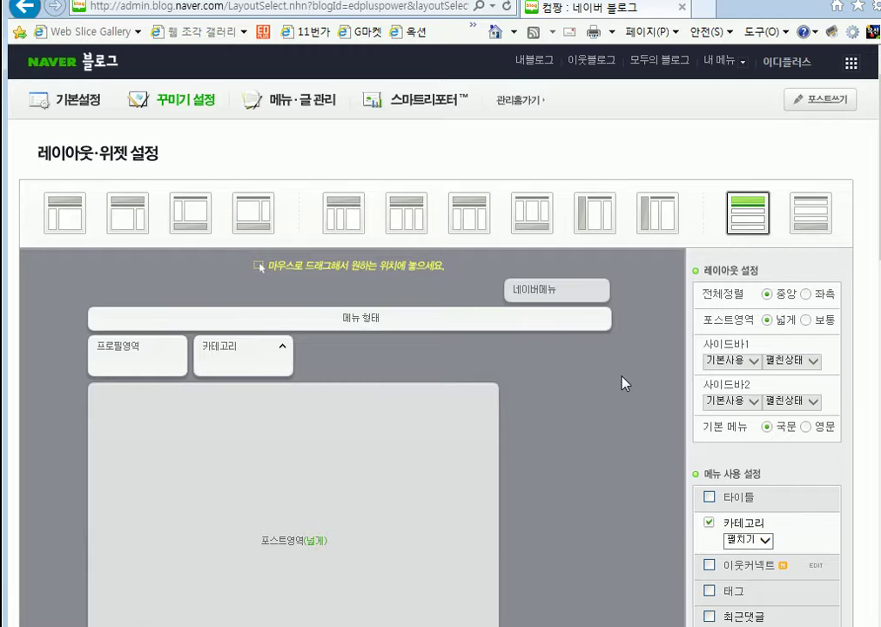
Step: Choose the three-column layout template with both sidebars to the left of the post area and apply it to the blog
click(353, 224)
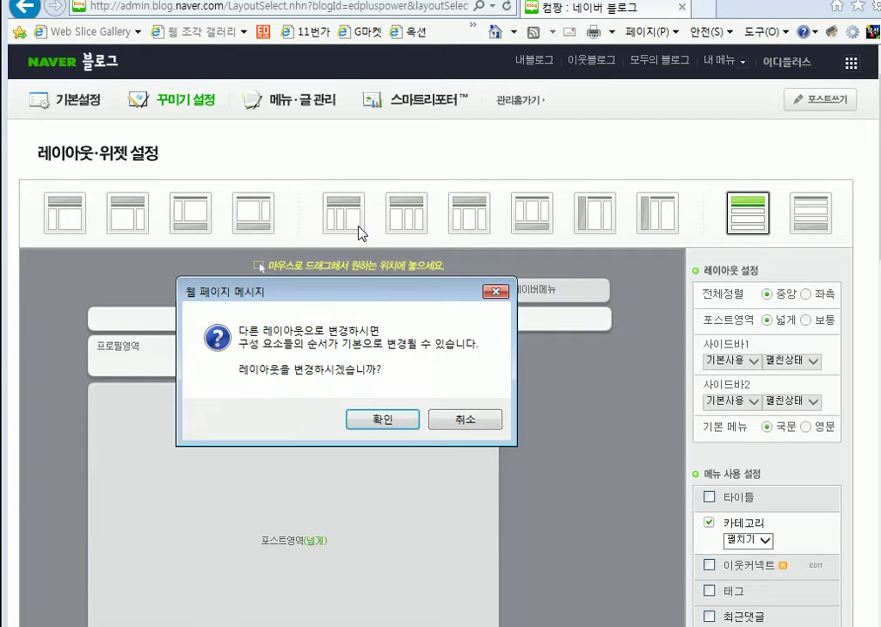
click(378, 419)
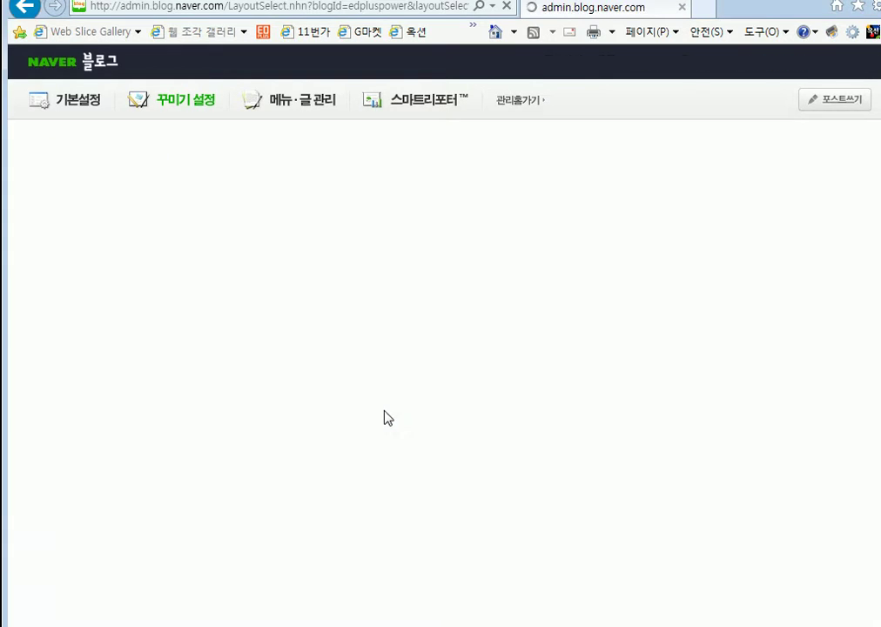
scroll(399, 290, down, 12)
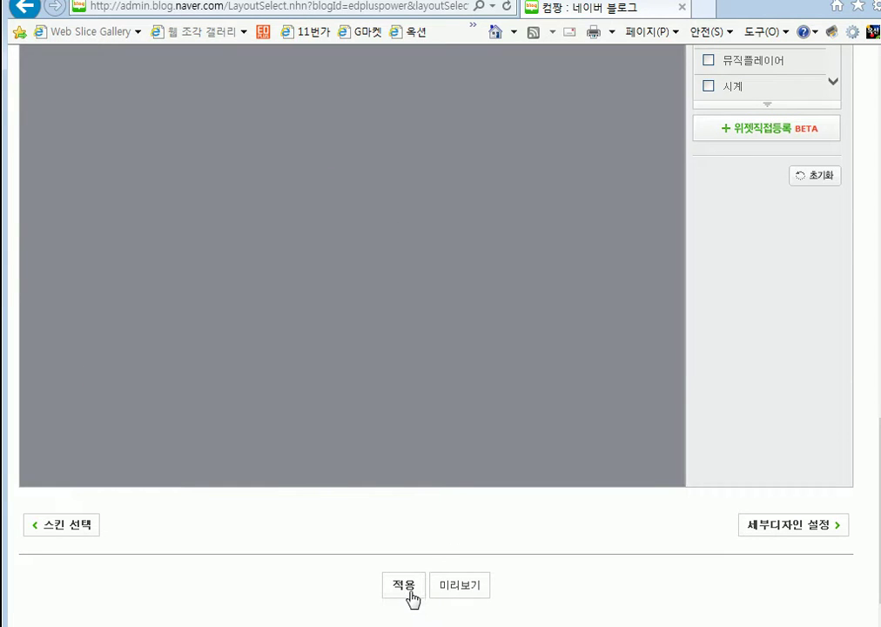
drag(378, 555, 432, 609)
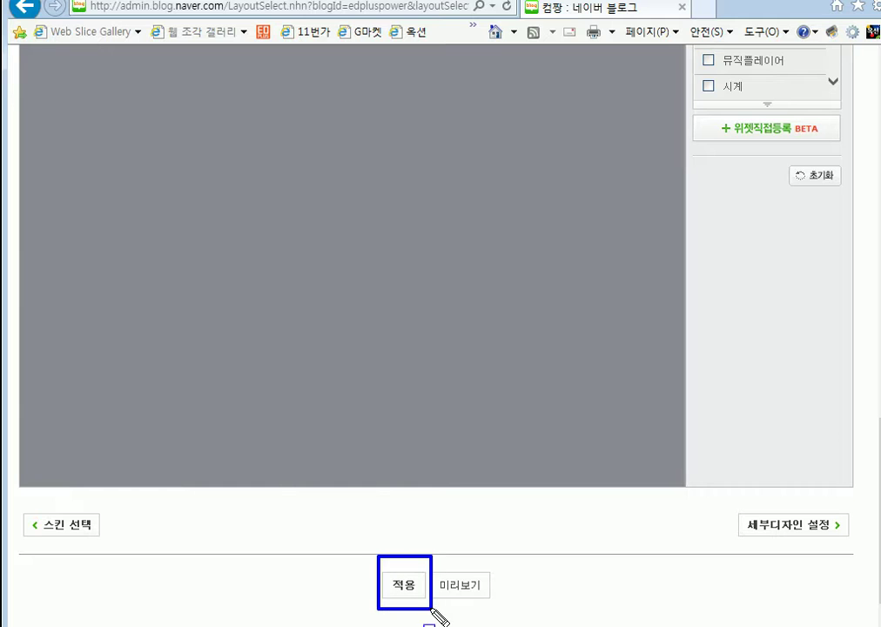
key(Escape)
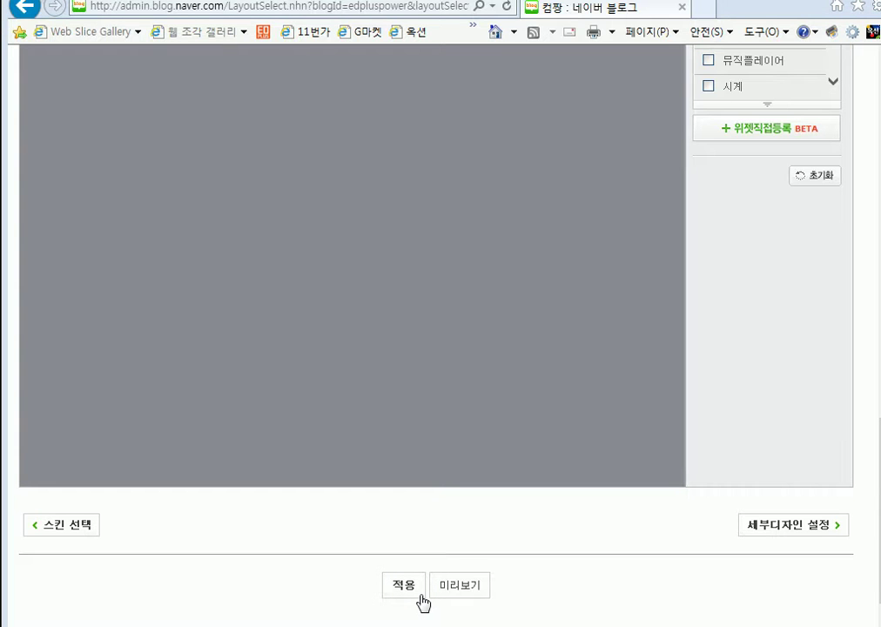
click(409, 596)
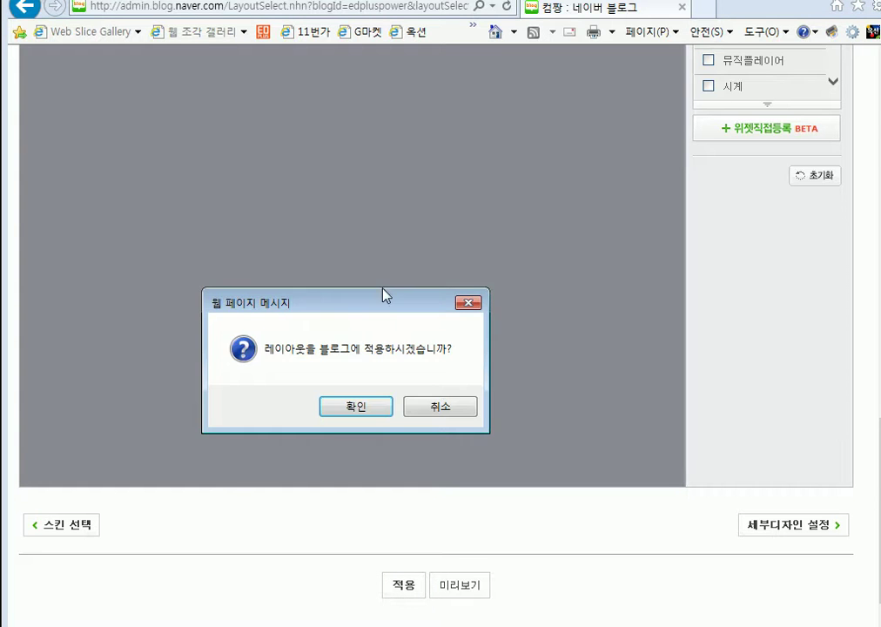
click(356, 406)
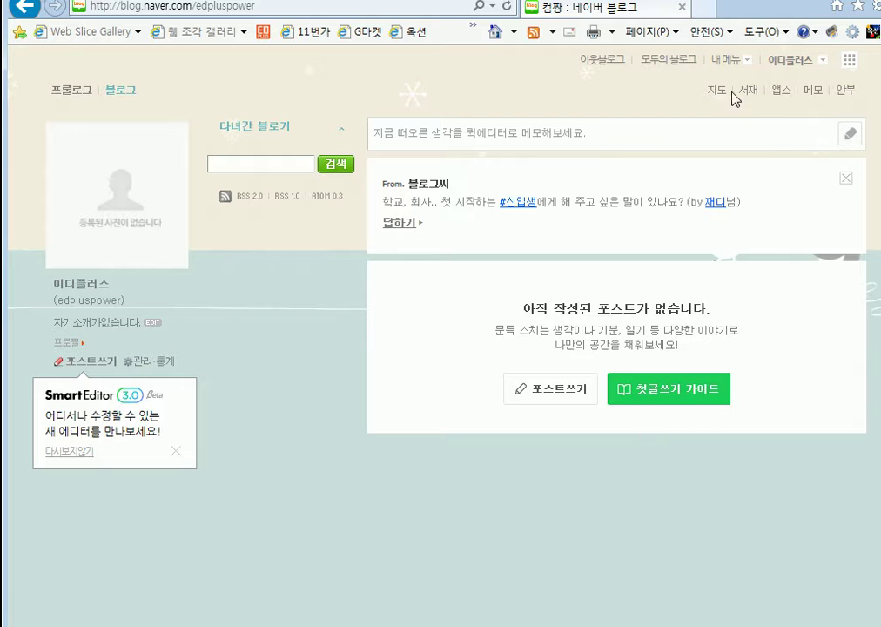
Step: Reopen 레이아웃·위젯 설정 from the blog's 관리 page through 꾸미기 설정
click(731, 64)
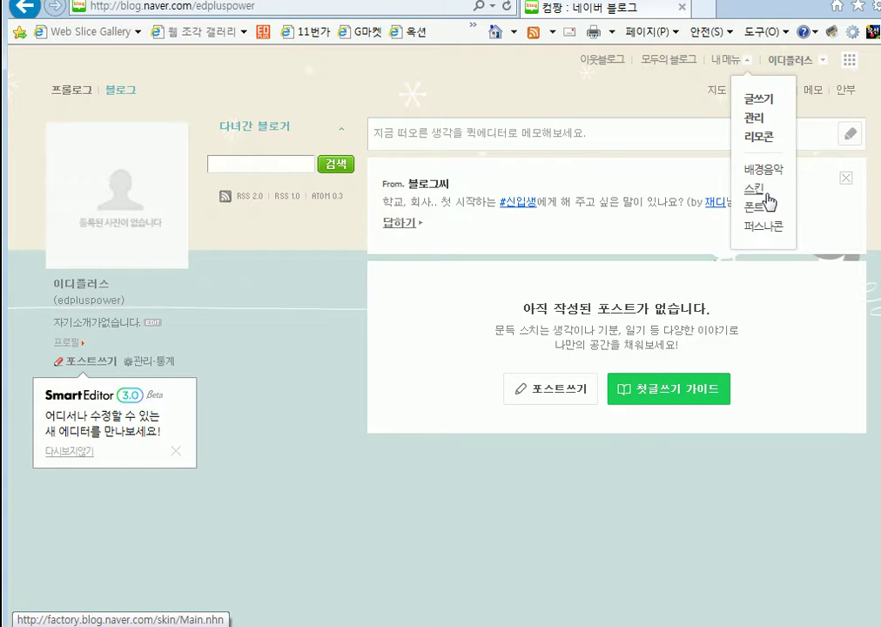
click(759, 117)
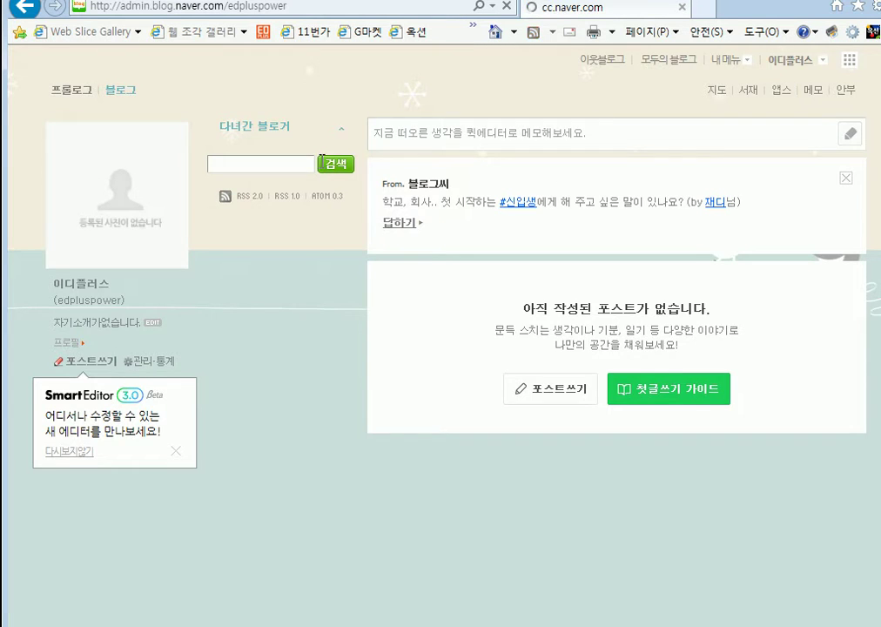
click(156, 100)
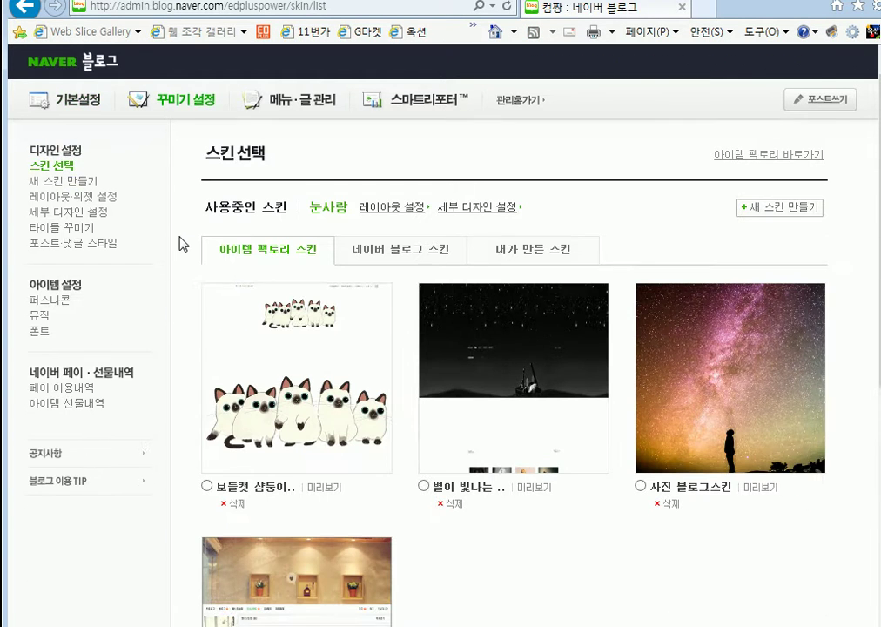
click(97, 202)
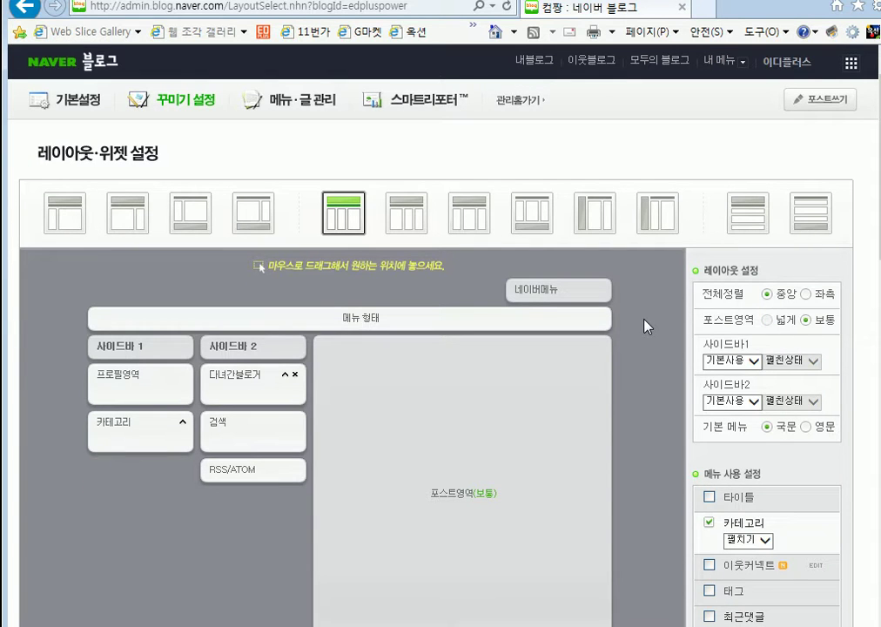
Step: Try enabling the 타이틀 block in 메뉴 사용 설정, look at its place in the layout and disable it again
scroll(644, 329, down, 3)
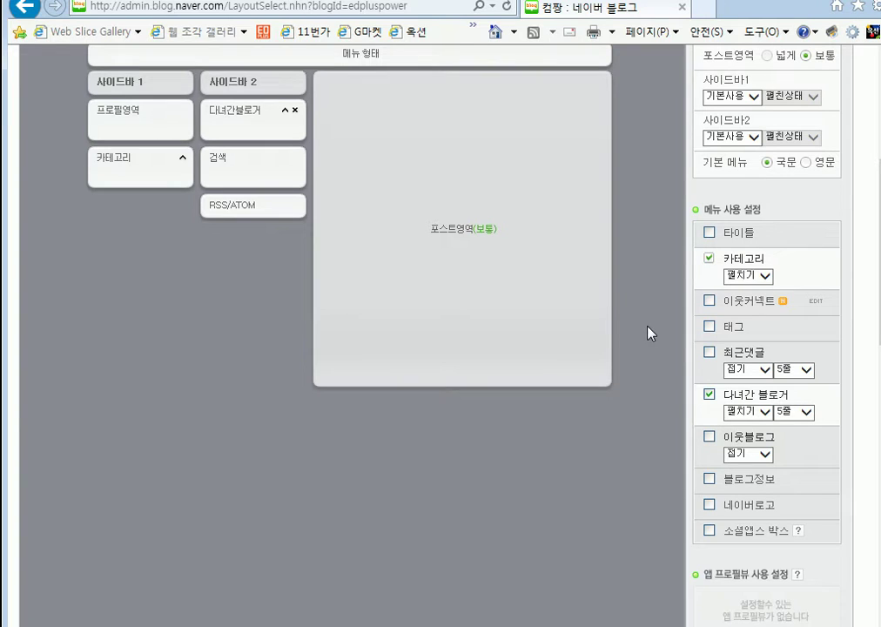
click(709, 233)
scroll(669, 300, up, 3)
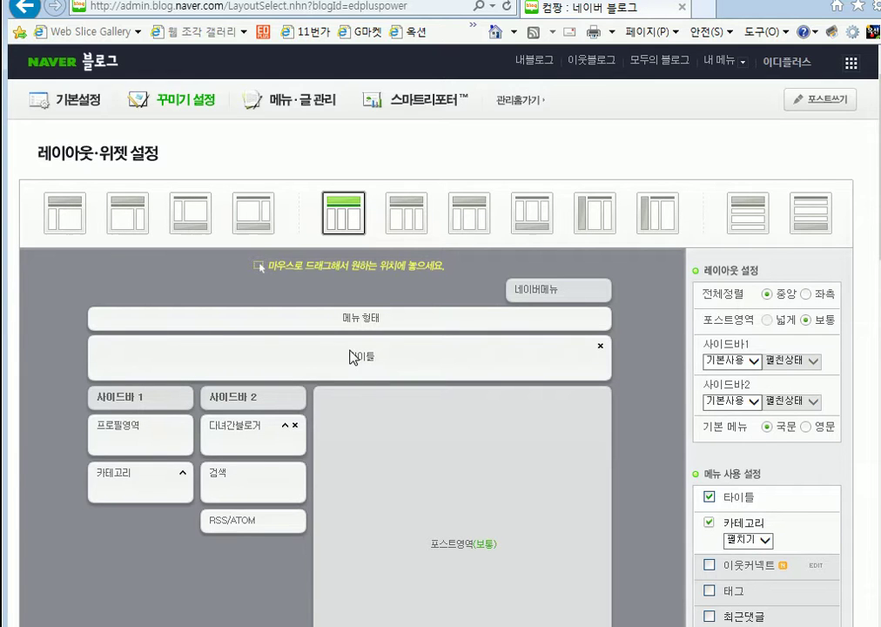
scroll(670, 464, down, 2)
click(710, 321)
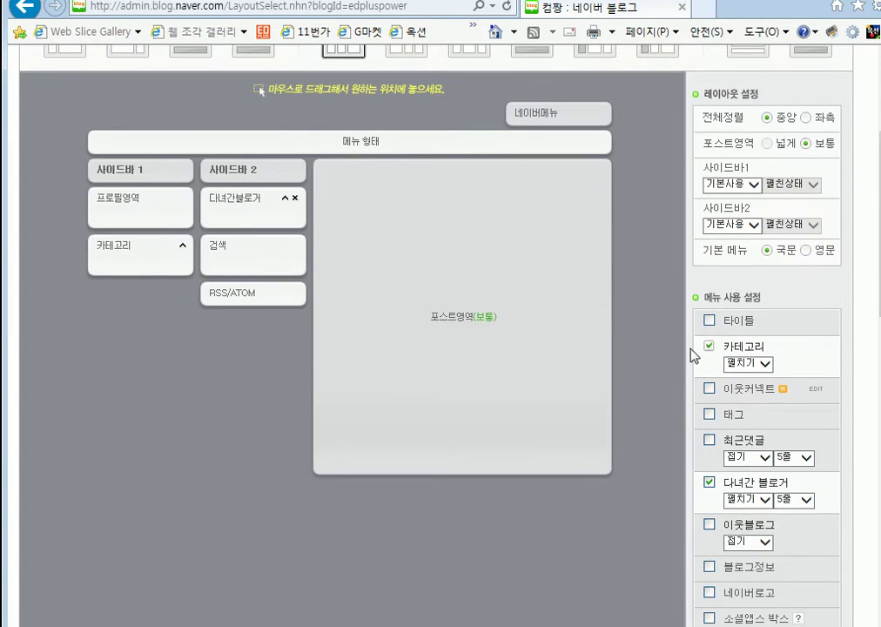
scroll(697, 348, up, 2)
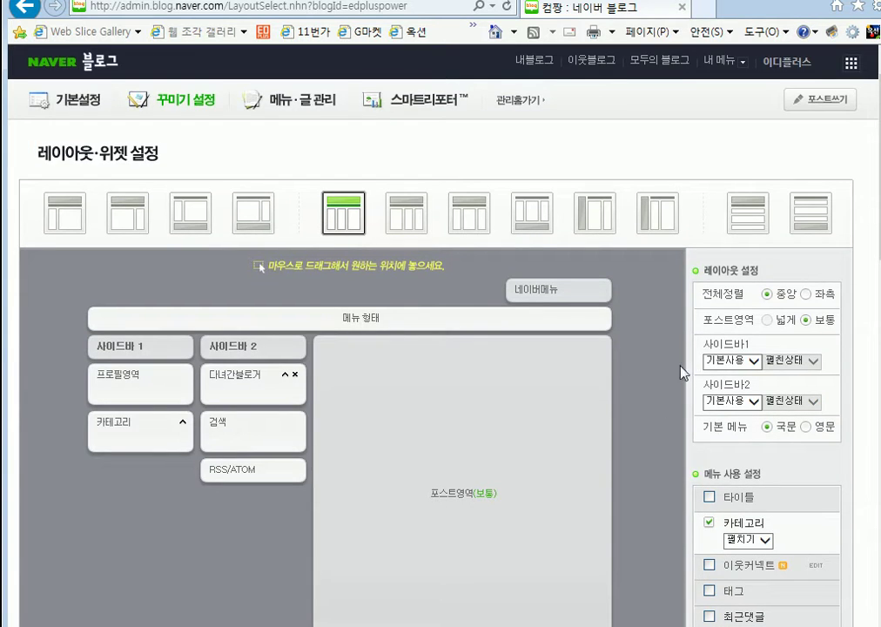
Step: Switch the layout to the first two-column template with the title above the sidebar, confirm the change and look over its blocks
click(71, 229)
click(367, 415)
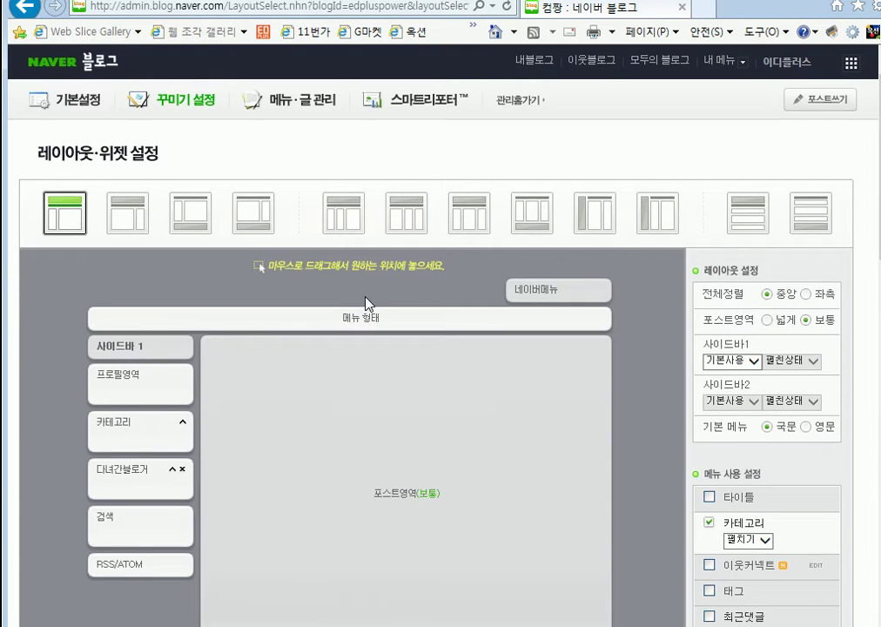
scroll(366, 300, down, 3)
scroll(366, 301, up, 3)
scroll(366, 300, down, 1)
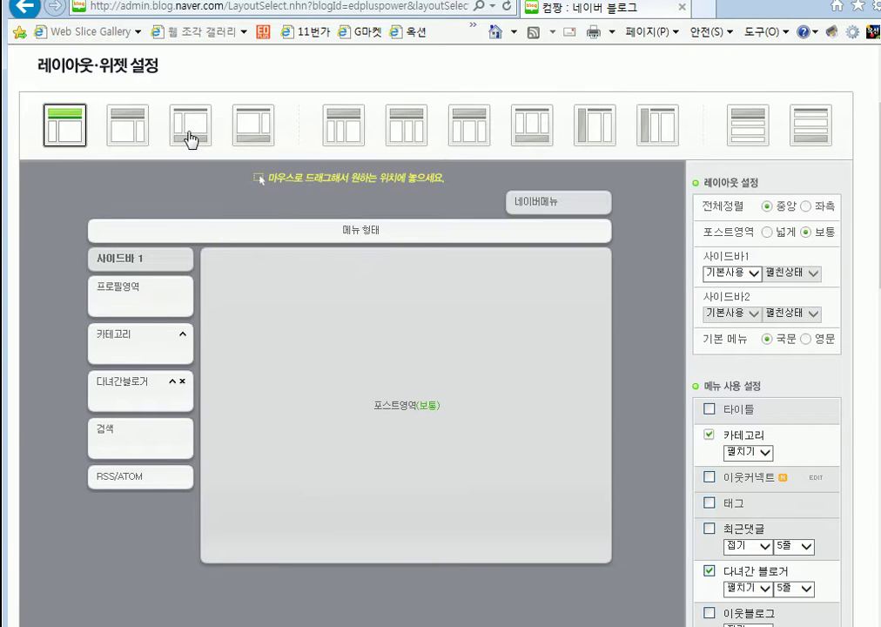
drag(35, 98, 97, 158)
mouse_move(159, 91)
mouse_down()
mouse_move(176, 134)
mouse_move(217, 160)
mouse_up()
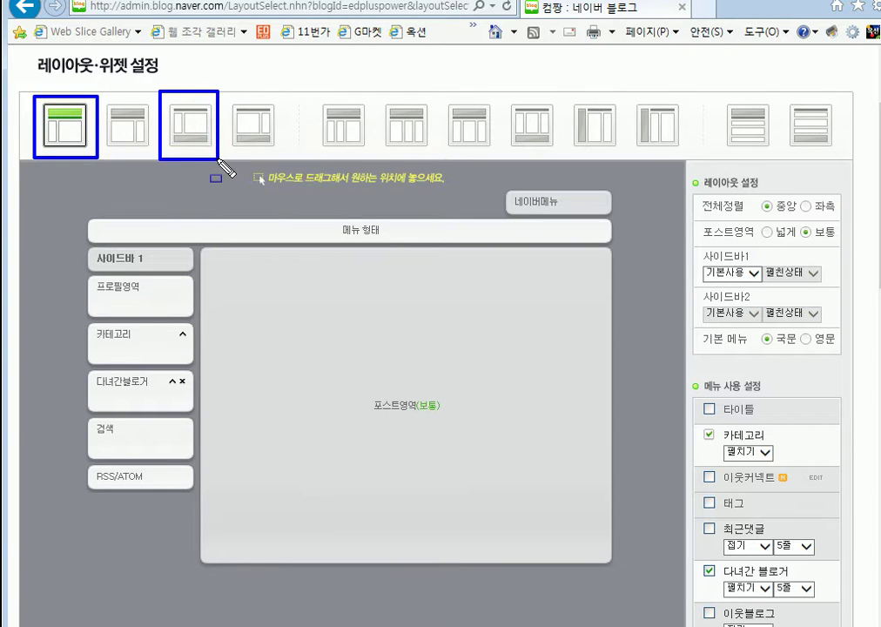
drag(169, 132, 214, 146)
drag(47, 105, 86, 118)
key(Escape)
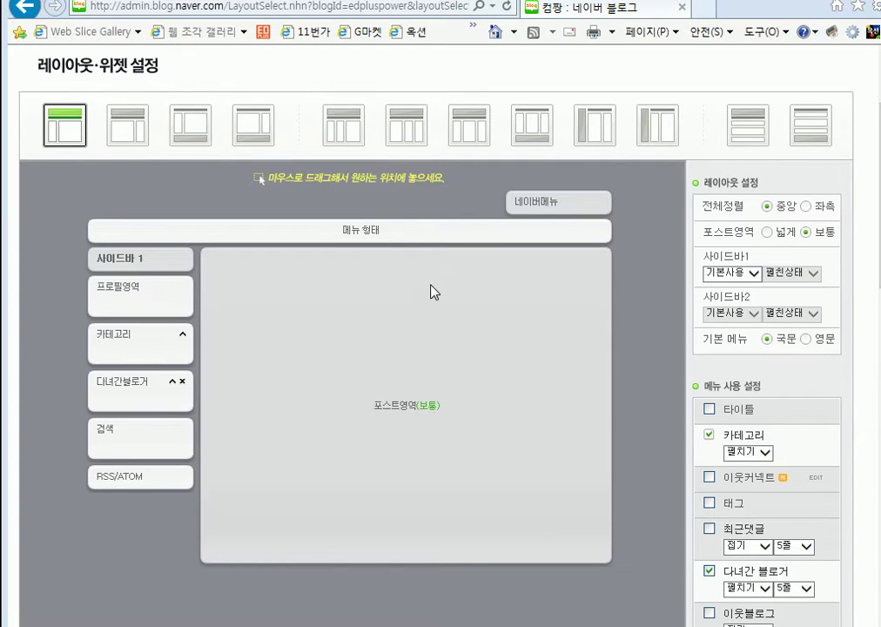
Step: Try the third layout template with the title area below the posts, then return to the first template, confirming both changes
click(199, 138)
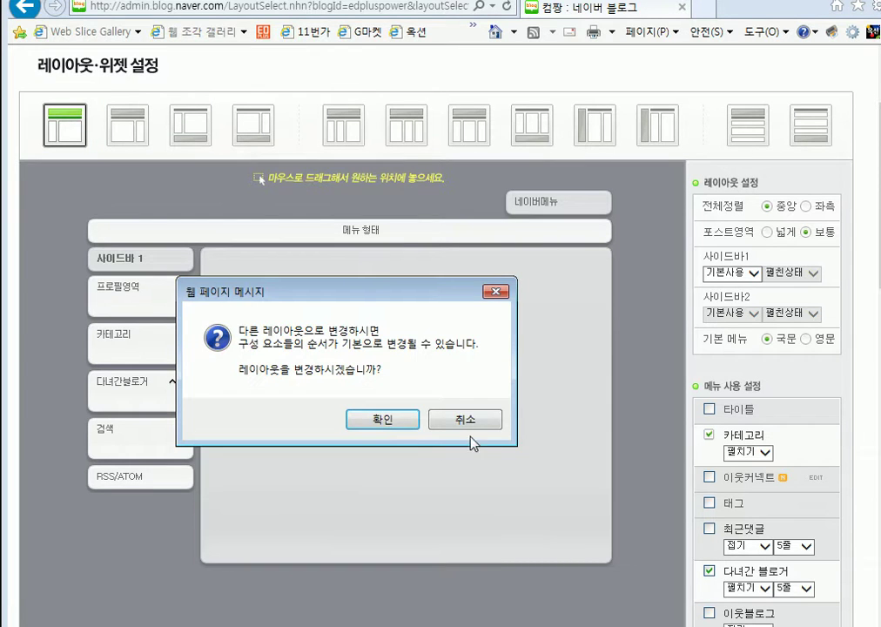
click(364, 421)
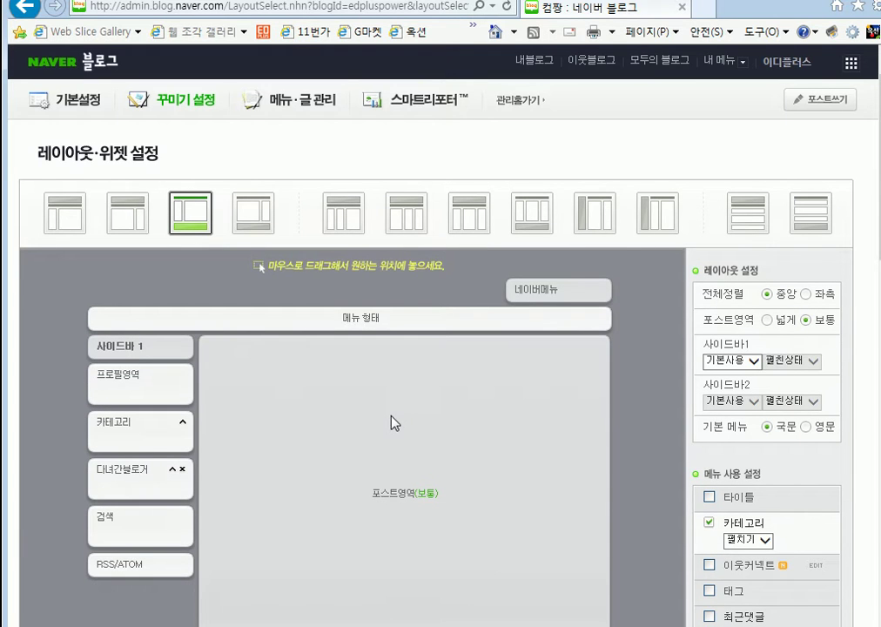
click(65, 213)
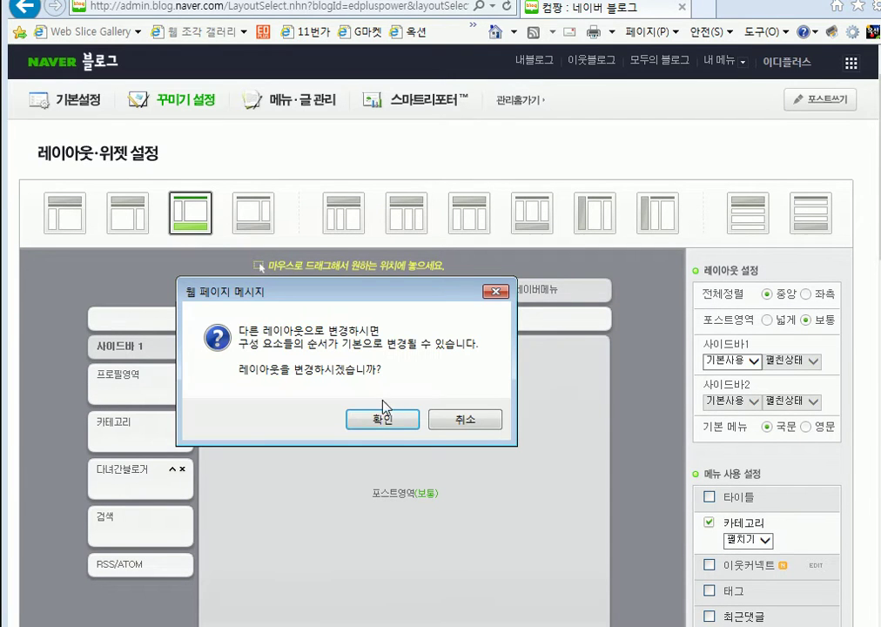
click(399, 423)
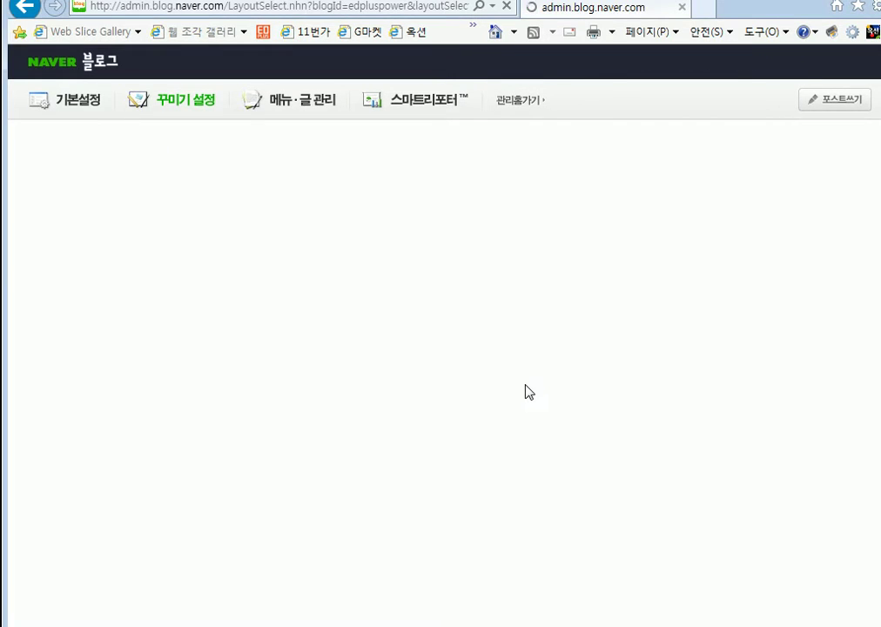
Step: Preview the blog with the first layout template, close the preview and return to the template choices
scroll(530, 411, down, 10)
scroll(535, 424, down, 3)
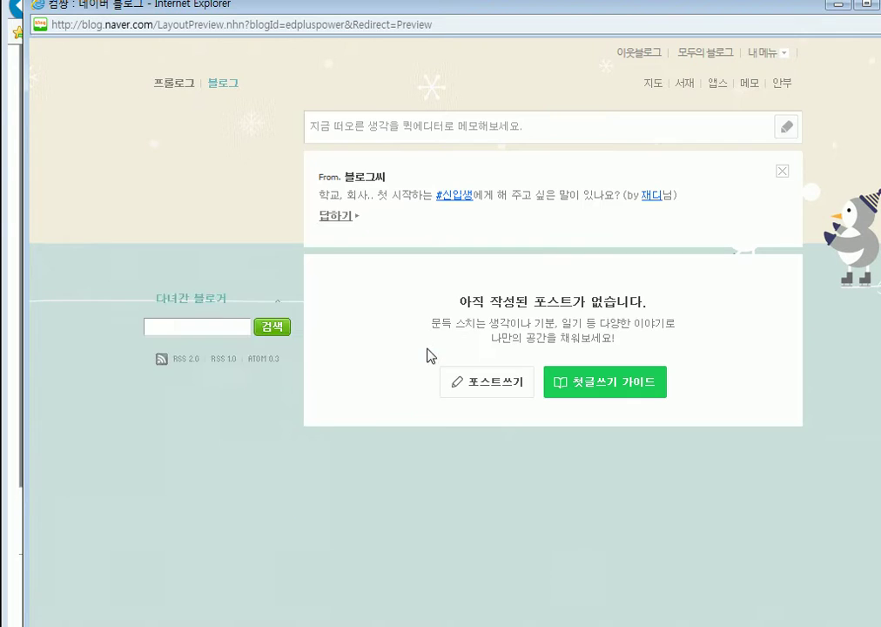
key(alt+F4)
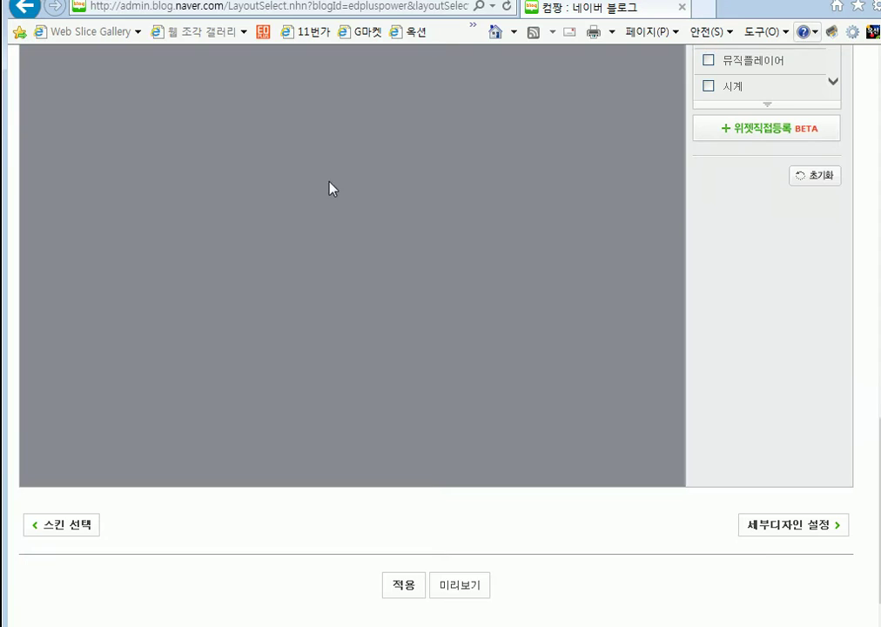
scroll(328, 196, up, 5)
scroll(287, 200, up, 3)
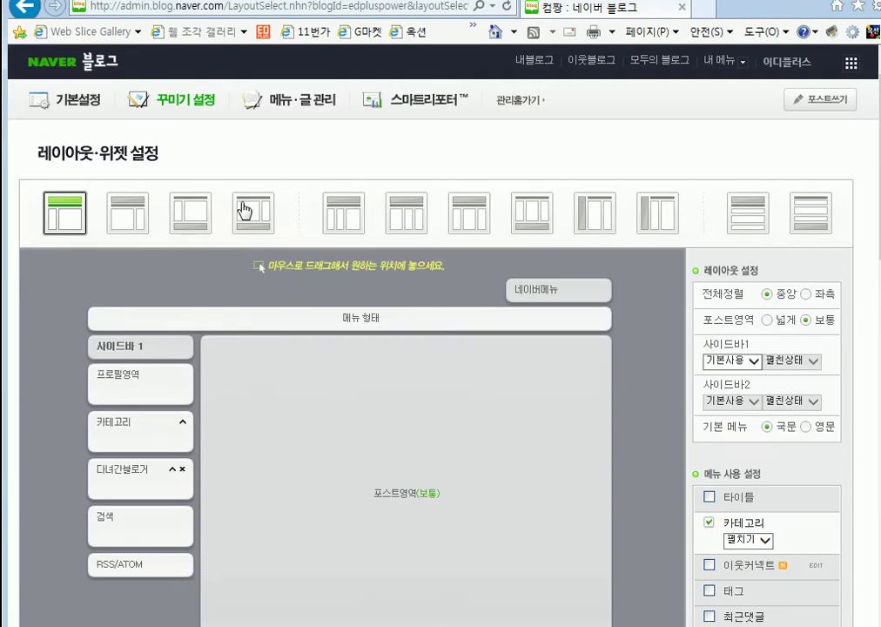
Step: Change the layout to the third template, preview the blog with it and close the preview
click(203, 222)
click(383, 419)
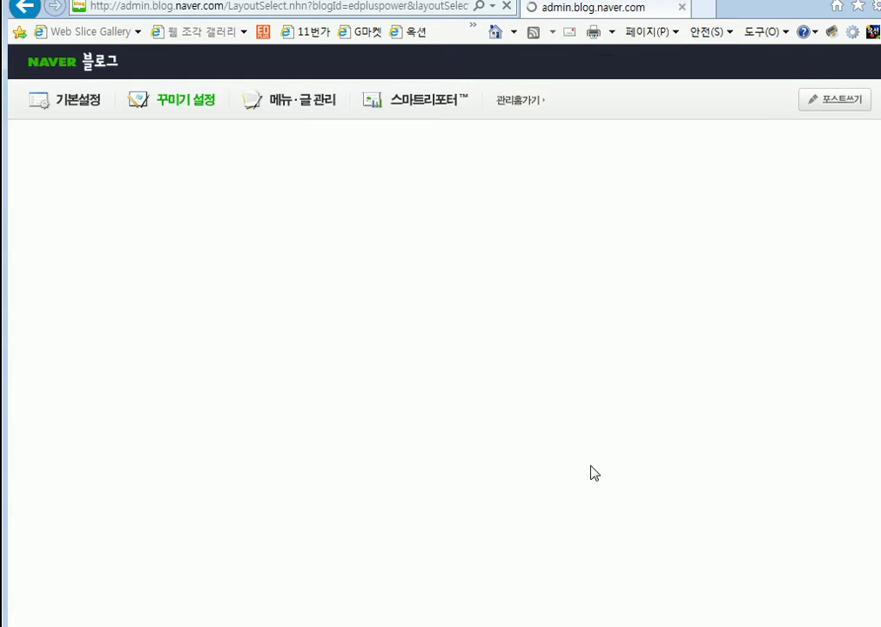
scroll(592, 470, down, 10)
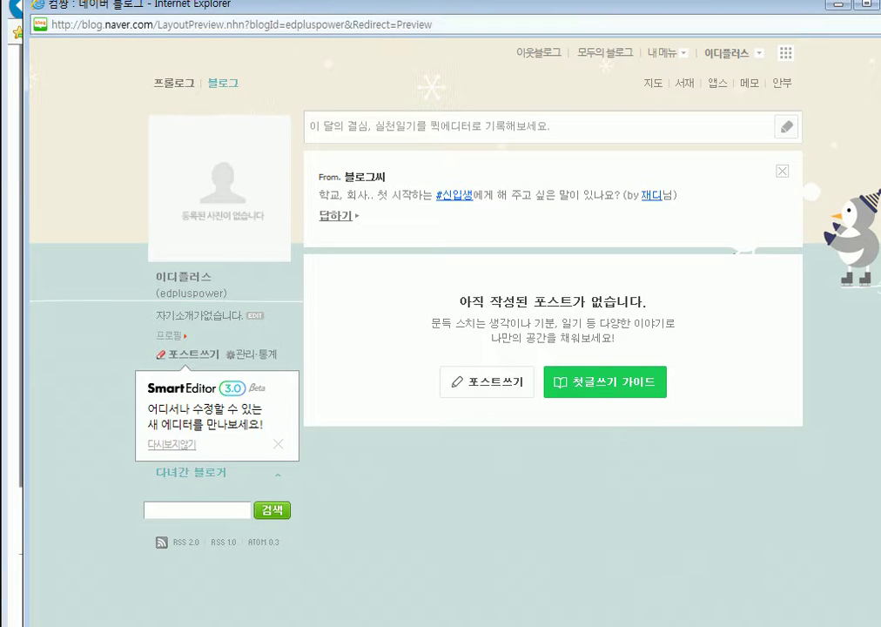
click(880, 5)
scroll(637, 318, up, 8)
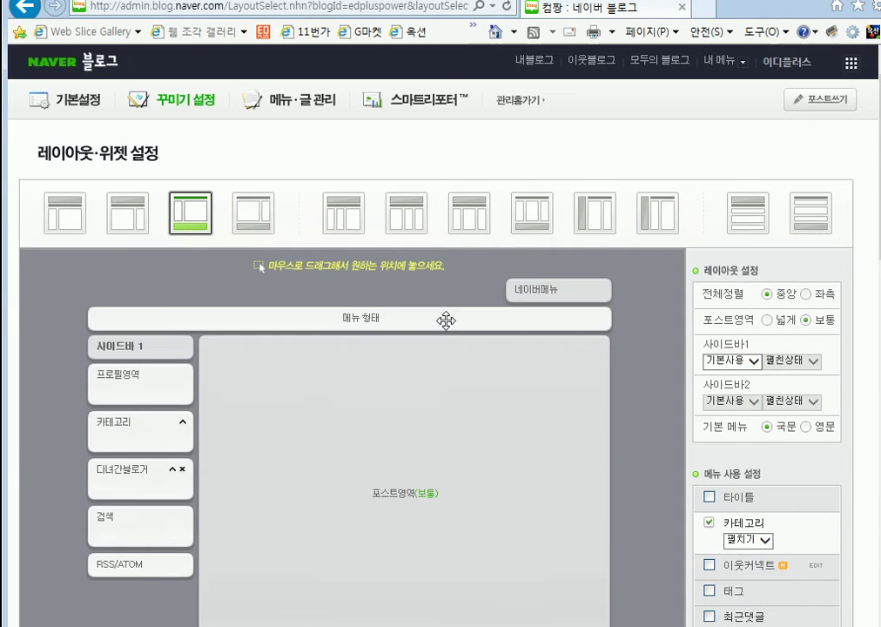
Step: Enable the 타이틀 block in 메뉴 사용 설정 and examine its place in the third template
click(709, 497)
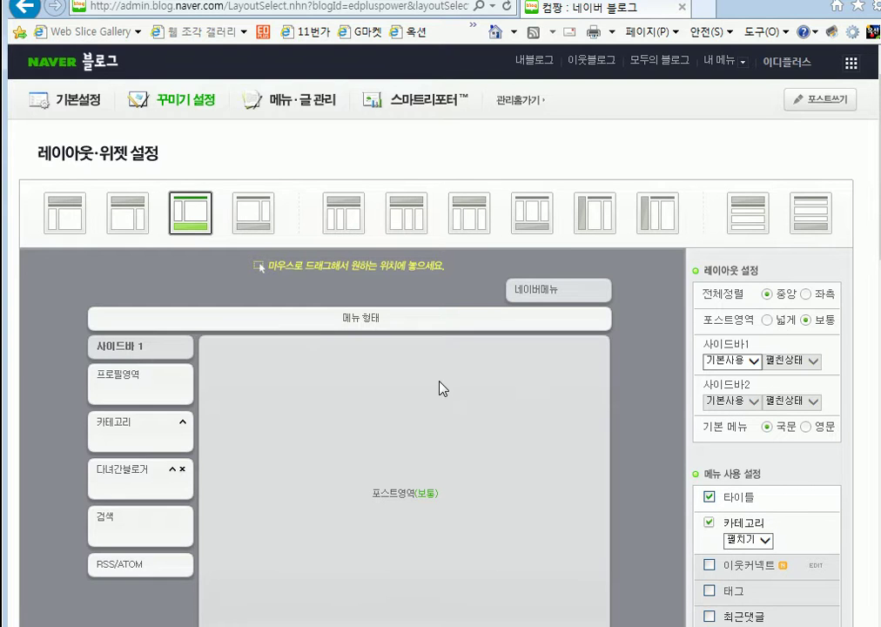
scroll(279, 331, down, 2)
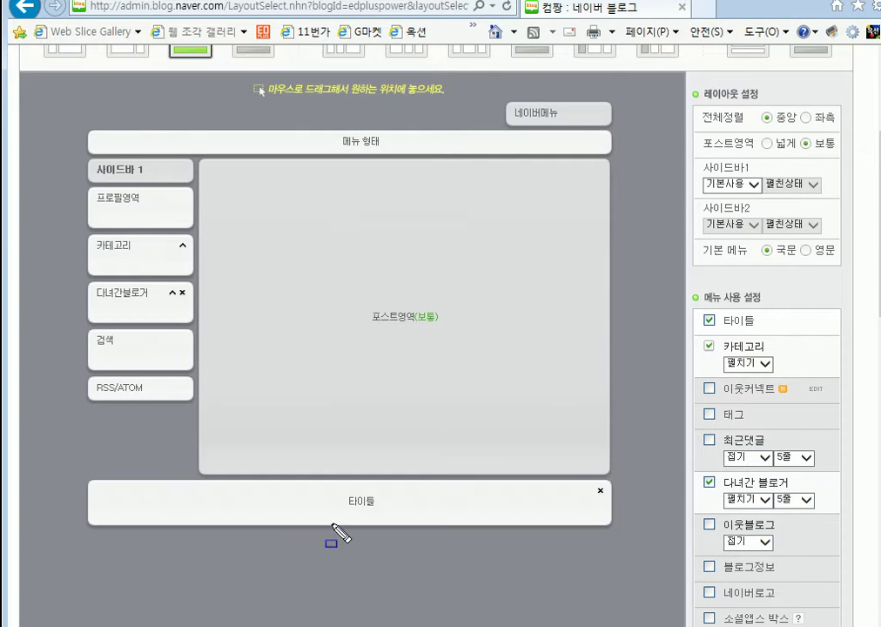
drag(329, 483, 374, 512)
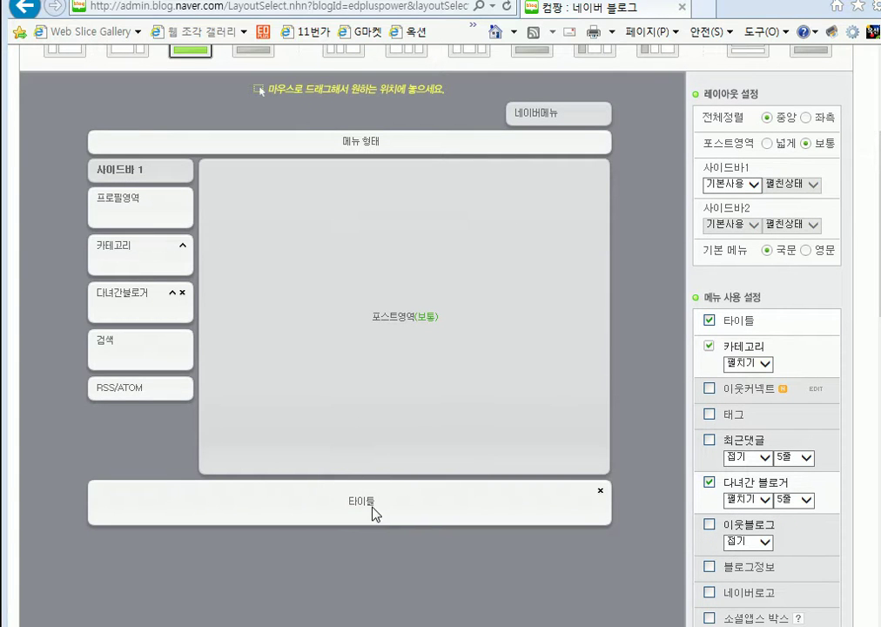
scroll(638, 449, up, 2)
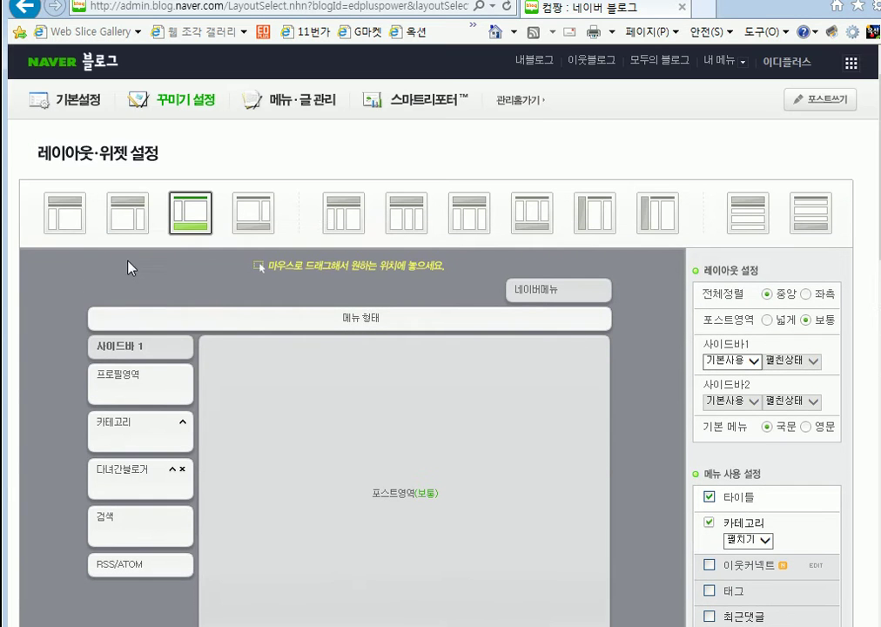
Step: Switch the layout back to the first template, confirm the change and enable the 타이틀 block in 메뉴 사용 설정
click(61, 226)
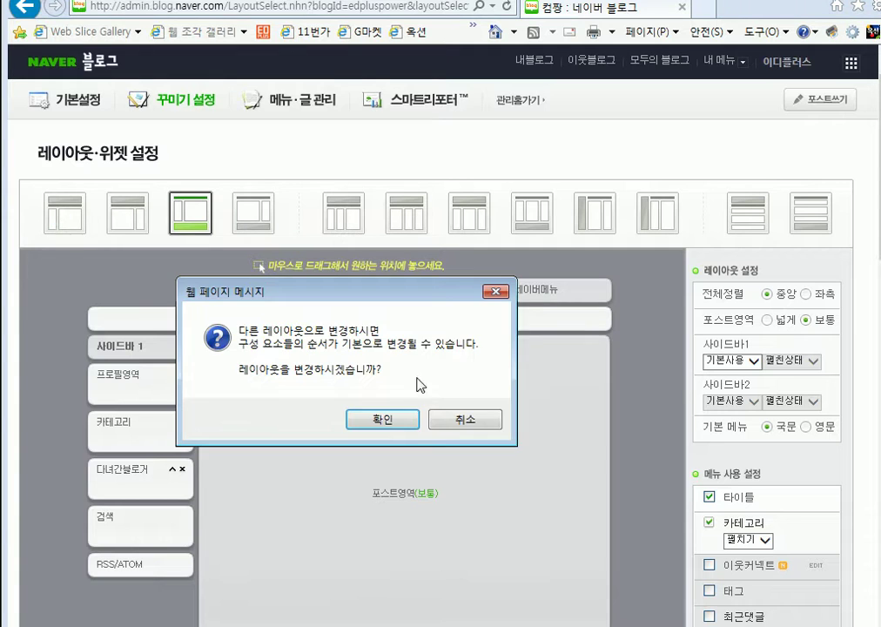
click(388, 418)
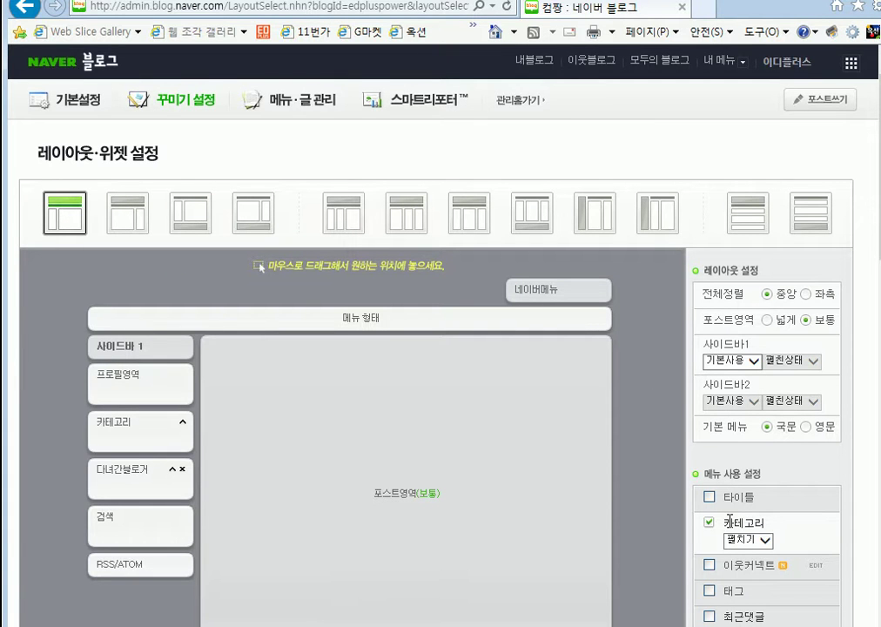
click(709, 498)
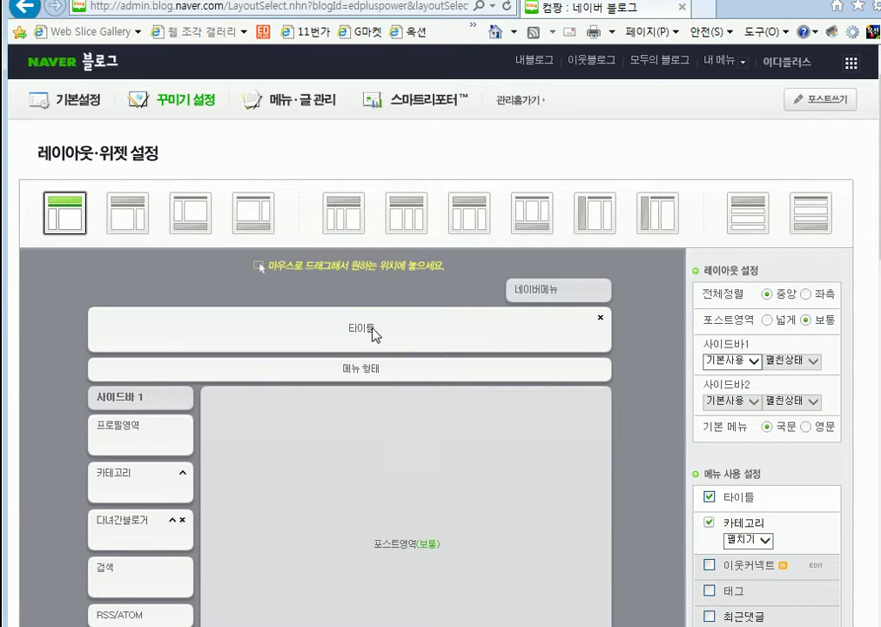
key(ctrl+shift+d)
key(Escape)
Step: Proceed to 세부디자인 설정 for the blog and confirm the prompt to open the 리모콘 design editor
scroll(708, 389, down, 7)
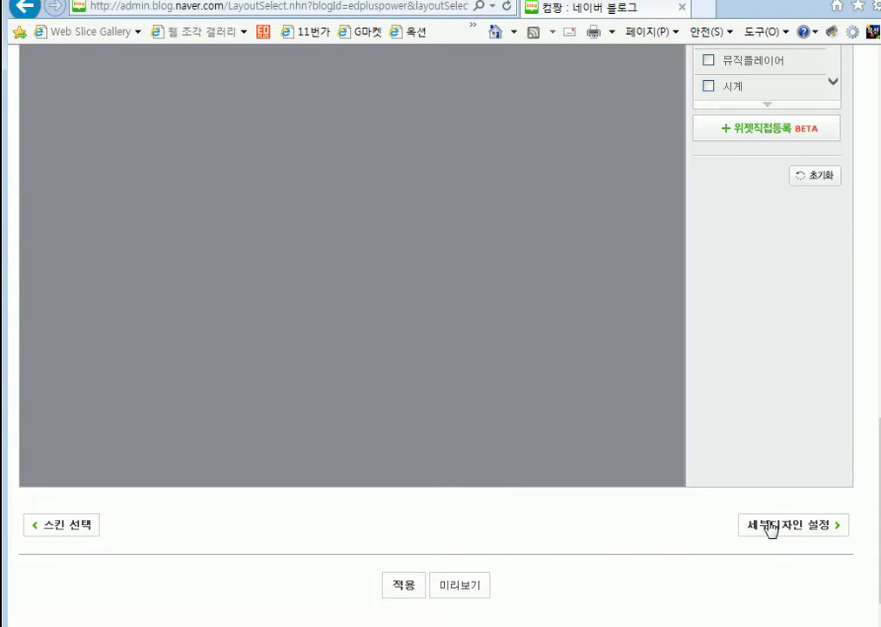
drag(724, 512, 856, 544)
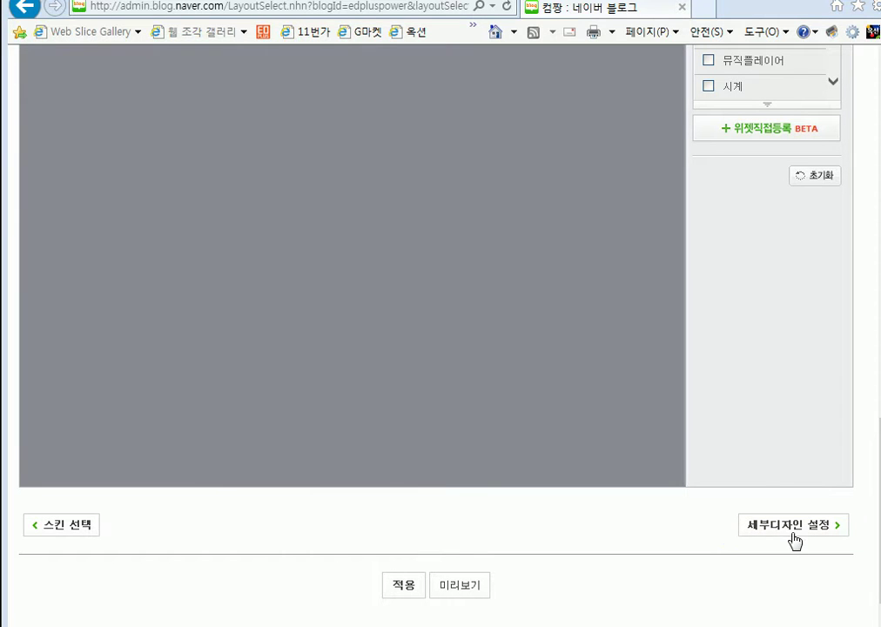
click(792, 529)
click(400, 408)
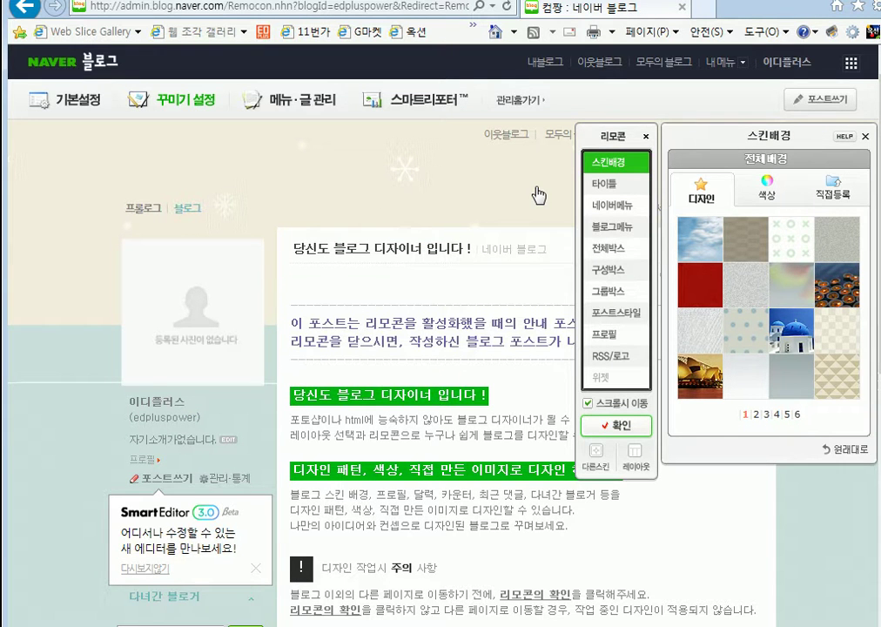
Step: Set the 타이틀 background to the design with the helmeted rider and the street illustration
click(620, 191)
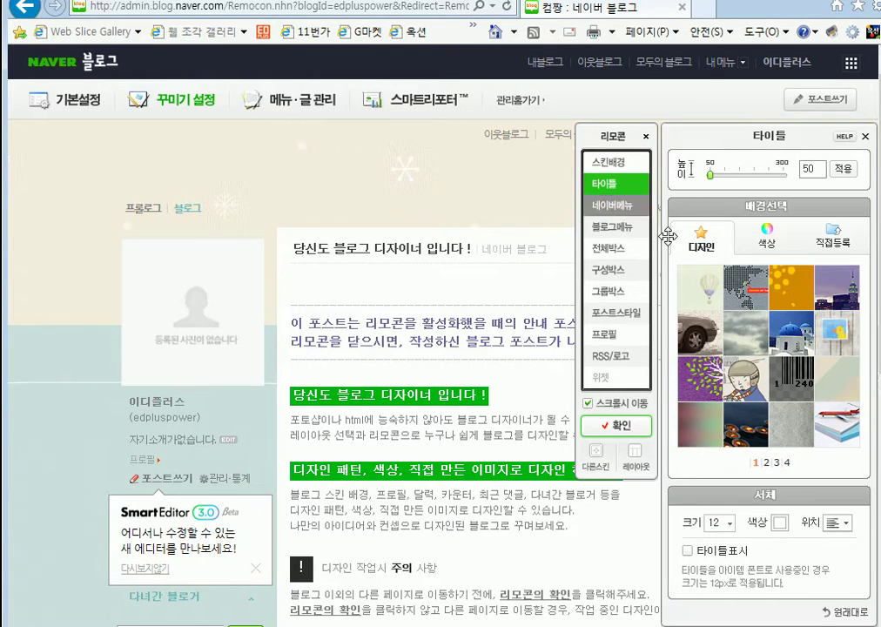
click(784, 338)
click(753, 378)
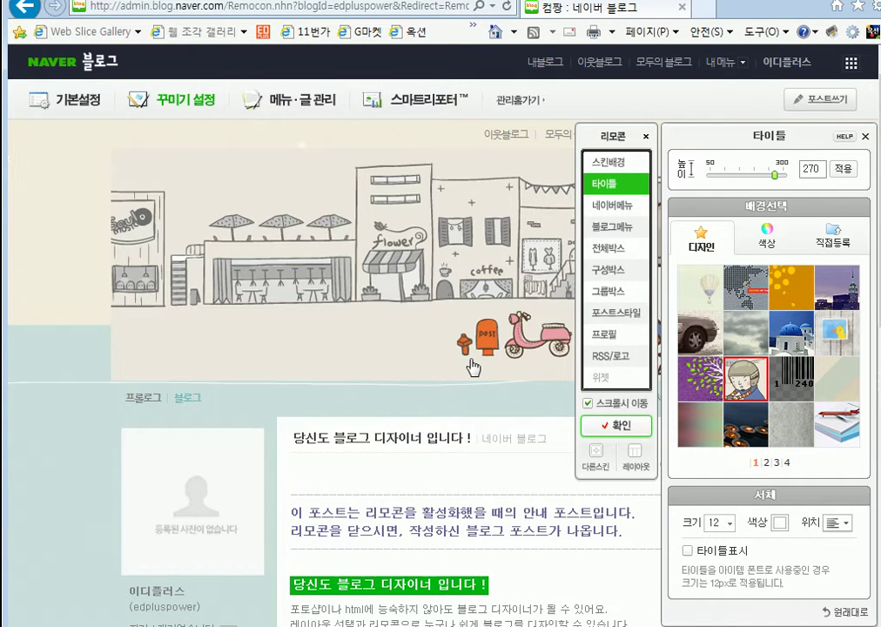
Step: Try several 스킨배경 designs, including the circle-and-cross and checkered patterns, and choose the beige triangle pattern for the whole background
click(603, 163)
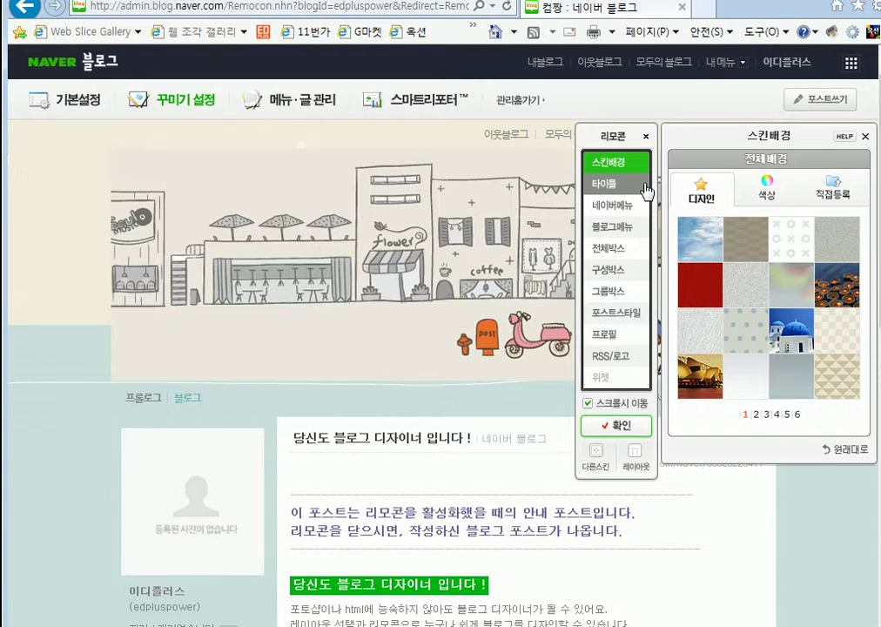
click(700, 239)
click(801, 250)
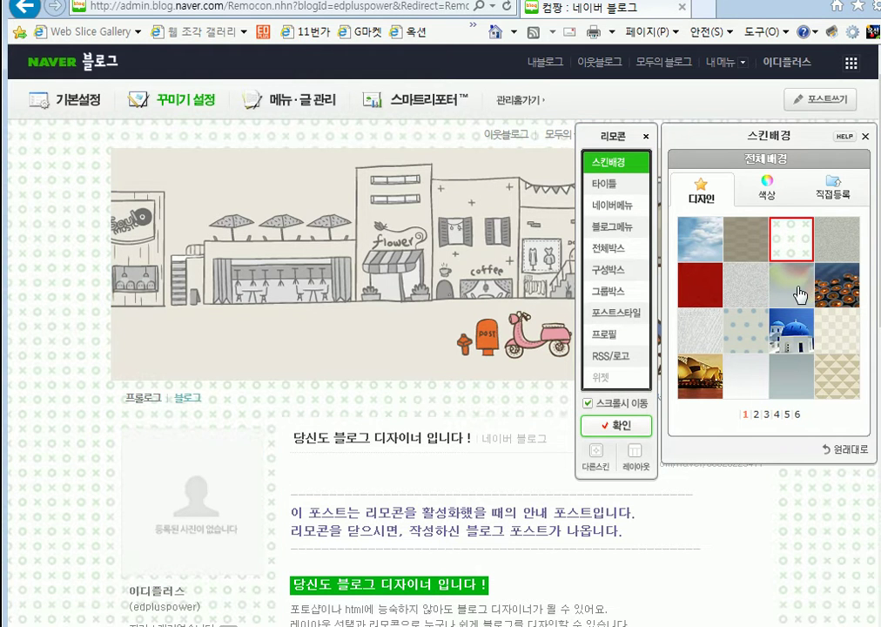
click(837, 342)
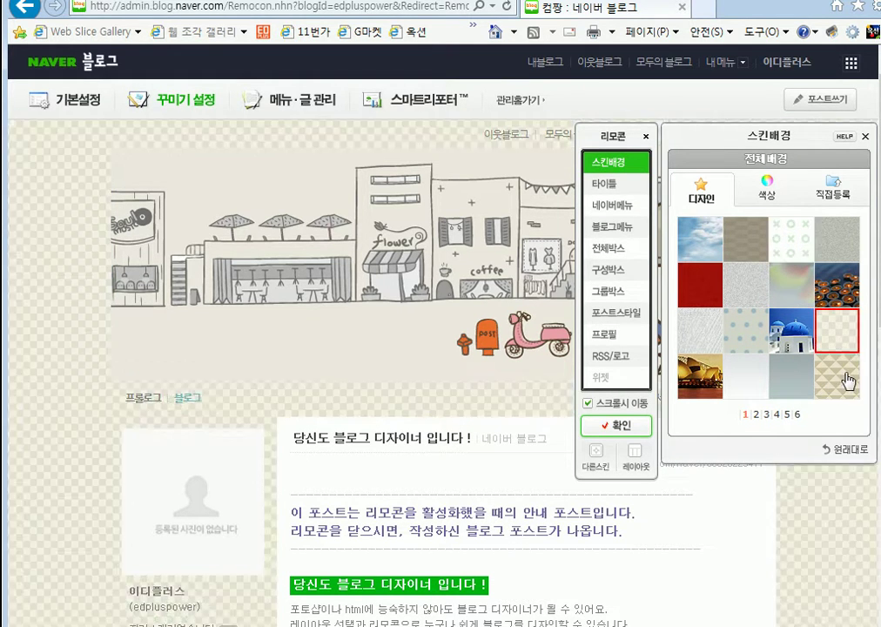
click(846, 385)
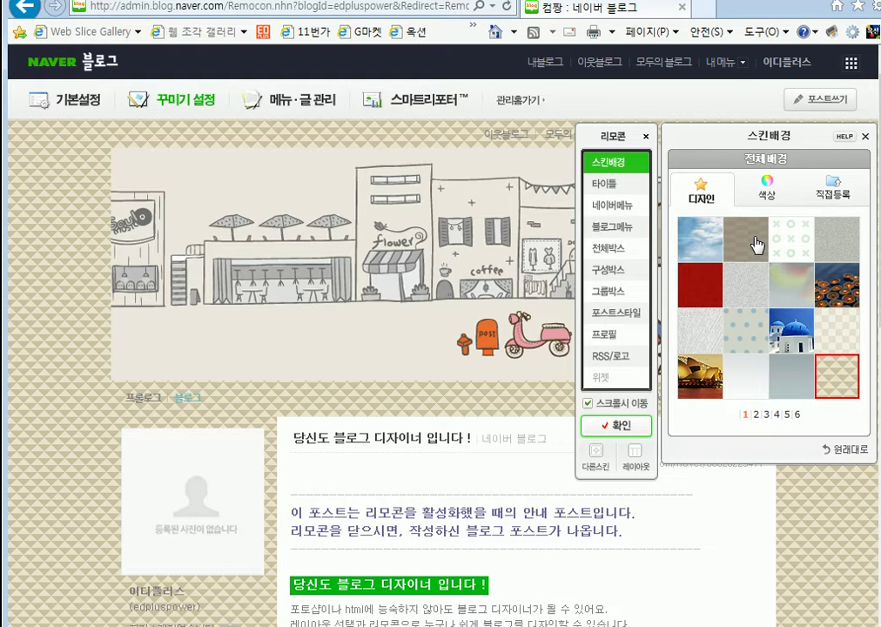
Step: Confirm and apply the current design without saving it to 내가 만든 스킨, then look over the blog page
click(621, 426)
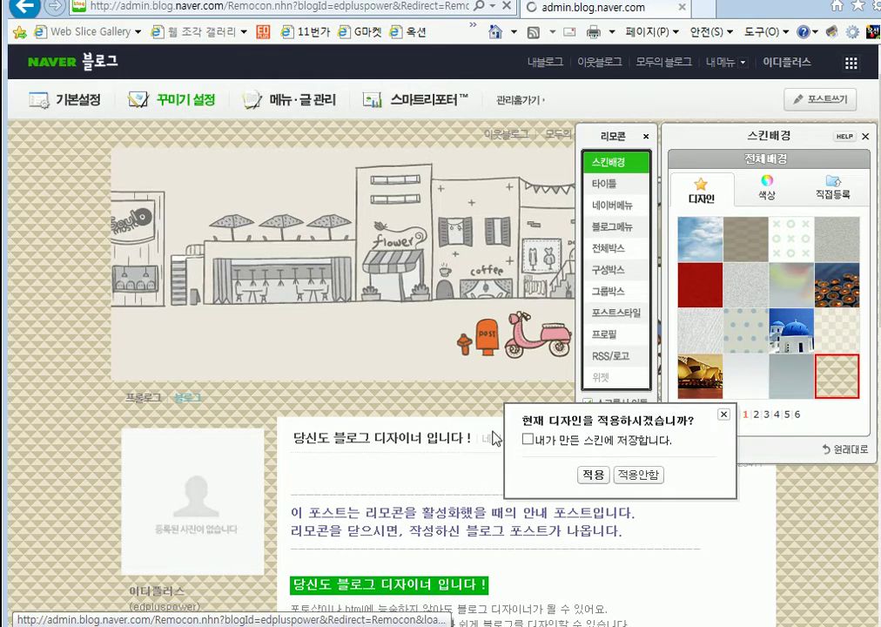
click(590, 473)
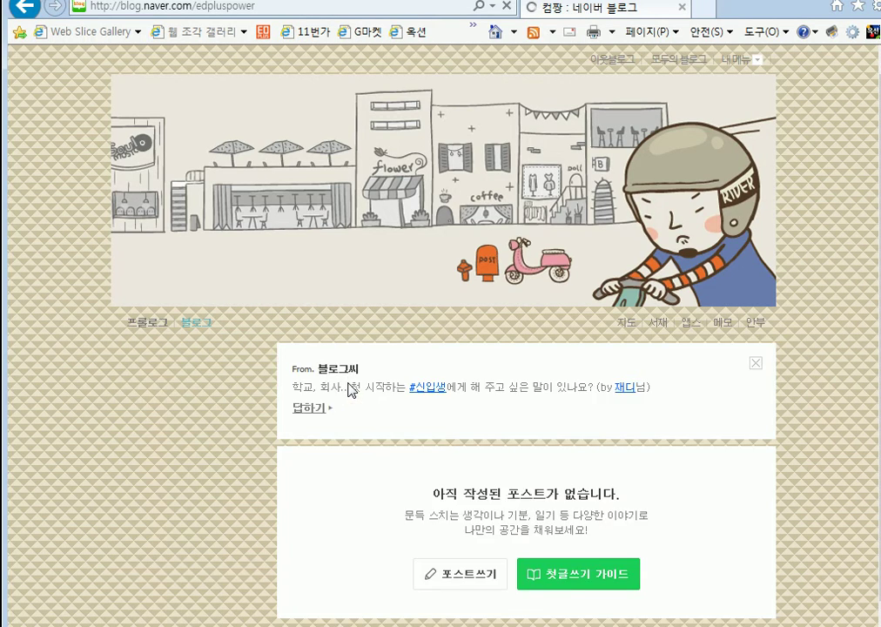
scroll(388, 337, down, 3)
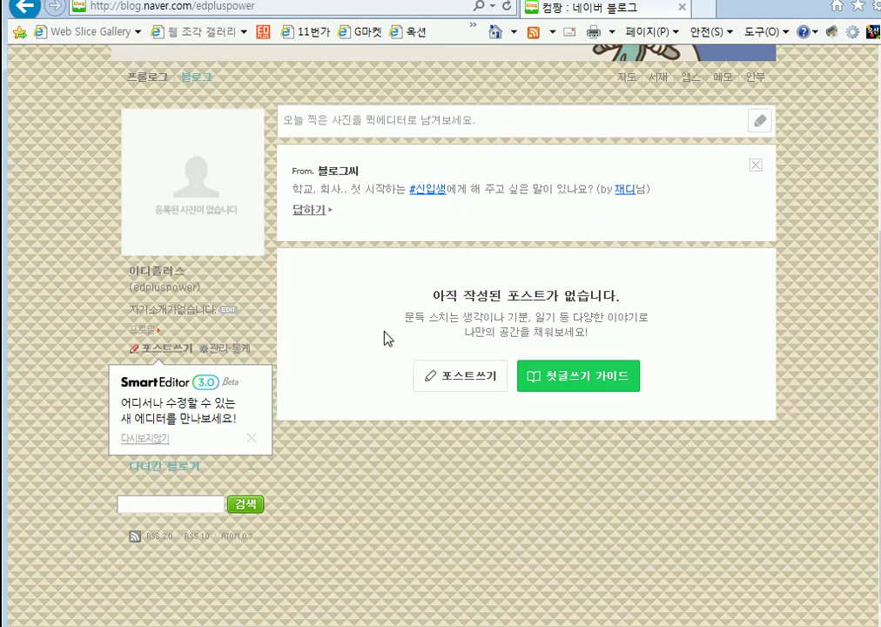
scroll(387, 338, up, 3)
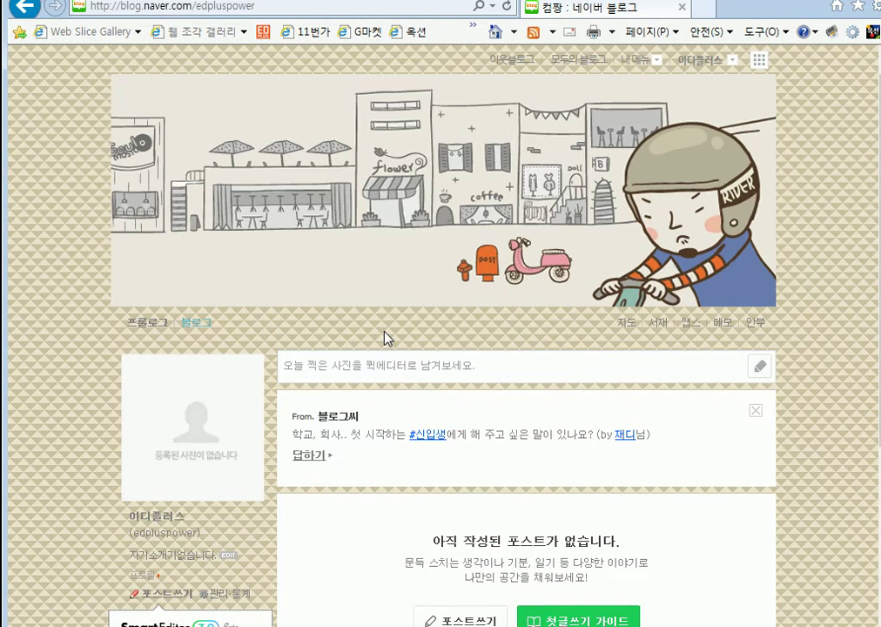
Step: Open the blog's management page and go to 레이아웃·위젯 설정 under 꾸미기 설정
click(653, 60)
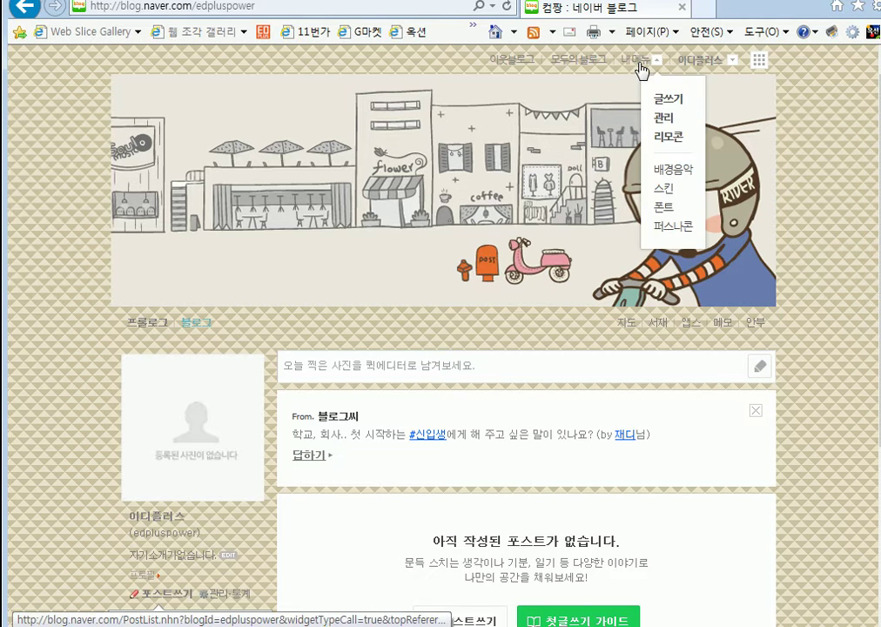
click(663, 121)
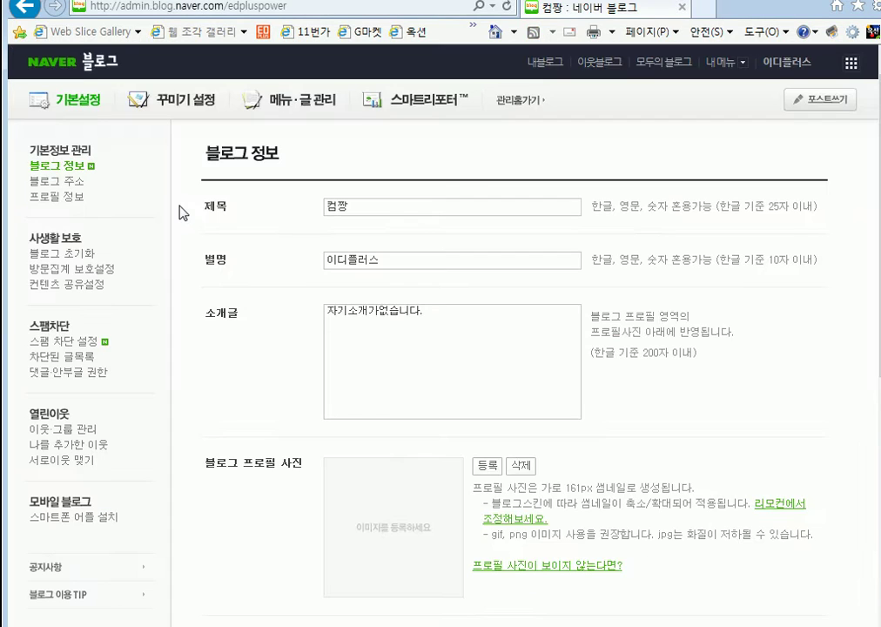
click(184, 101)
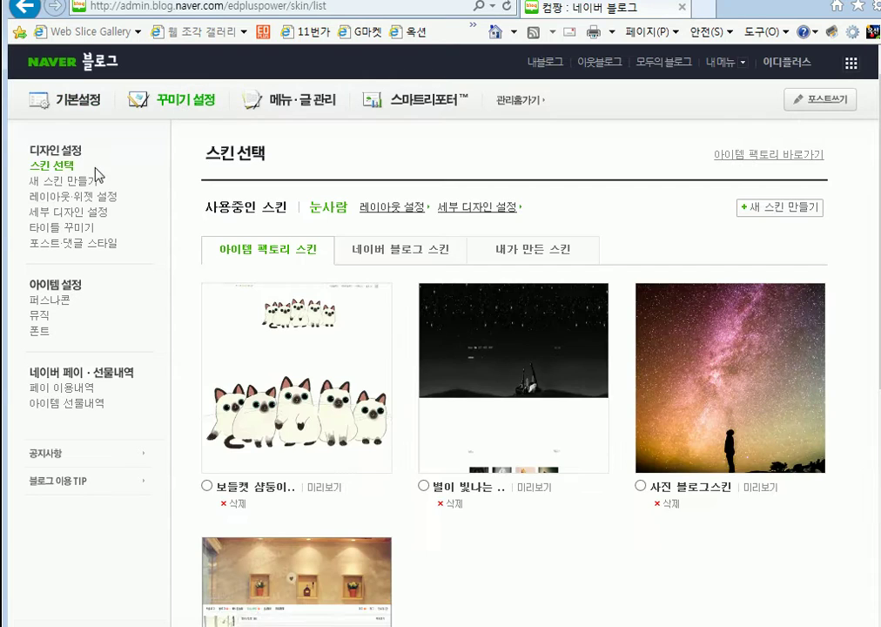
click(95, 200)
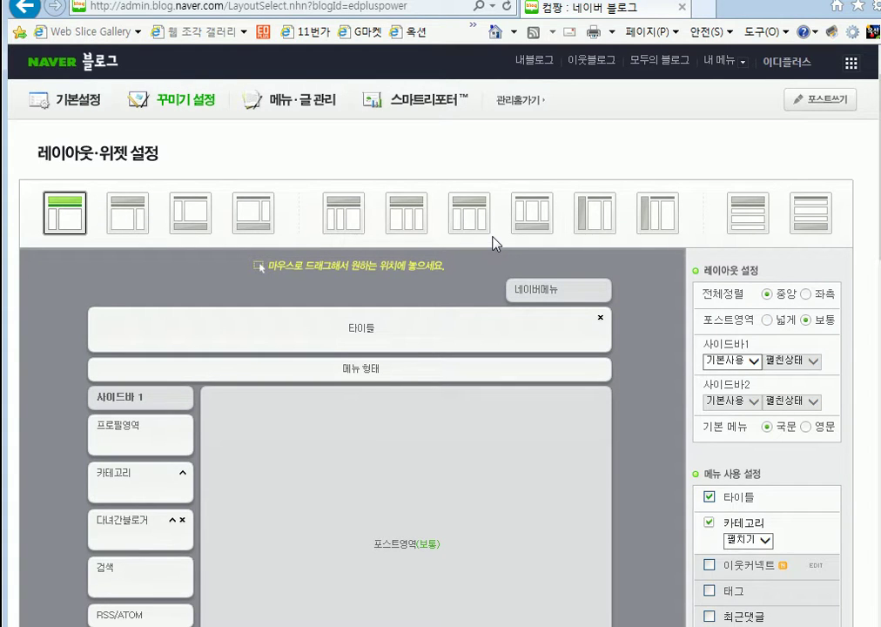
Step: Change the blog to the single-column layout with the 타이틀 on top, apply it, and look over the blog page
click(752, 214)
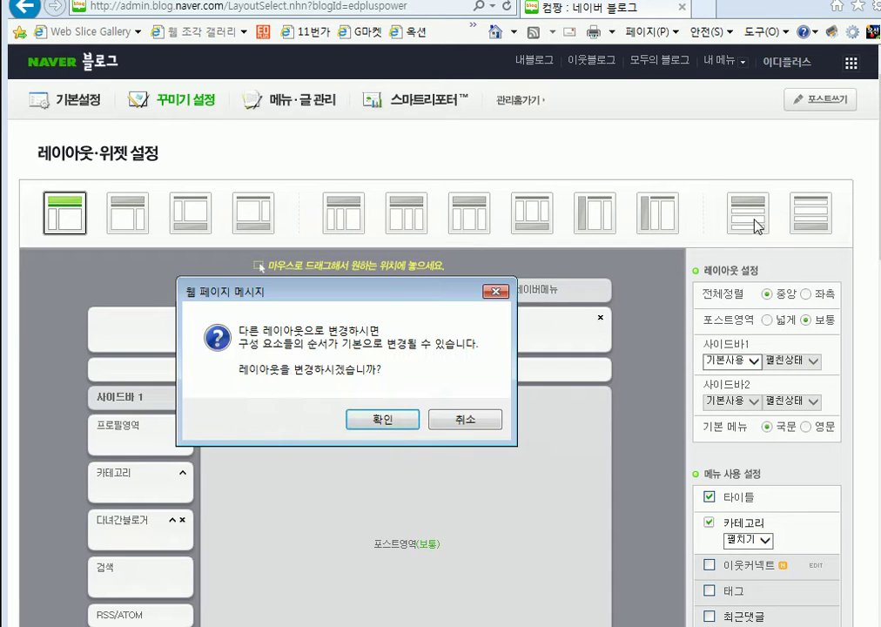
click(393, 419)
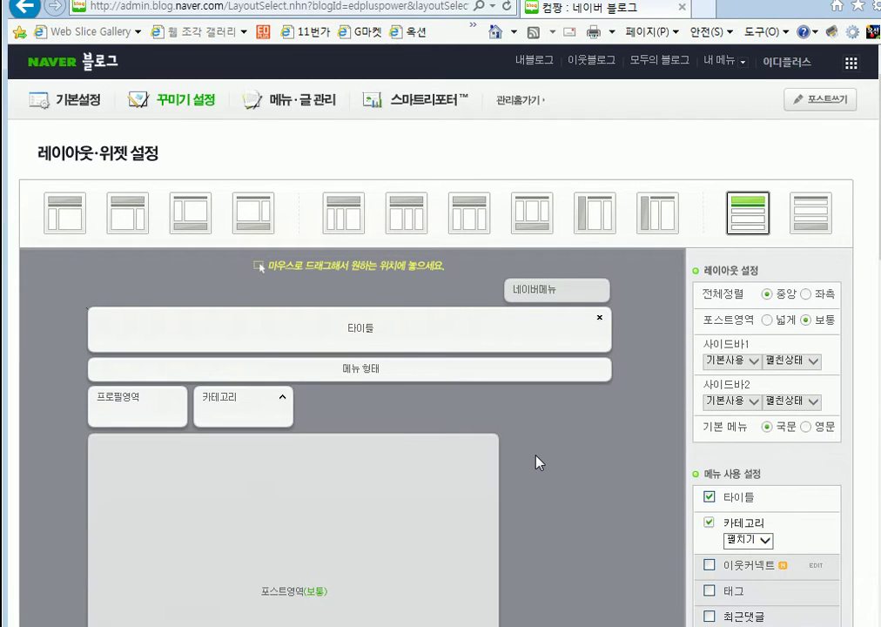
scroll(536, 462, down, 10)
scroll(536, 462, down, 3)
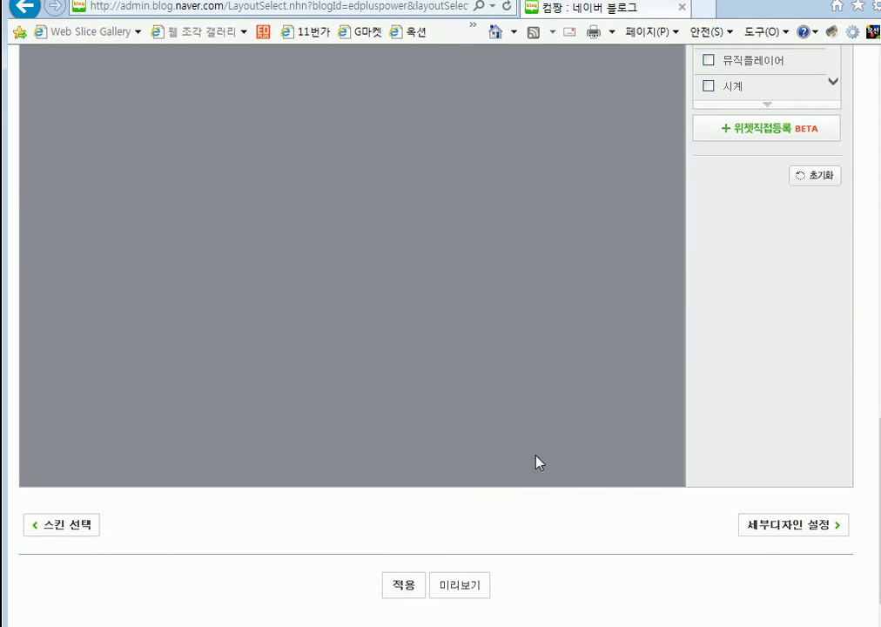
click(405, 584)
click(374, 406)
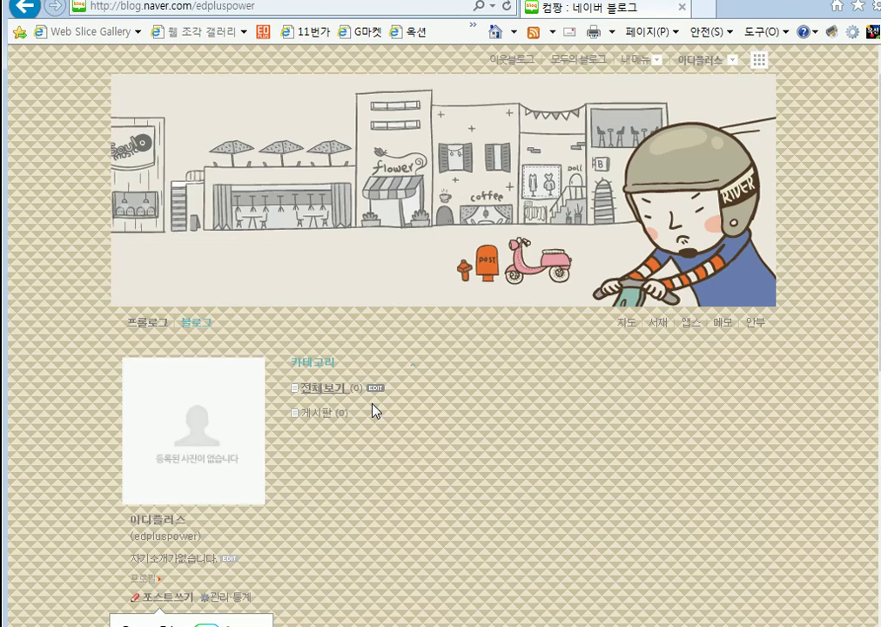
scroll(663, 400, down, 5)
scroll(664, 401, up, 4)
scroll(663, 403, up, 1)
scroll(663, 403, down, 5)
scroll(663, 403, up, 5)
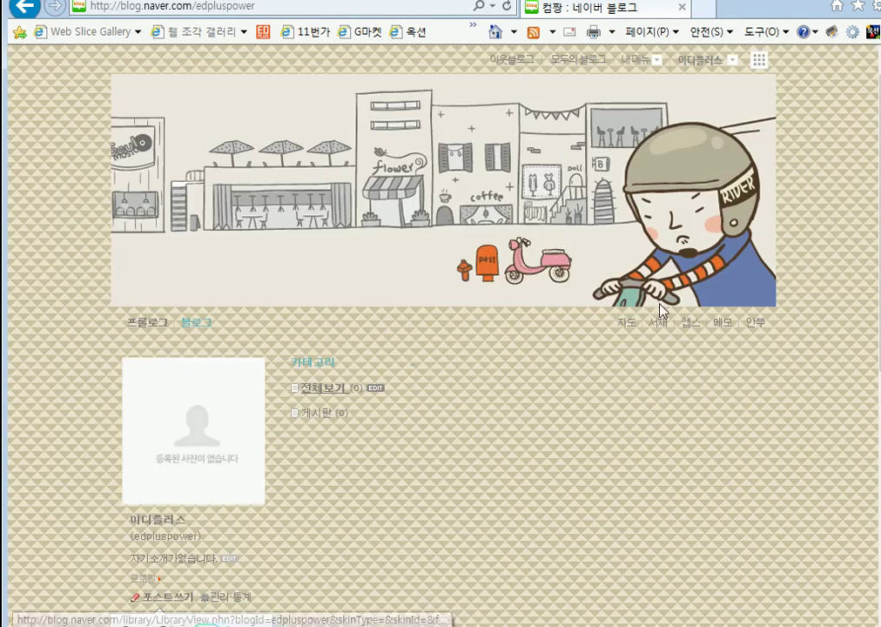
Step: Return to the blog's skin selection and select the 눈사람 skin from the 네이버 블로그 스킨 collection
click(635, 66)
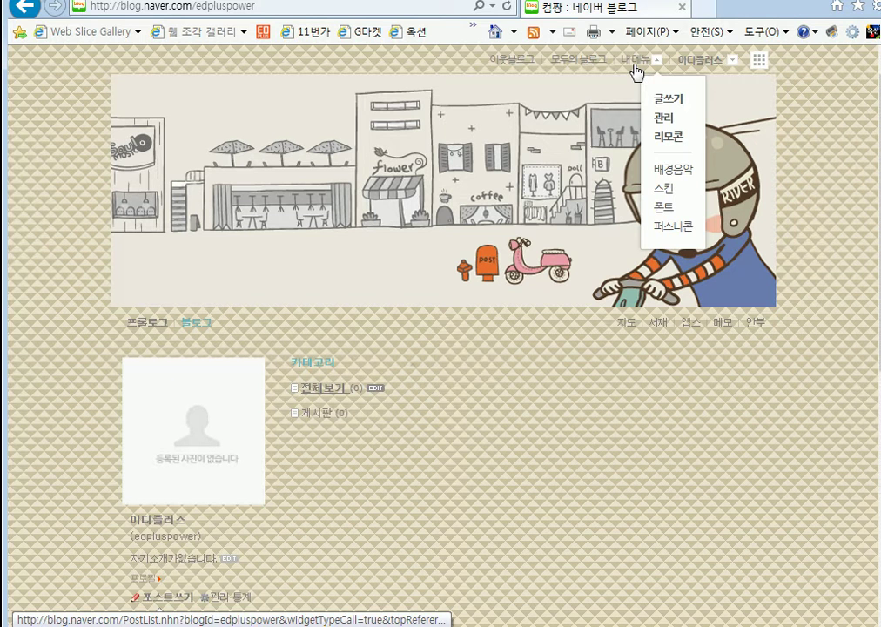
click(661, 120)
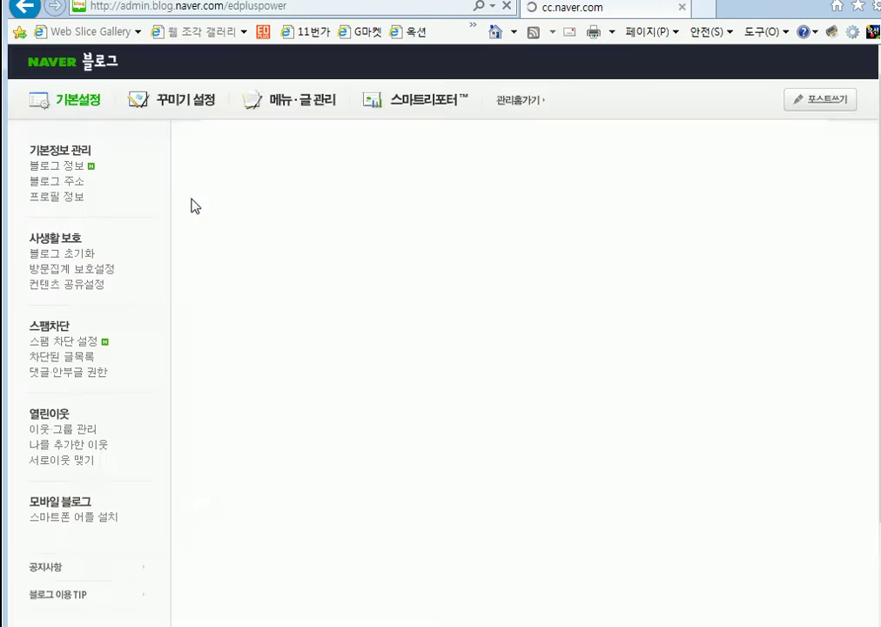
click(178, 104)
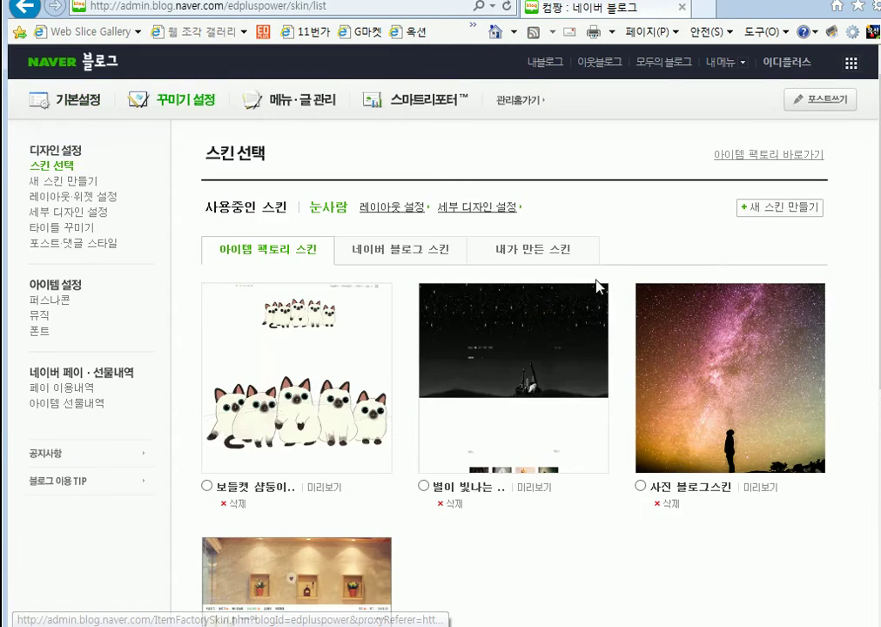
click(420, 258)
scroll(427, 261, down, 10)
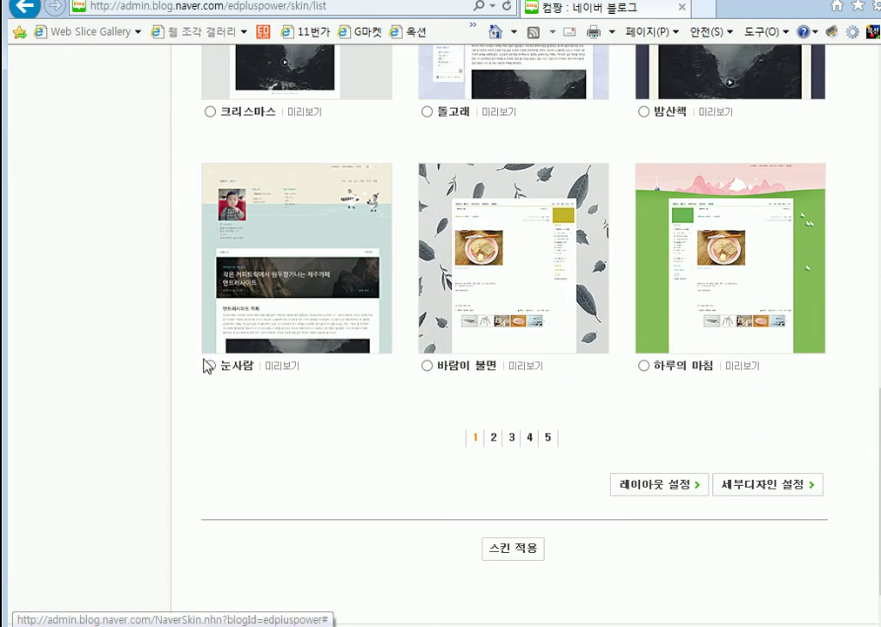
click(209, 365)
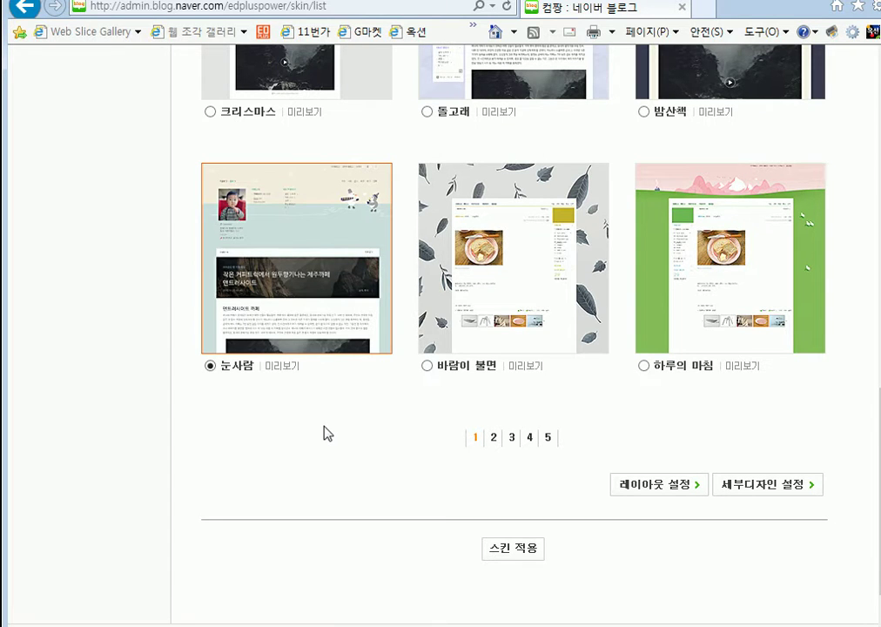
Step: Switch the 눈사람 skin's layout to the first template, with one sidebar left of the post area, and apply it to the blog
click(629, 483)
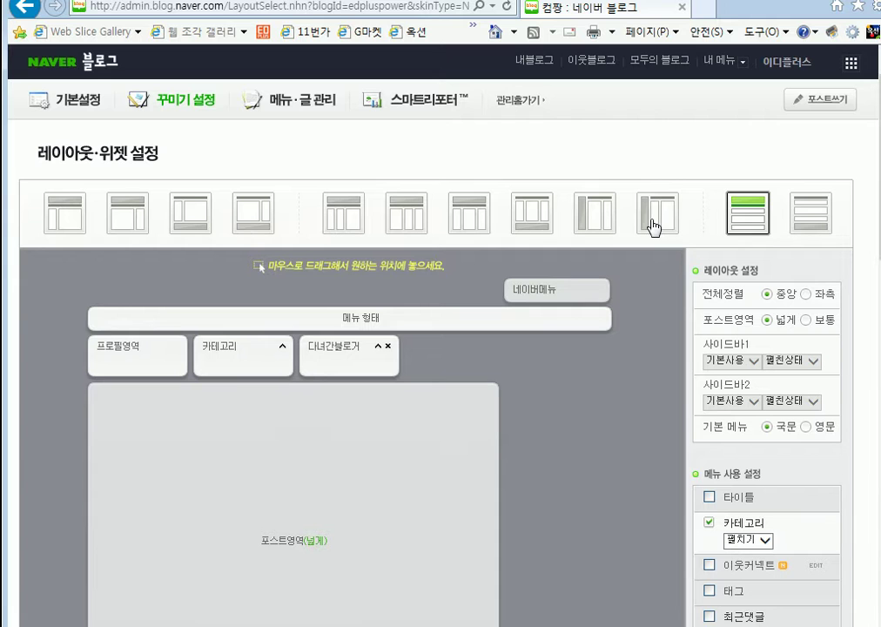
click(63, 230)
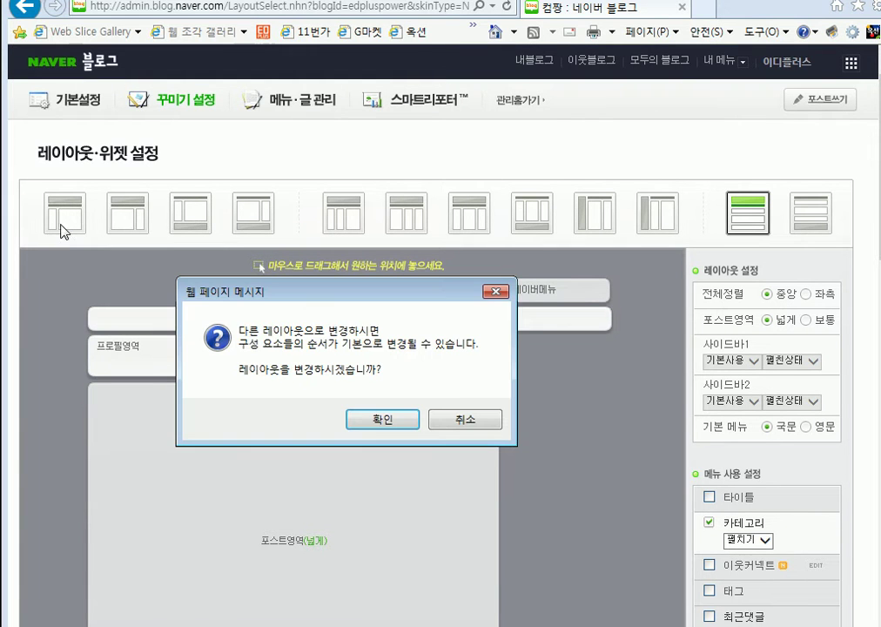
click(397, 424)
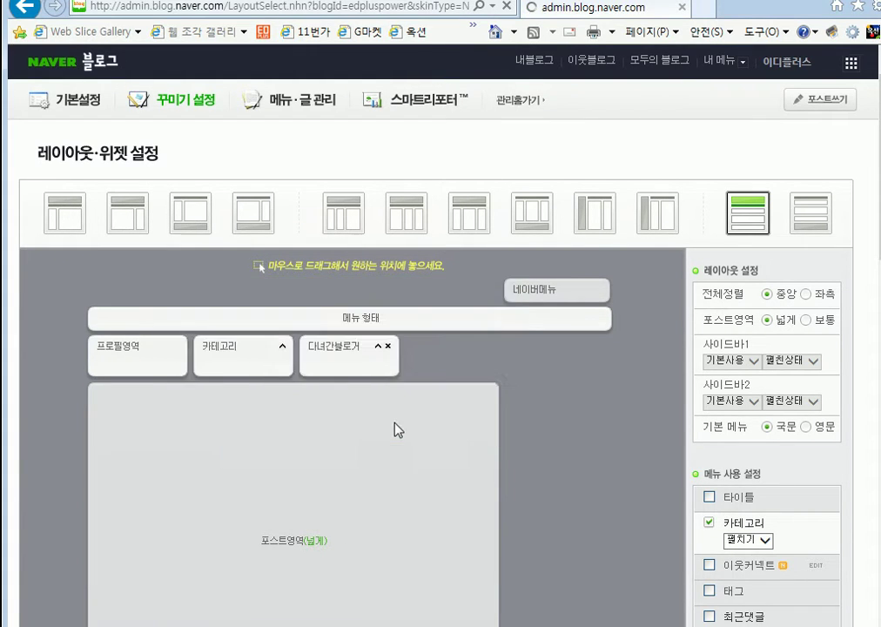
scroll(582, 445, down, 10)
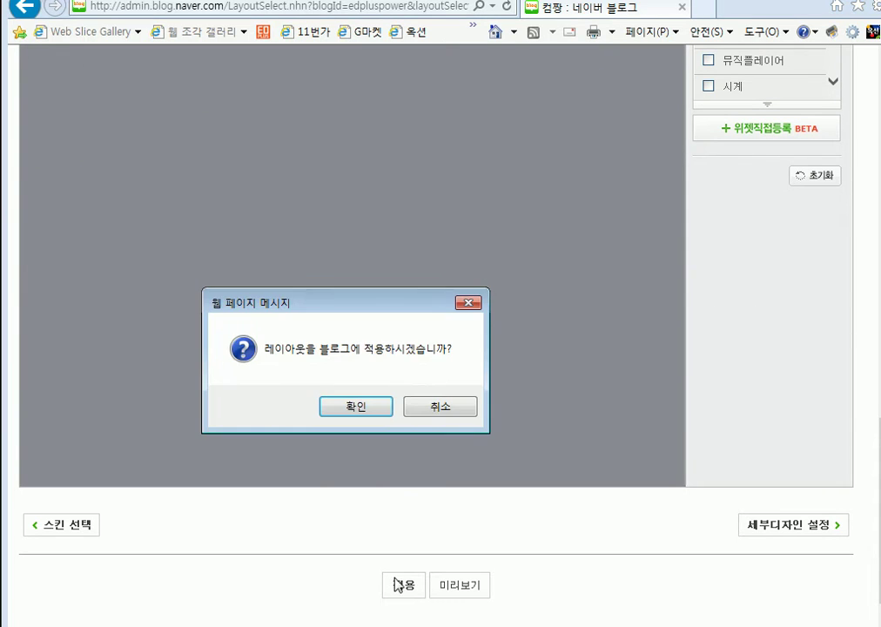
click(383, 409)
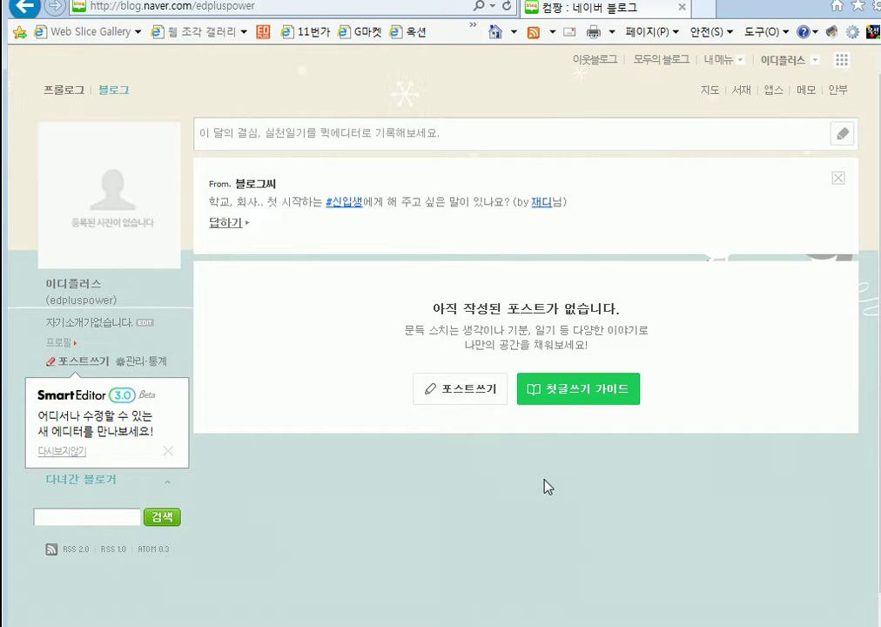
Step: Return to 꾸미기 설정 and compare the 아이템 팩토리 스킨 and 네이버 블로그 스킨 collections
click(719, 59)
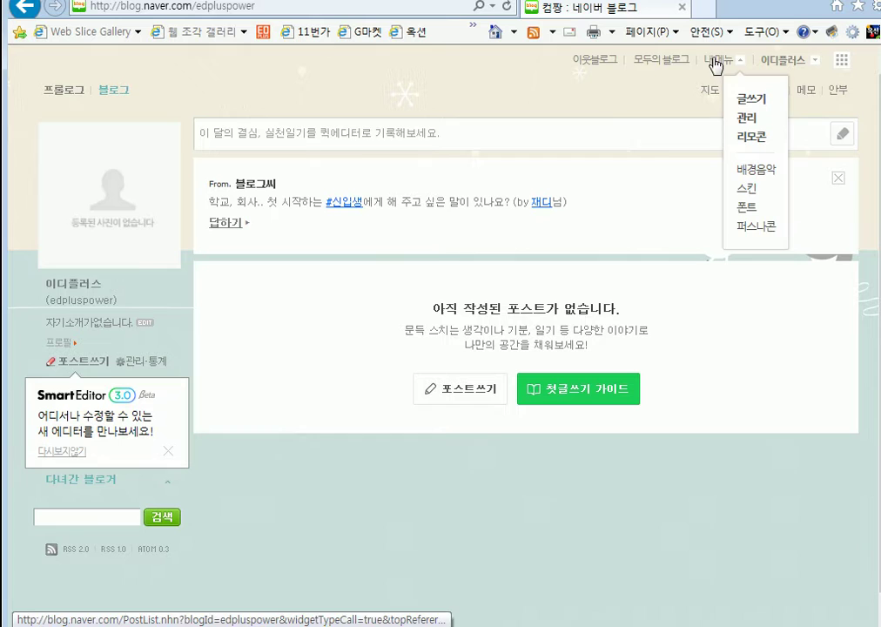
click(744, 122)
click(184, 109)
click(380, 255)
click(298, 260)
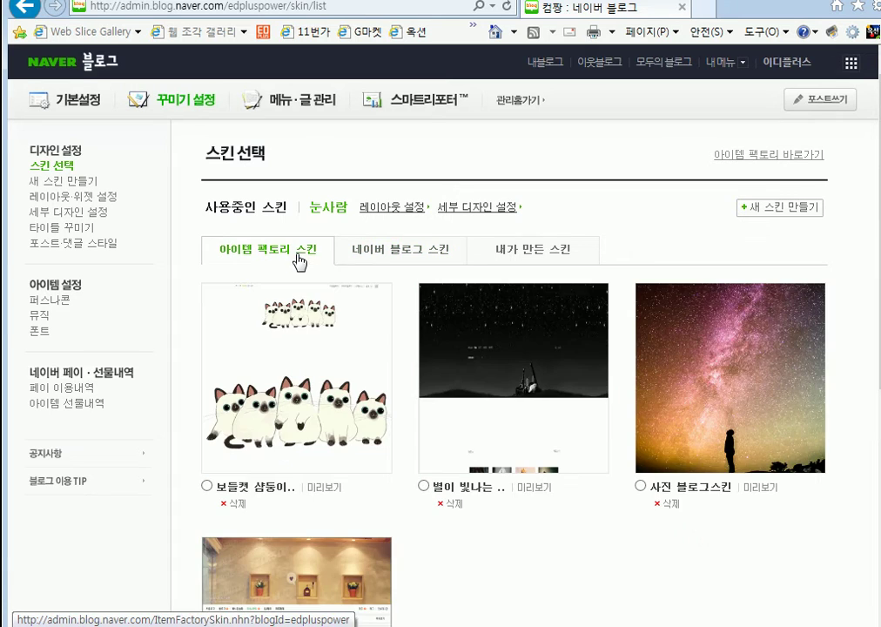
click(370, 263)
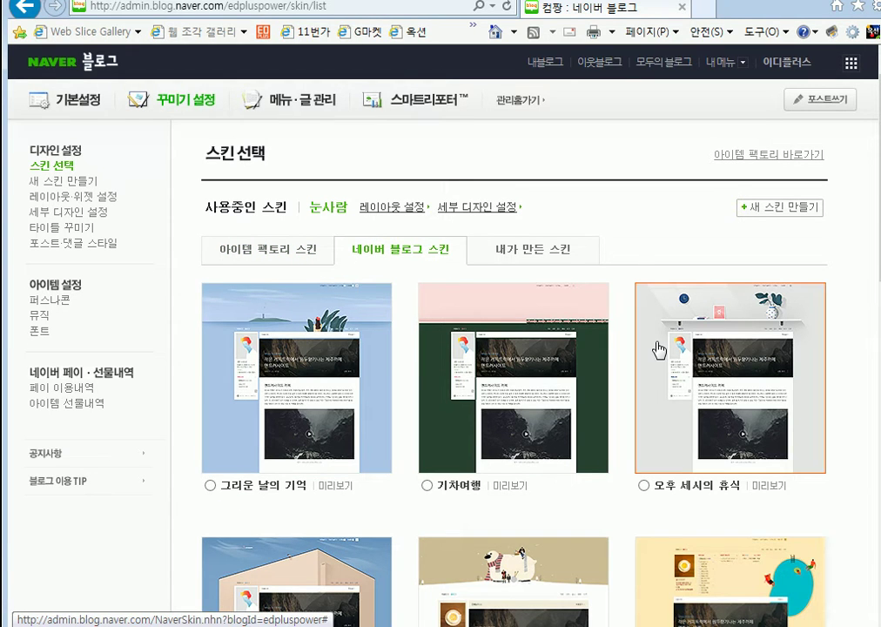
Step: View the 리모콘 in 세부 디자인 설정, and return to the 네이버 블로그 스킨 collection
click(70, 214)
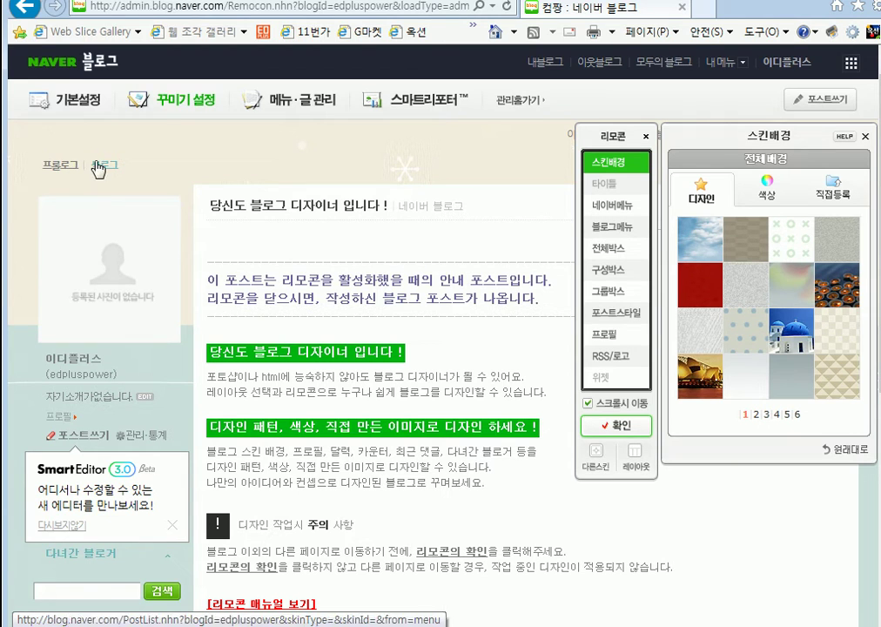
click(135, 87)
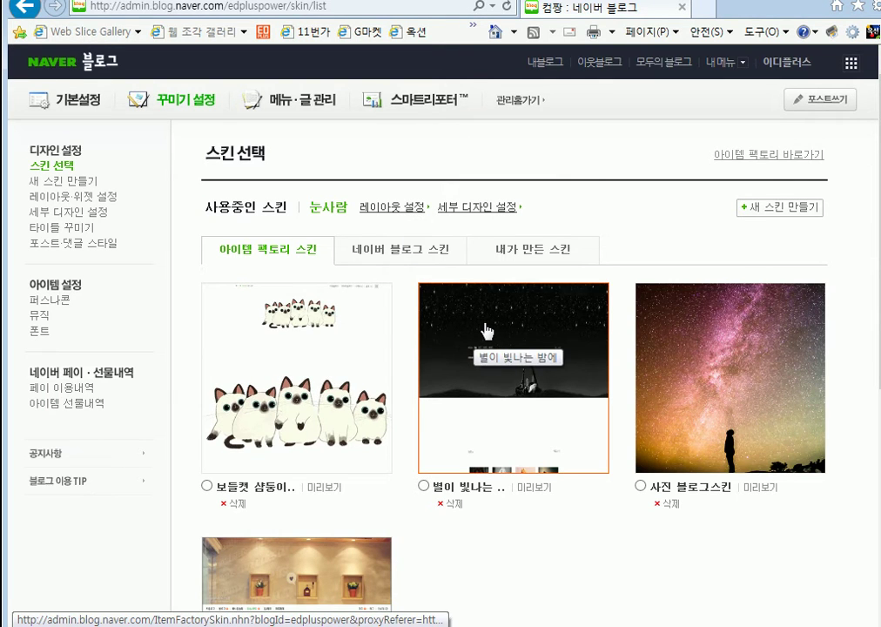
click(374, 261)
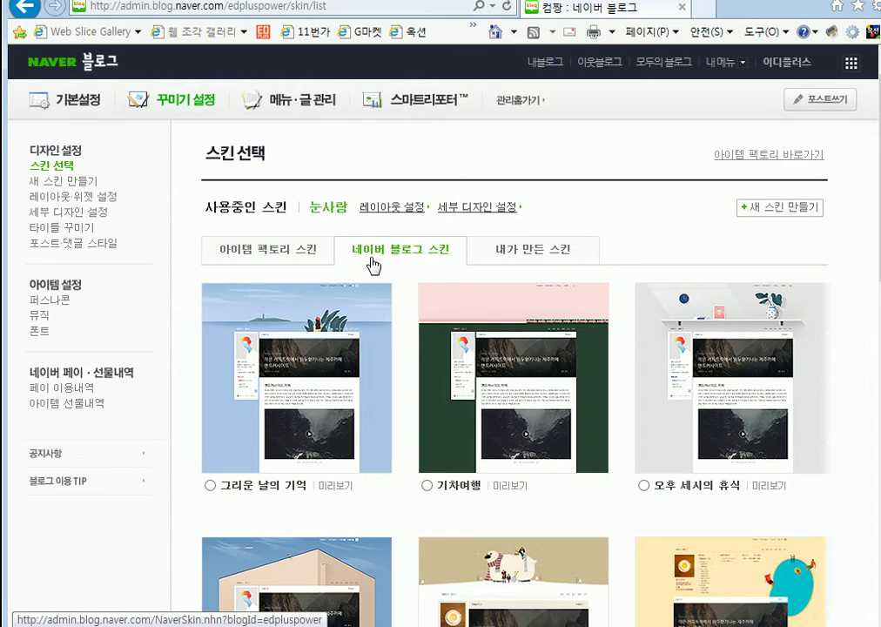
Step: Look through the skins on the first page of the 네이버 블로그 스킨 collection
scroll(376, 268, down, 2)
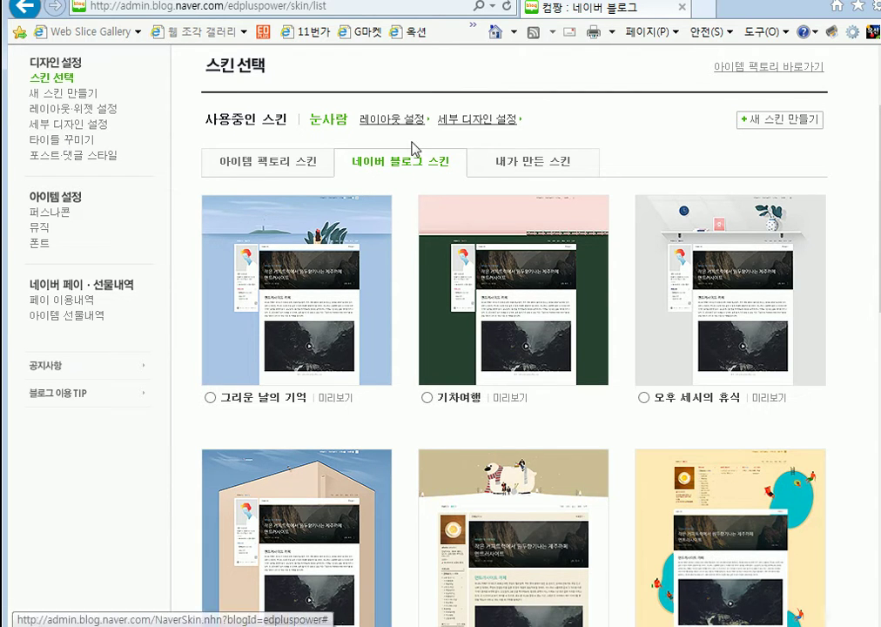
scroll(361, 412, up, 1)
scroll(362, 412, down, 7)
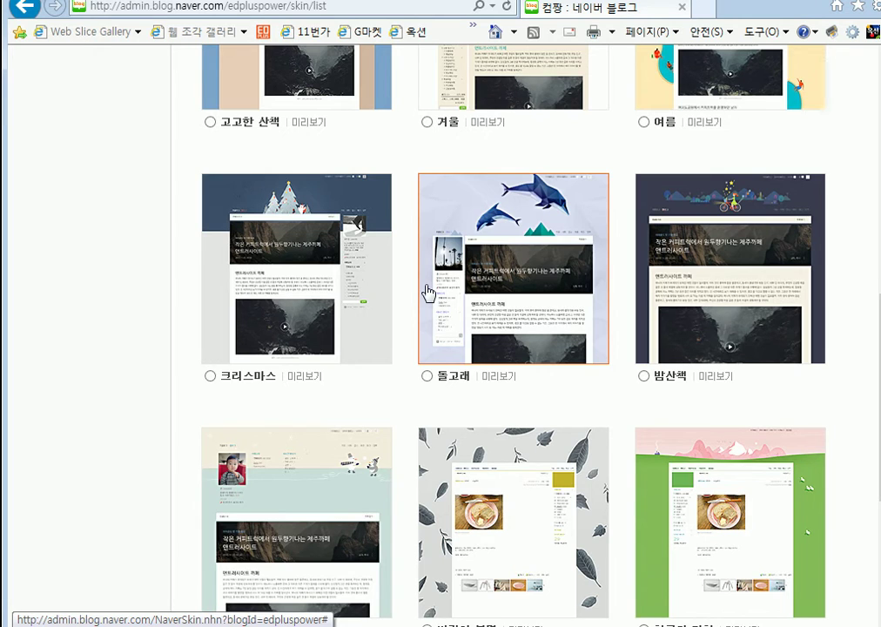
scroll(427, 293, up, 6)
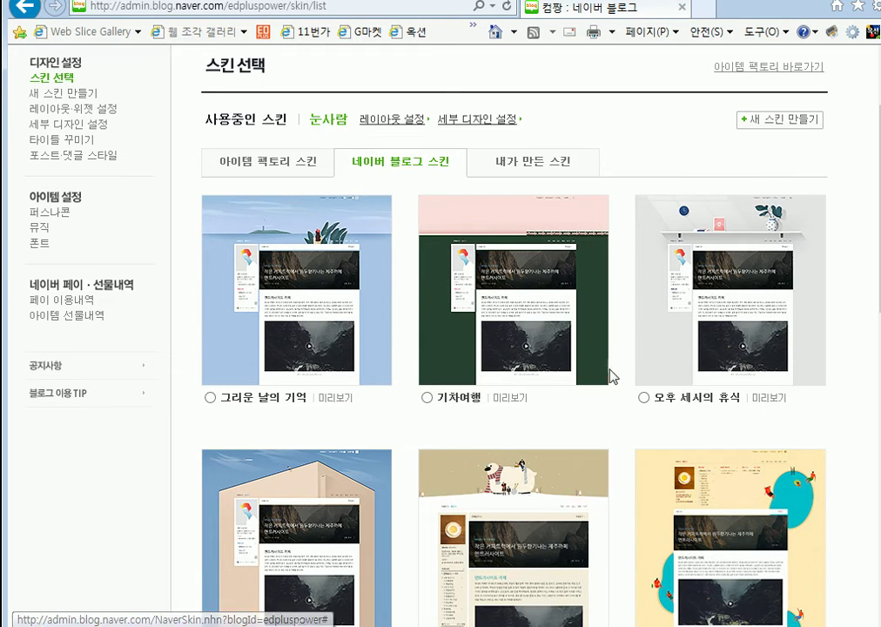
scroll(594, 367, down, 9)
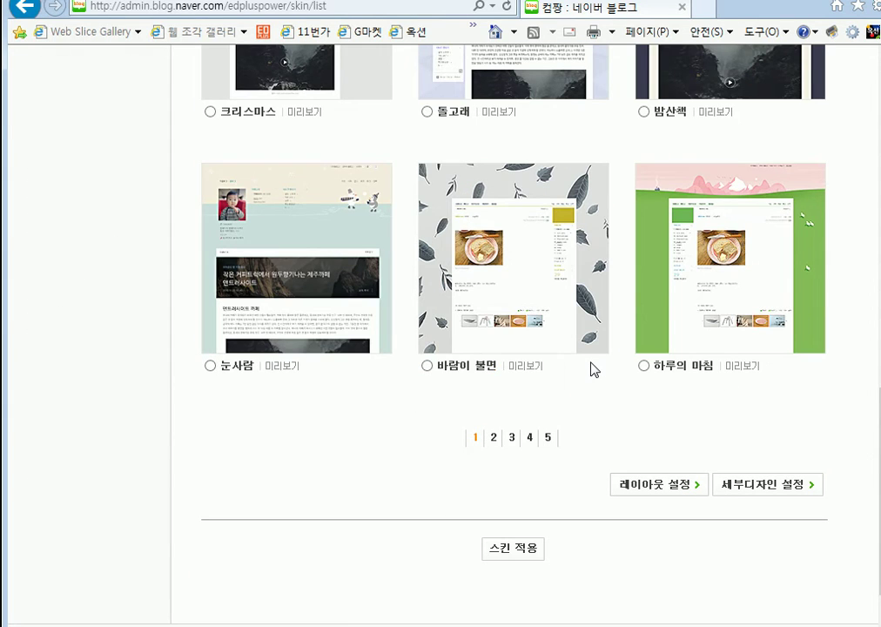
scroll(594, 369, up, 2)
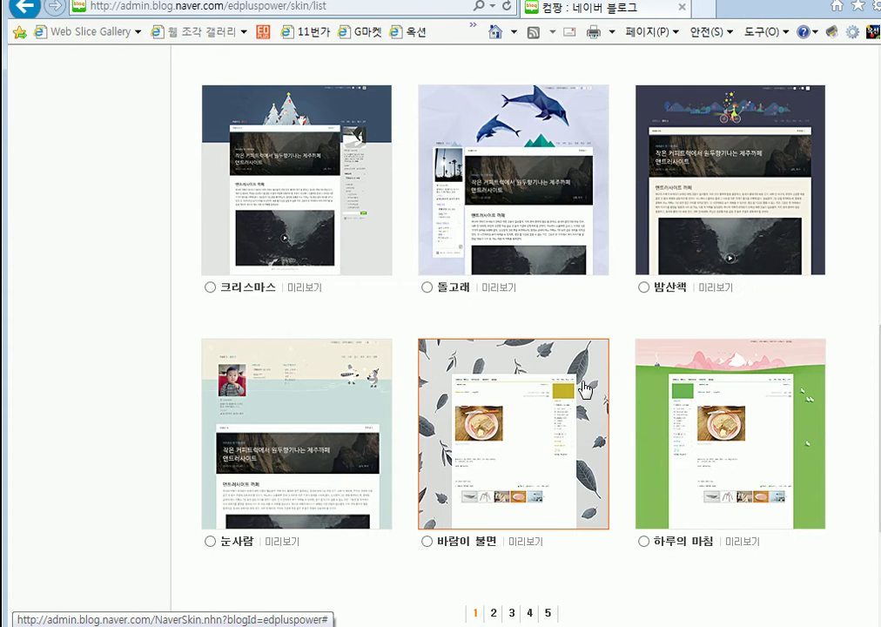
scroll(584, 390, up, 8)
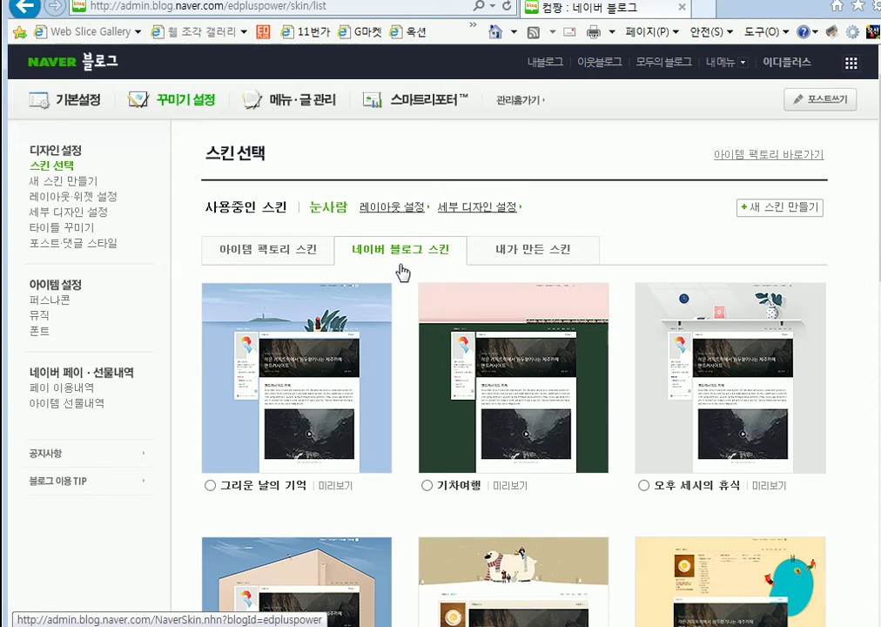
Step: Look through the 아이템 팩토리 스킨 collection, including the delete option of the 별이 빛나는 밤에 skin, keeping the skin
click(315, 257)
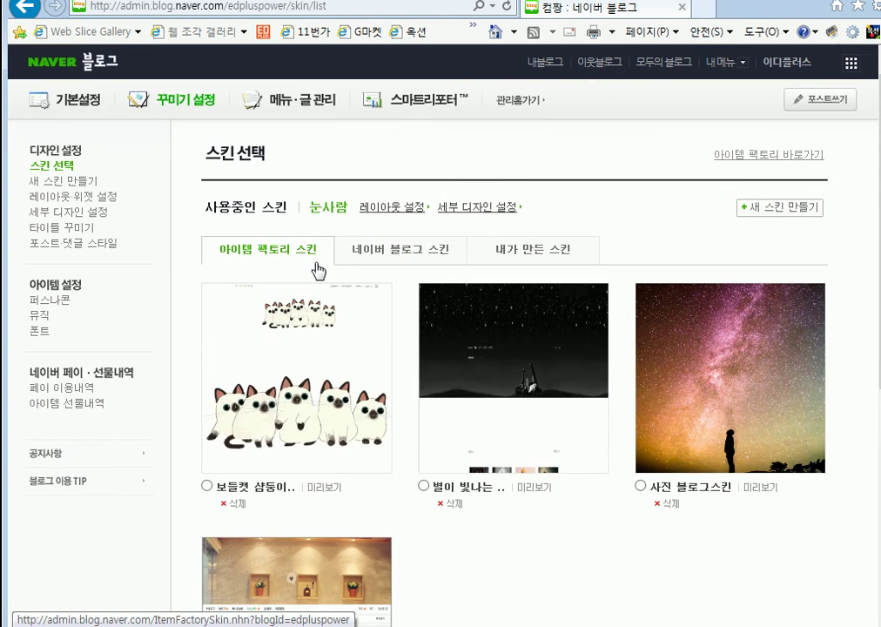
scroll(551, 548, down, 3)
scroll(551, 547, up, 3)
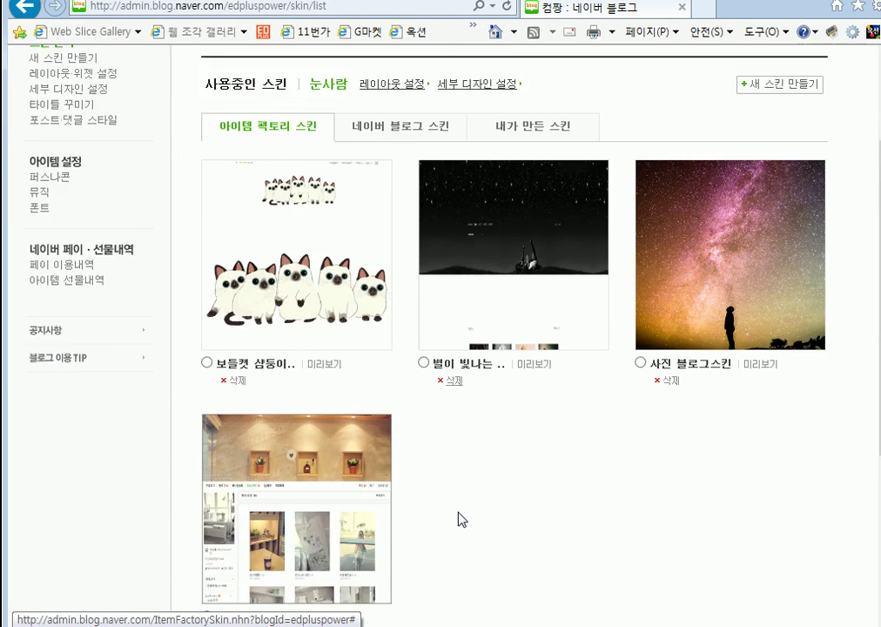
scroll(457, 518, down, 3)
scroll(461, 519, up, 3)
click(455, 504)
click(409, 406)
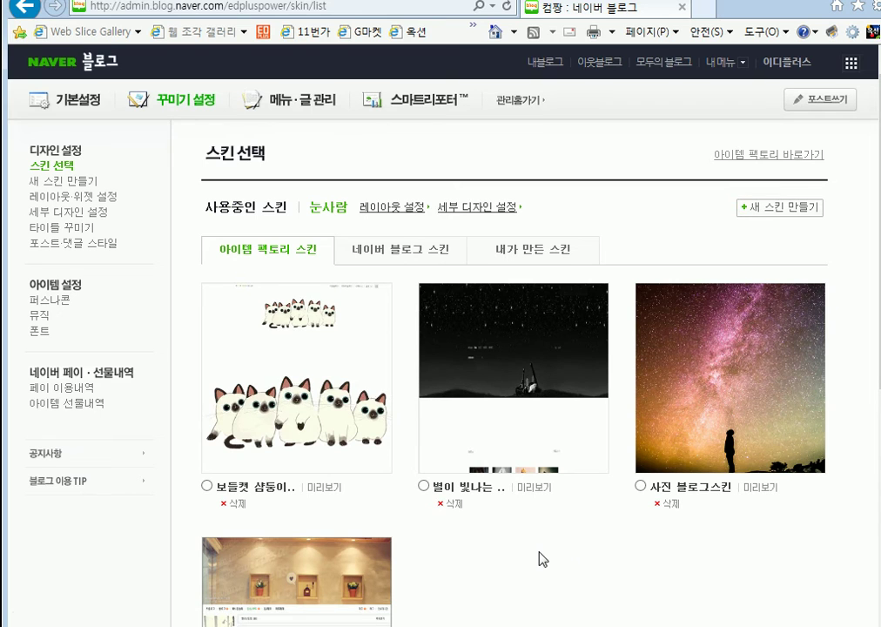